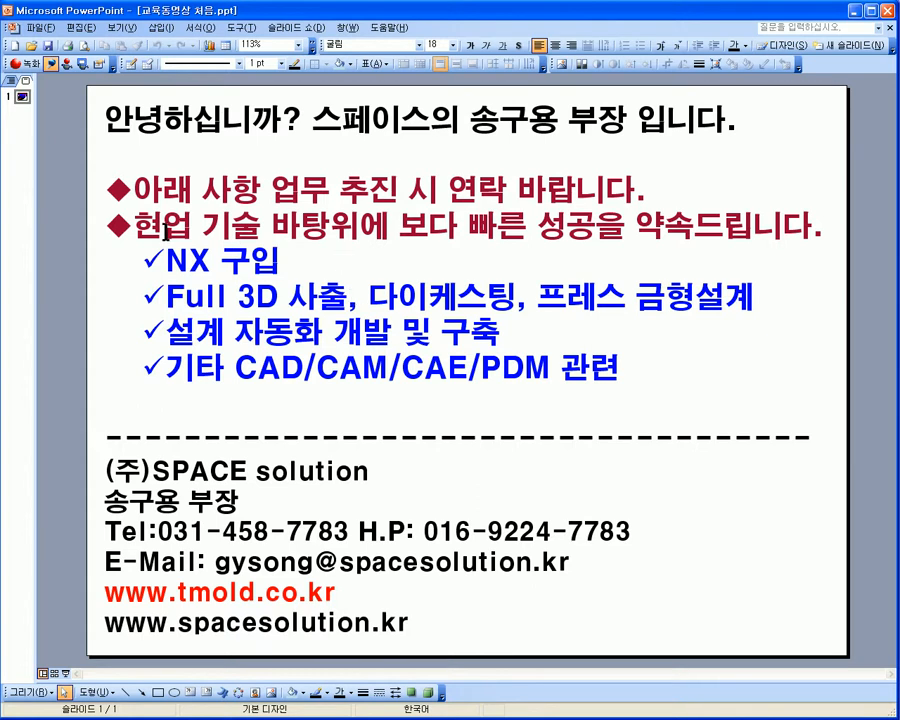
{"action": "left_click_drag", "start_coordinate": [133, 228], "coordinate": [299, 229]}
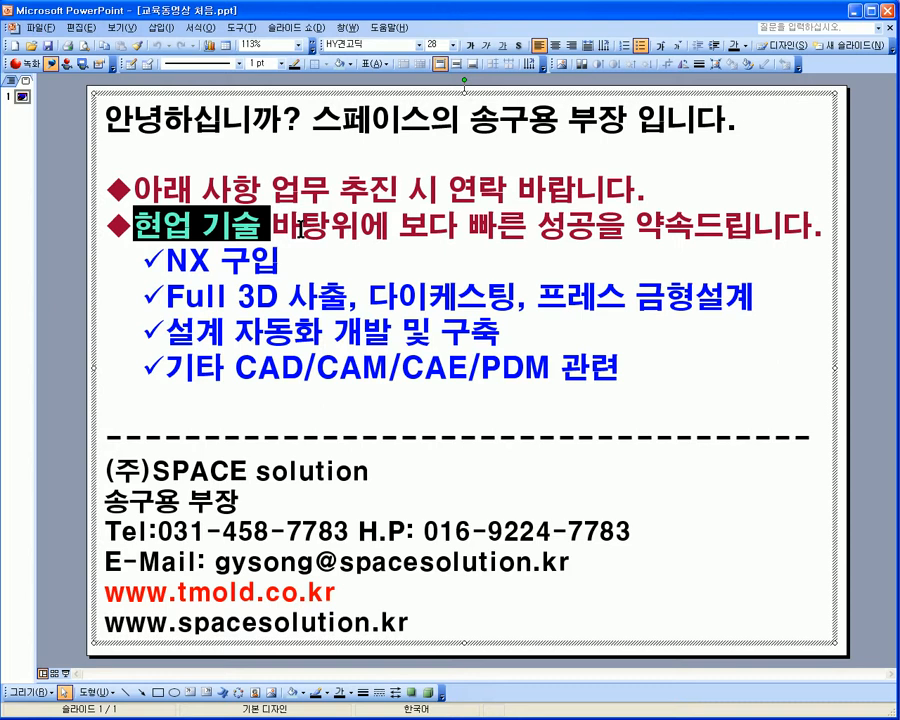
{"action": "left_click", "coordinate": [444, 232]}
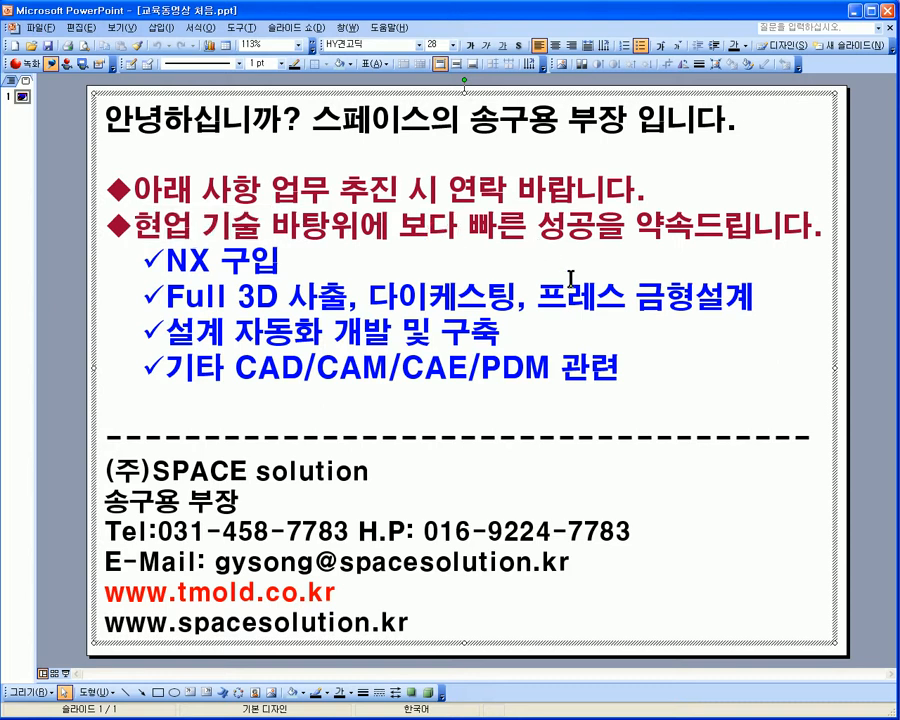
{"action": "left_click", "coordinate": [868, 432]}
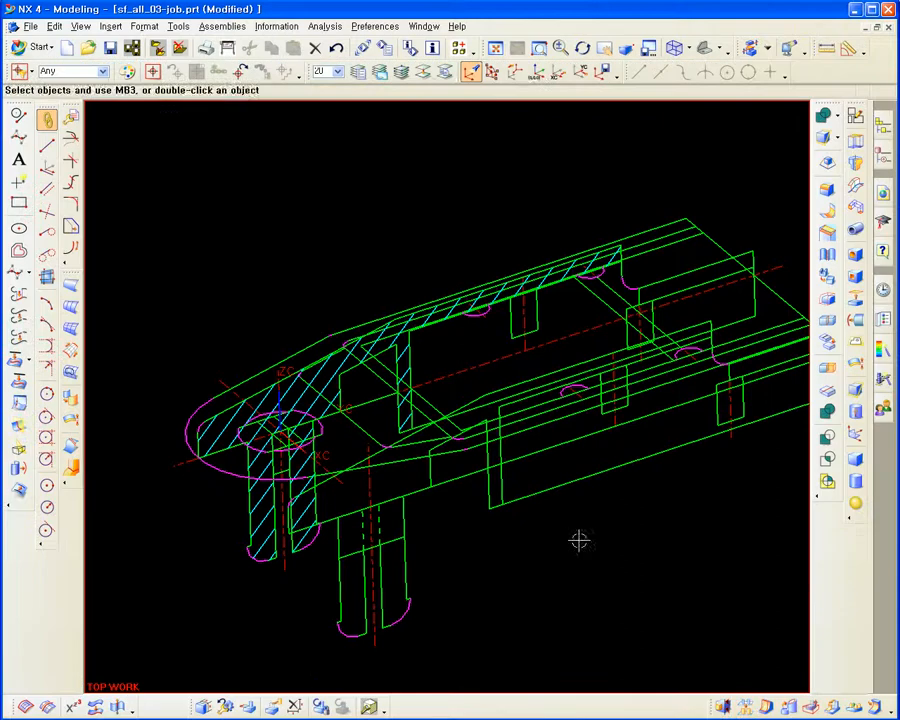
- Examine the plan outline, its corner arcs and the section curves around the nose end of the wireframe from several angles
{"action": "middle_click_drag", "start_coordinate": [580, 541], "coordinate": [526, 533]}
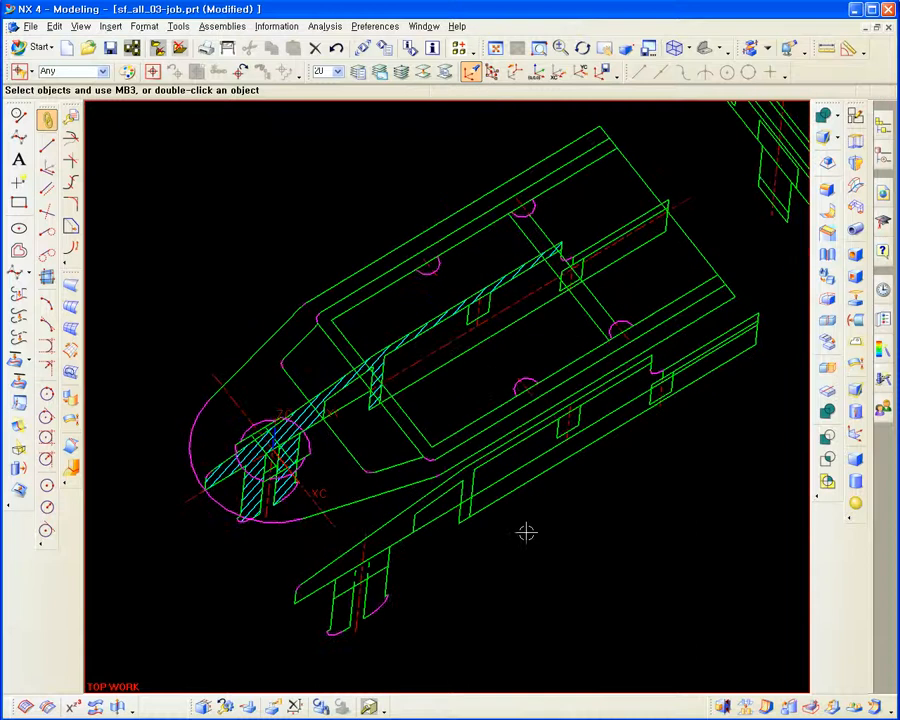
{"action": "scroll", "coordinate": [416, 482], "scroll_direction": "up", "scroll_amount": 3}
{"action": "middle_click_drag", "start_coordinate": [416, 482], "coordinate": [468, 504]}
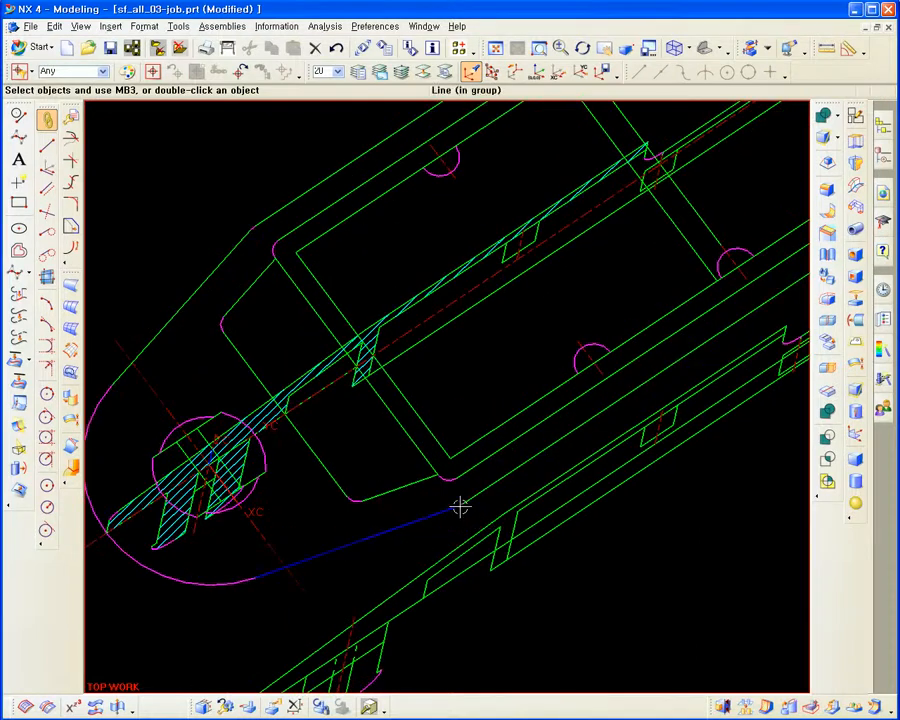
{"action": "middle_click_drag", "start_coordinate": [415, 517], "coordinate": [403, 492]}
{"action": "middle_click_drag", "start_coordinate": [460, 488], "coordinate": [449, 563]}
{"action": "middle_click_drag", "start_coordinate": [435, 503], "coordinate": [447, 528], "text": "ctrl"}
{"action": "mouse_move", "coordinate": [447, 528]}
{"action": "middle_mouse_down"}
{"action": "mouse_move", "coordinate": [443, 458]}
{"action": "mouse_move", "coordinate": [411, 525]}
{"action": "middle_mouse_up"}
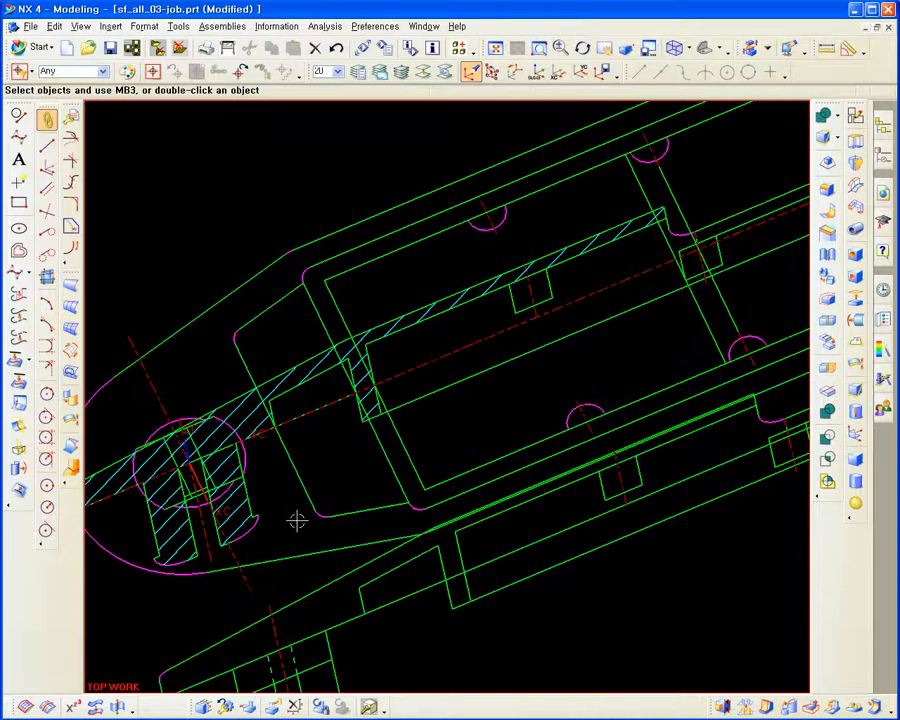
{"action": "middle_click_drag", "start_coordinate": [388, 444], "coordinate": [422, 376]}
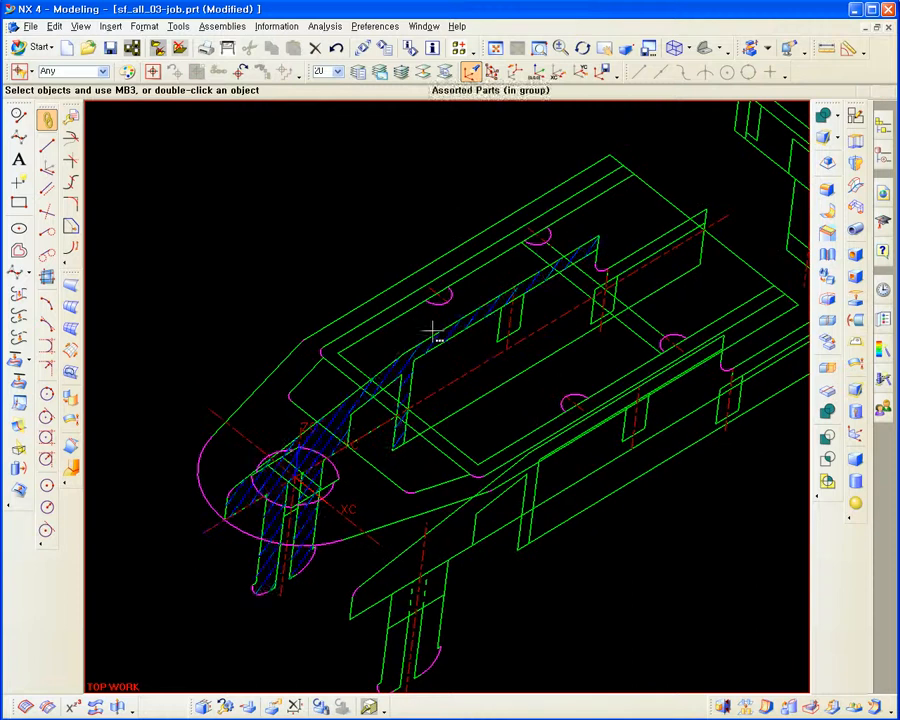
- Move the small corner arcs of the plan outlines near the nose to layer 5, using the Inside rectangle selection method
{"action": "left_click", "coordinate": [422, 73]}
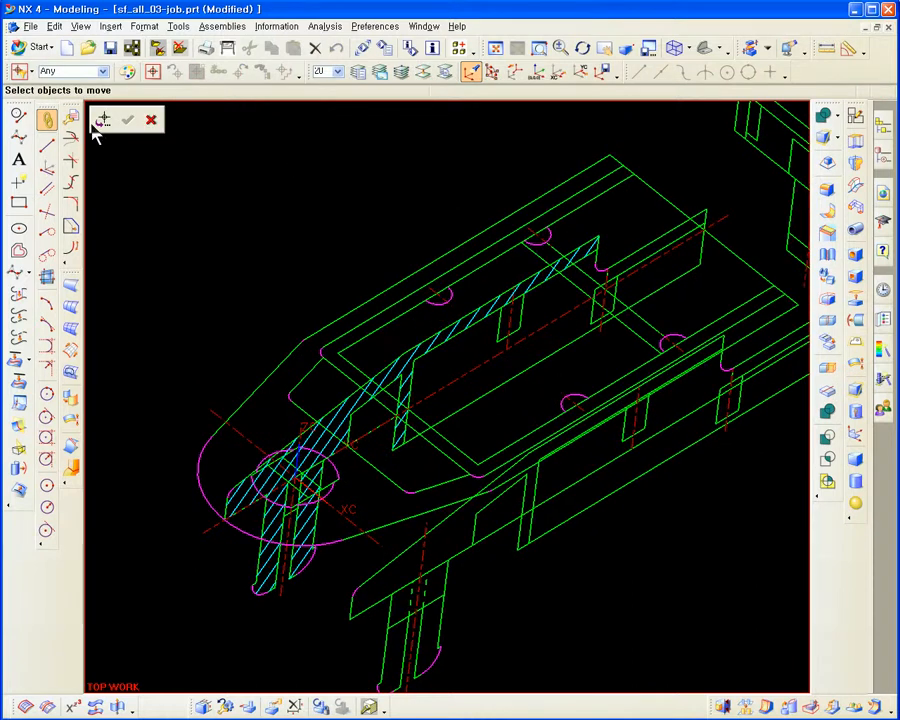
{"action": "left_click", "coordinate": [97, 124]}
{"action": "left_click", "coordinate": [188, 267]}
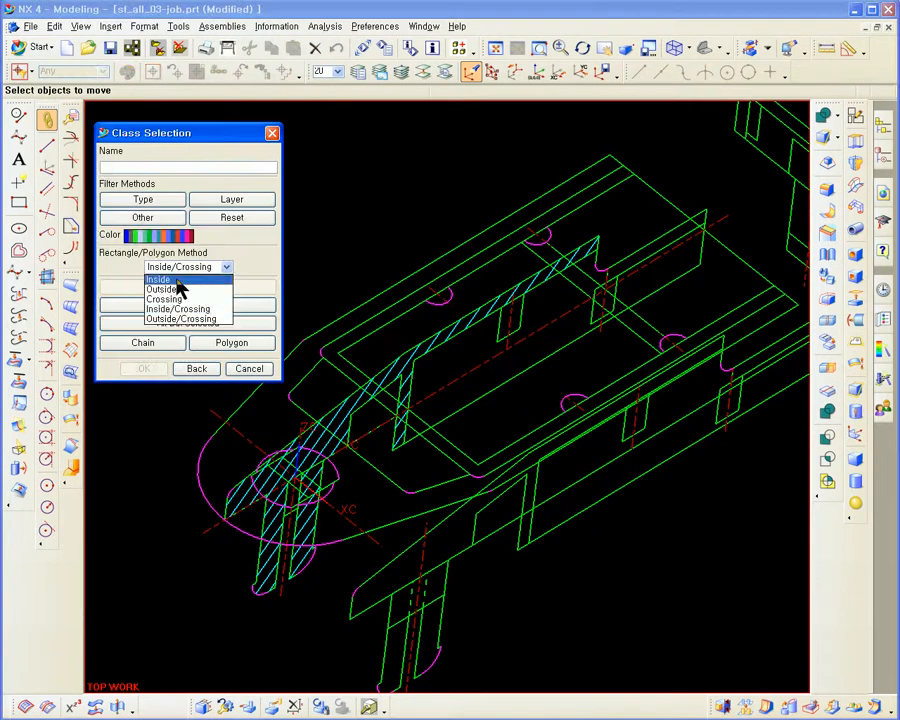
{"action": "left_click", "coordinate": [177, 279]}
{"action": "mouse_move", "coordinate": [344, 310]}
{"action": "middle_mouse_down"}
{"action": "mouse_move", "coordinate": [428, 323]}
{"action": "mouse_move", "coordinate": [352, 301]}
{"action": "middle_mouse_up"}
{"action": "left_click_drag", "start_coordinate": [352, 302], "coordinate": [421, 404]}
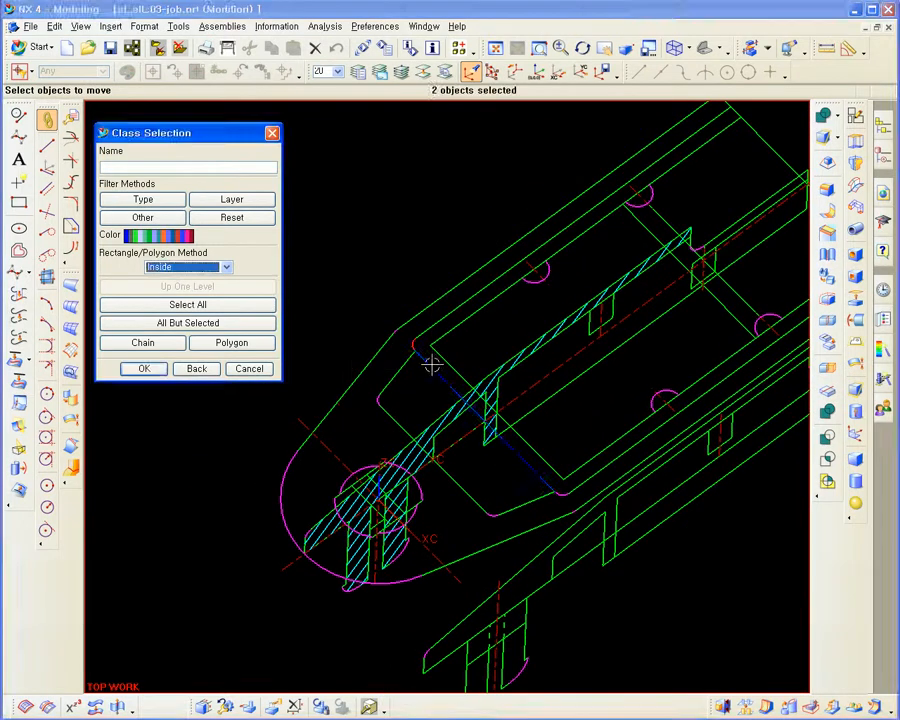
{"action": "left_click", "coordinate": [402, 420]}
{"action": "left_click_drag", "start_coordinate": [478, 502], "coordinate": [567, 510]}
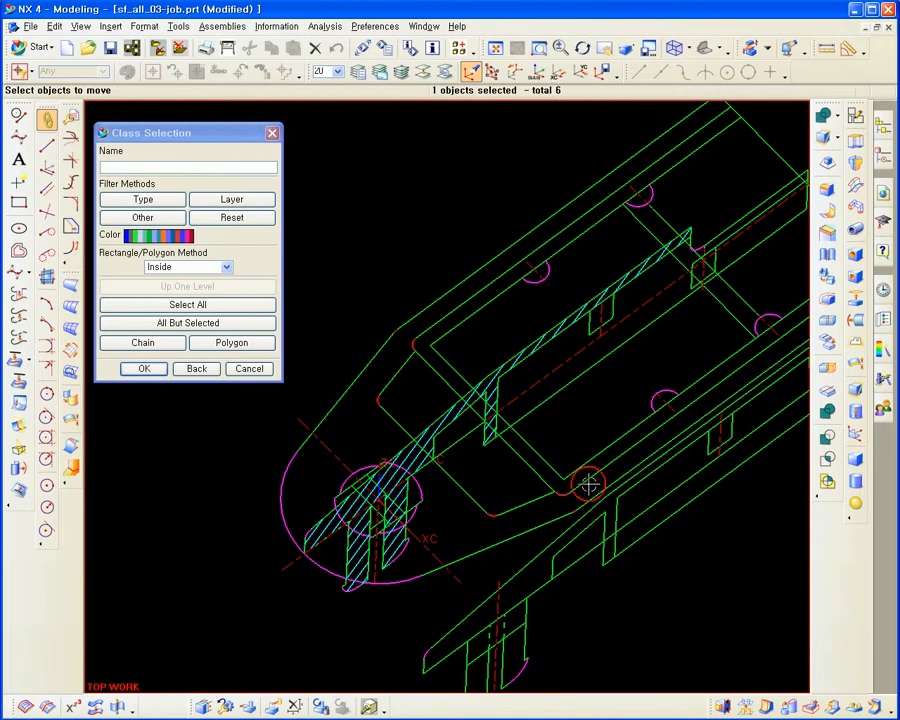
{"action": "left_click", "coordinate": [587, 482]}
{"action": "middle_click_drag", "start_coordinate": [587, 482], "coordinate": [480, 410]}
{"action": "left_click", "coordinate": [425, 393]}
{"action": "middle_click", "coordinate": [364, 343]}
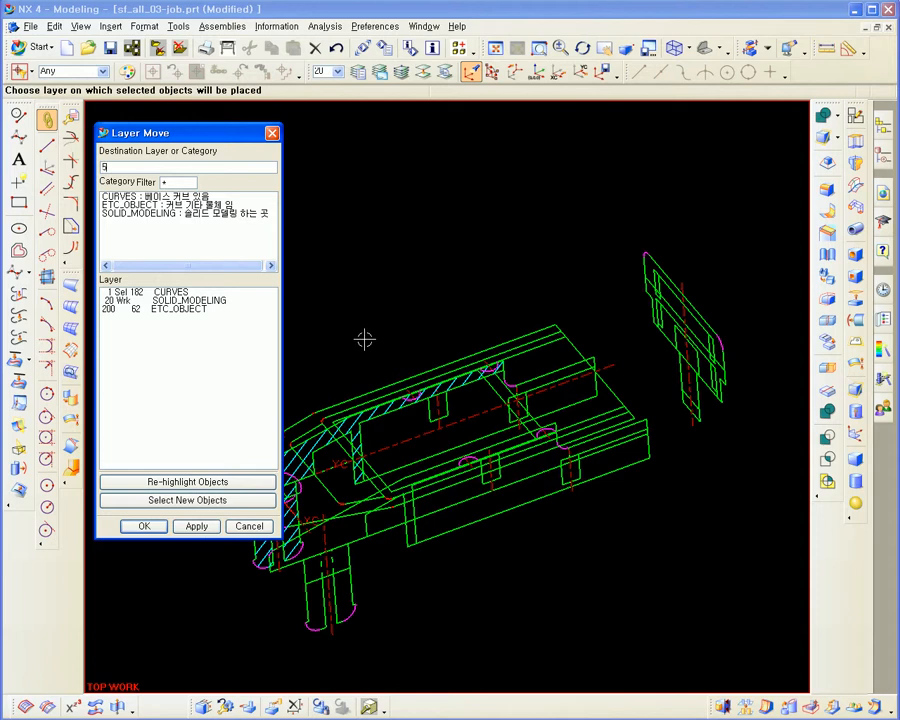
{"action": "type", "text": "5"}
{"action": "middle_click", "coordinate": [364, 340]}
- Create a layer category ETC_BLEND that includes layer 5 and give it the description "작은 ARC"
{"action": "middle_click_drag", "start_coordinate": [401, 358], "coordinate": [486, 356]}
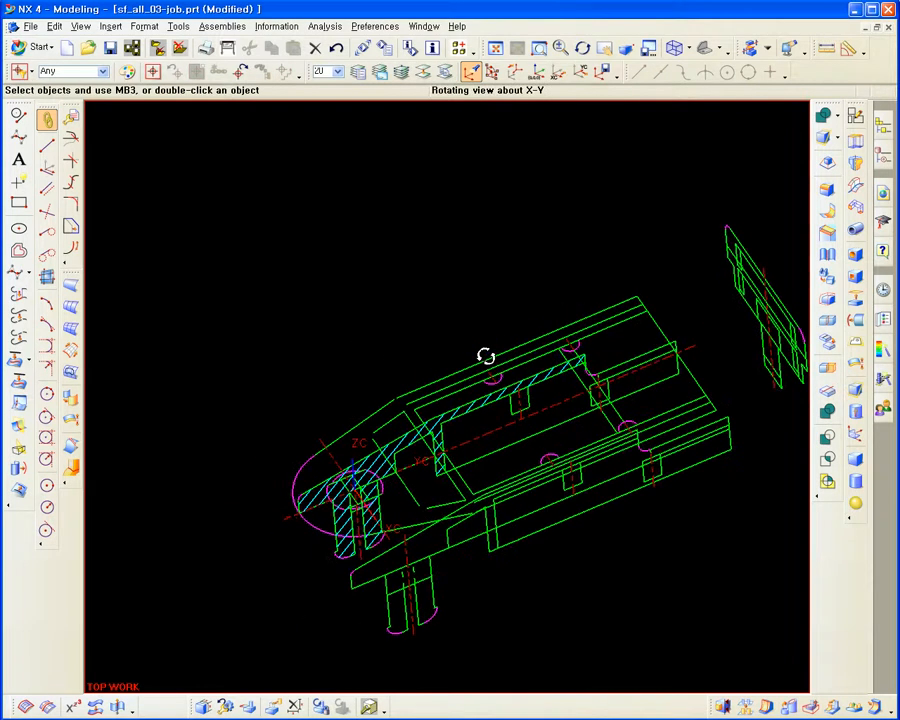
{"action": "left_click", "coordinate": [400, 72]}
{"action": "left_click", "coordinate": [133, 257]}
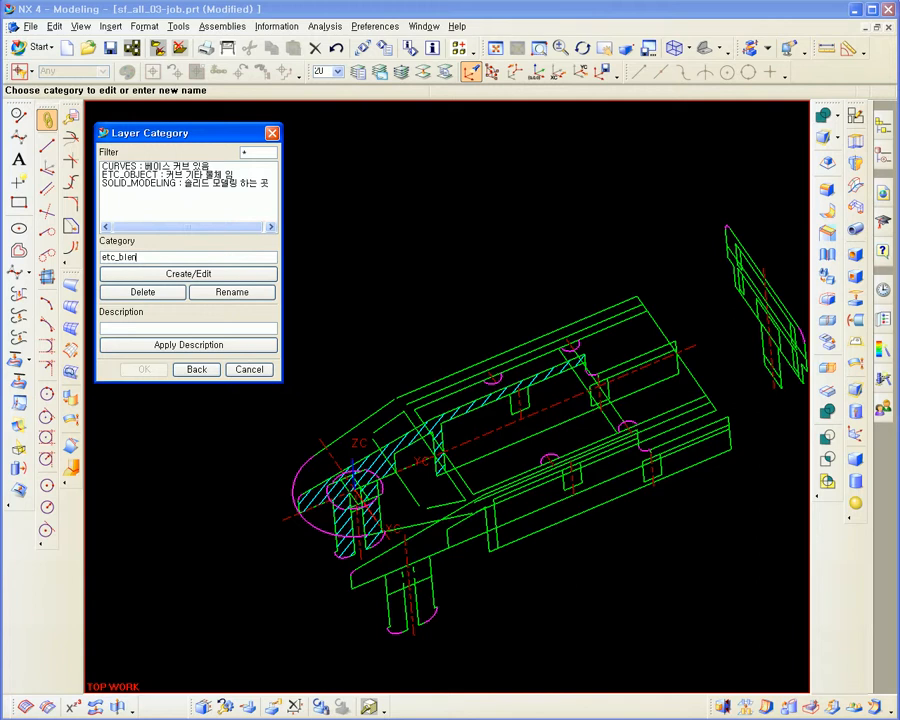
{"action": "left_click", "coordinate": [155, 274]}
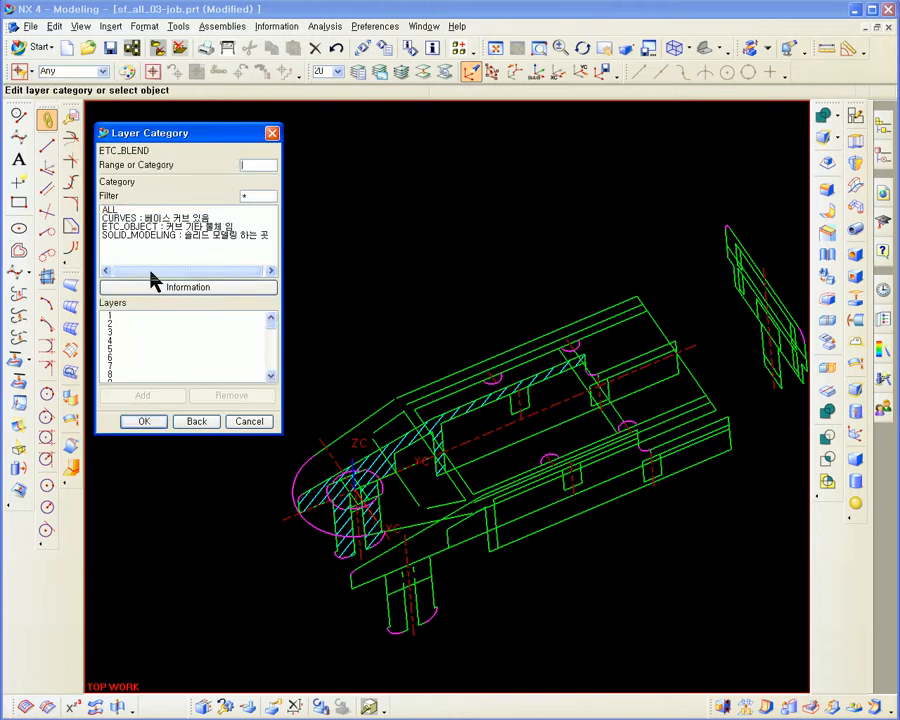
{"action": "double_click", "coordinate": [128, 354]}
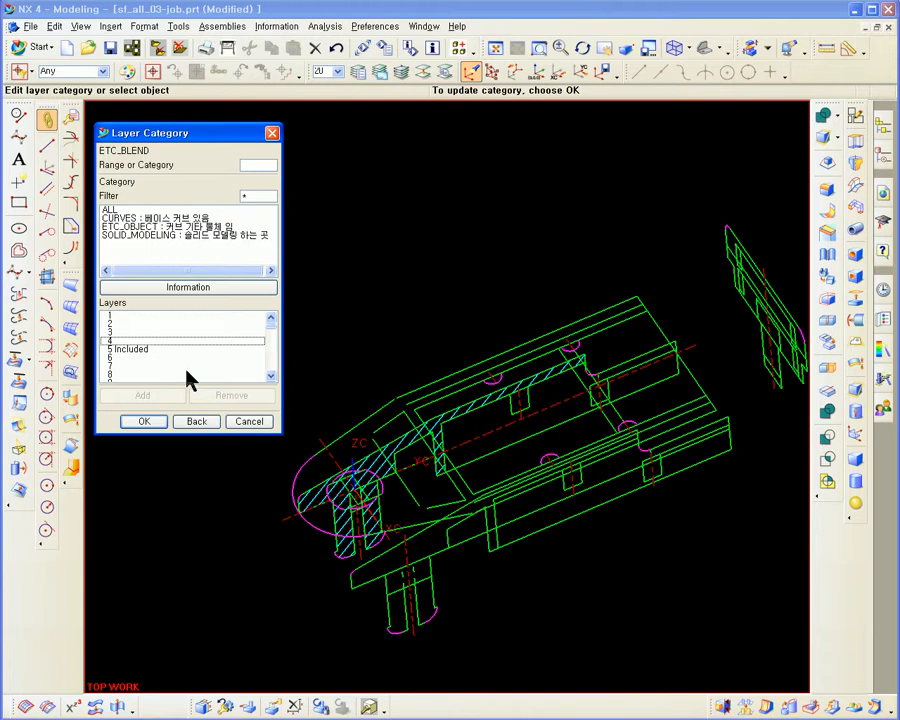
{"action": "middle_click", "coordinate": [185, 371]}
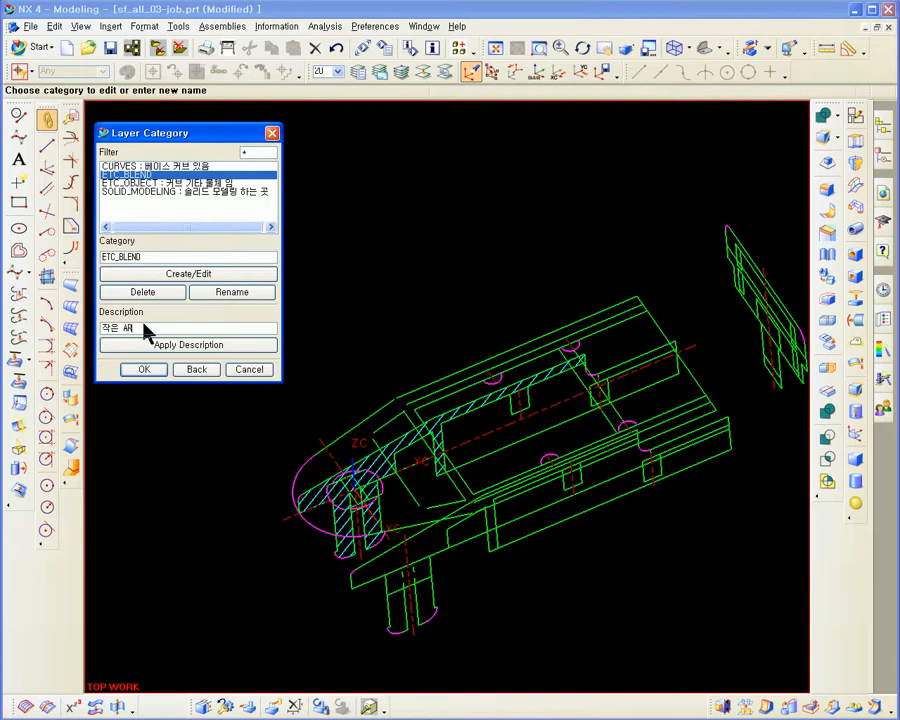
{"action": "left_click", "coordinate": [153, 345]}
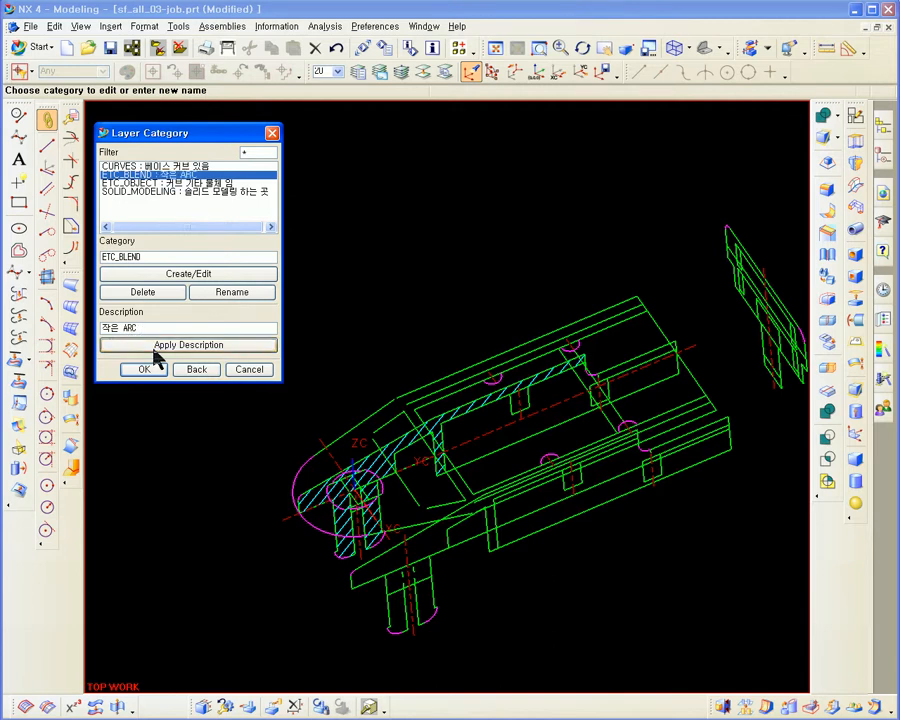
{"action": "left_click", "coordinate": [252, 370]}
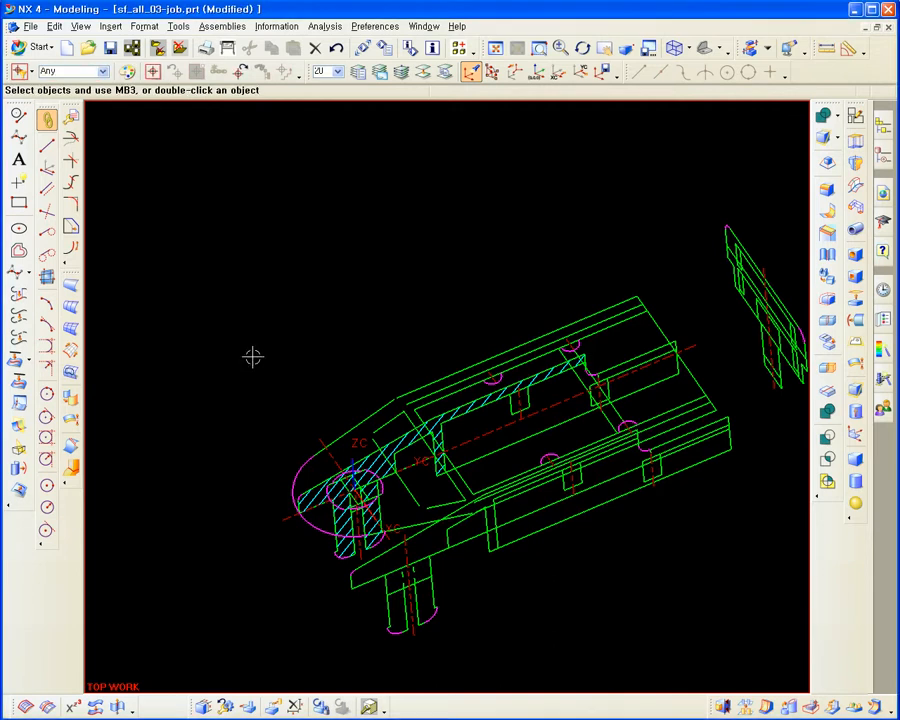
- Use Trim Corner to close the two open corners between the front crosswise line and the short slanted lines
{"action": "scroll", "coordinate": [450, 538], "scroll_direction": "up", "scroll_amount": 3}
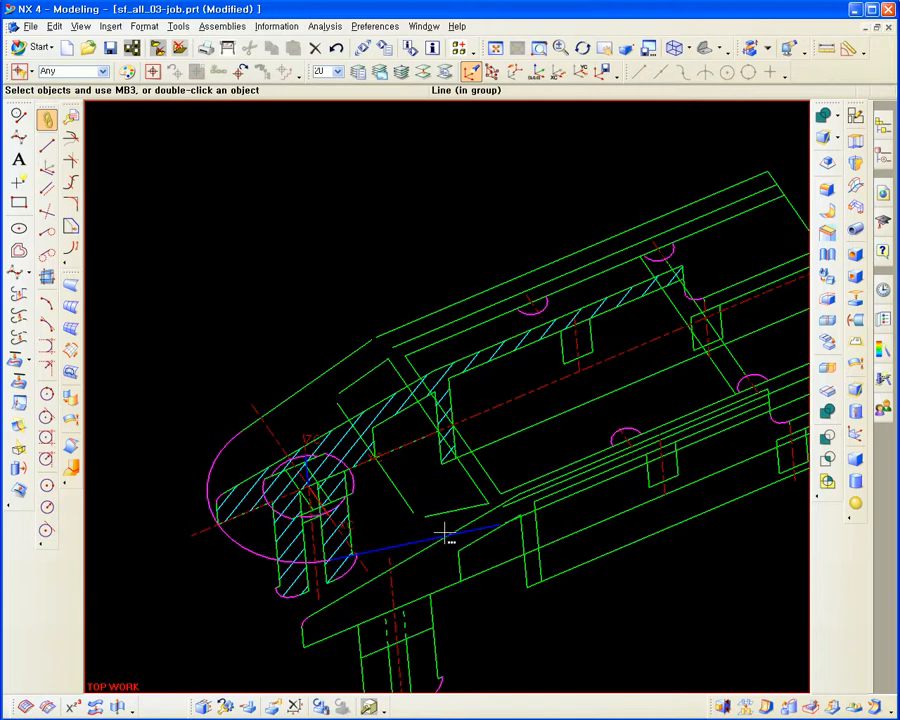
{"action": "middle_click_drag", "start_coordinate": [446, 532], "coordinate": [448, 585]}
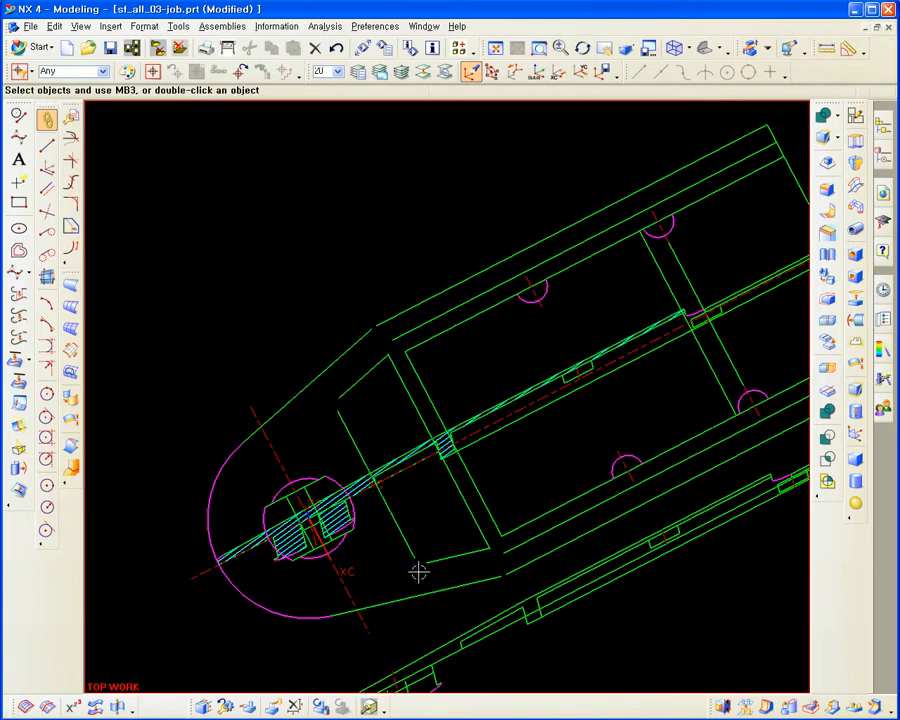
{"action": "left_click", "coordinate": [72, 162]}
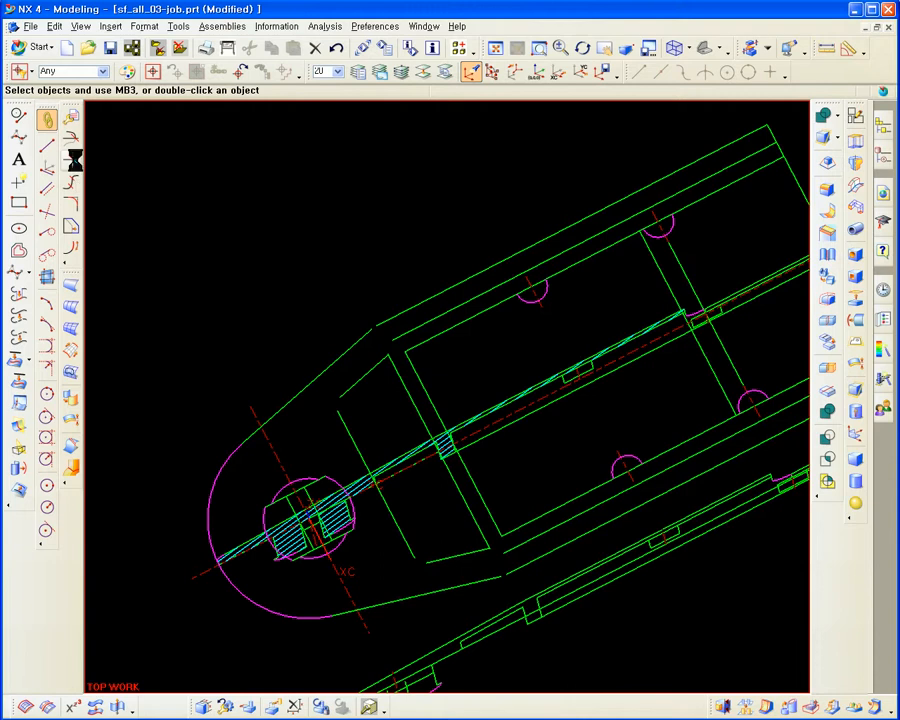
{"action": "scroll", "coordinate": [364, 487], "scroll_direction": "up", "scroll_amount": 5}
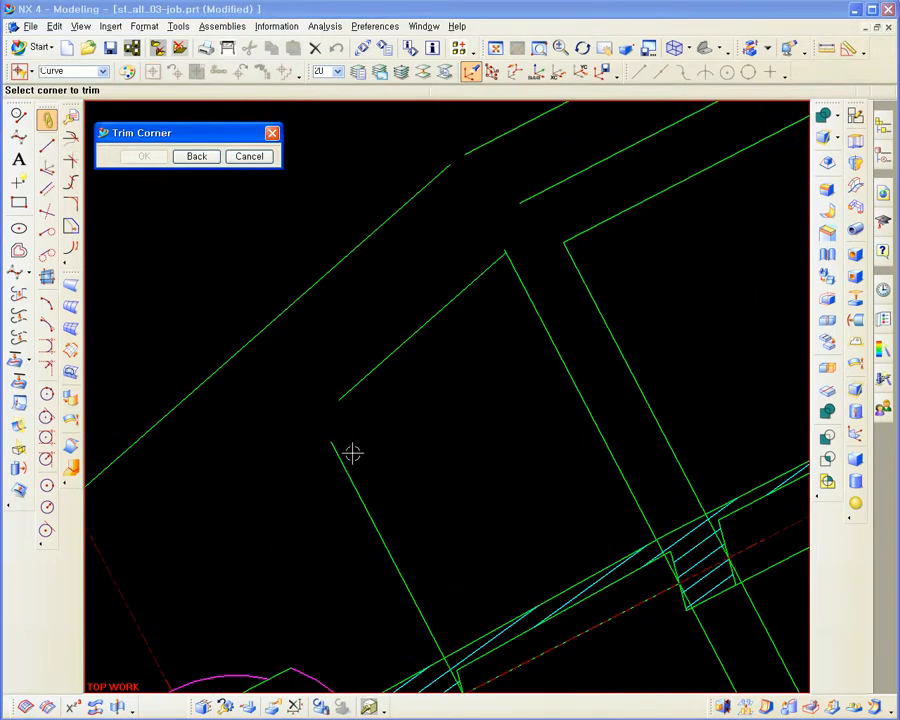
{"action": "middle_click_drag", "start_coordinate": [358, 444], "coordinate": [289, 265], "text": "ctrl"}
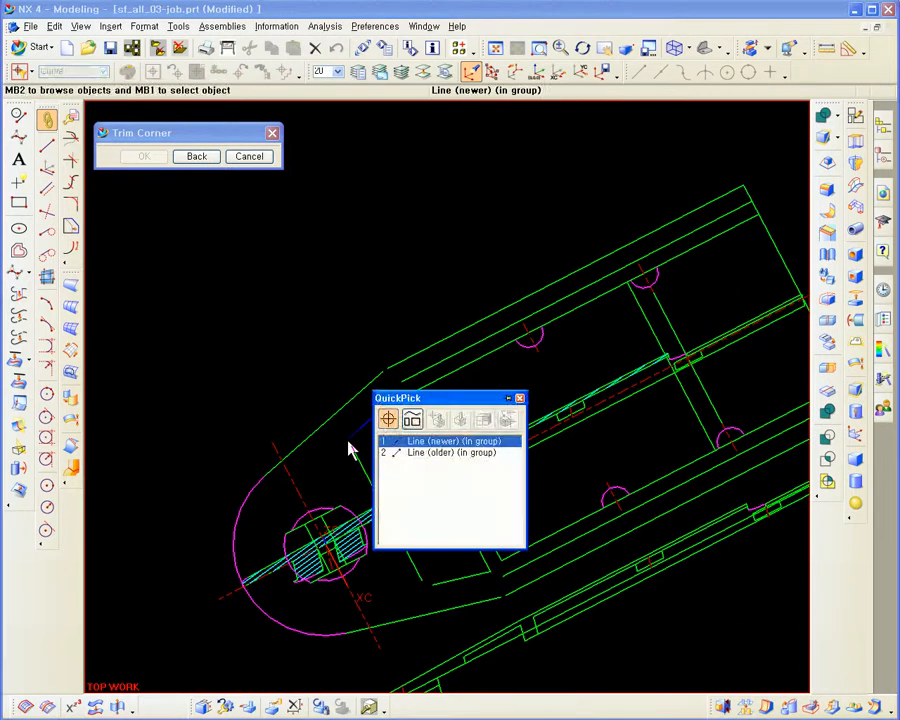
{"action": "left_click", "coordinate": [386, 440]}
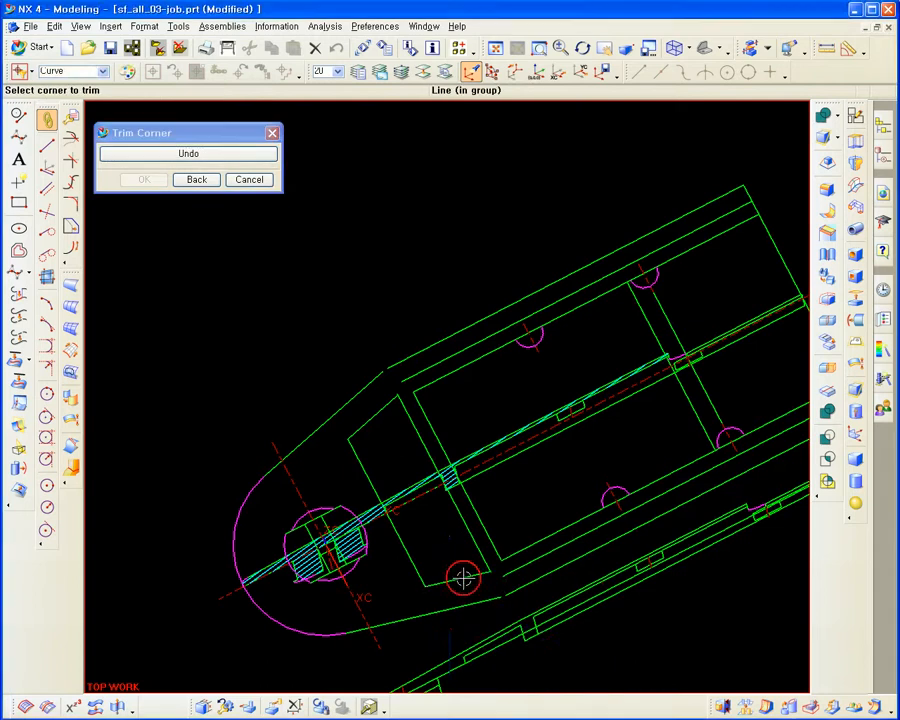
- Trim both open corners of the outer outline where the angled nose lines meet the long side lines
{"action": "middle_click_drag", "start_coordinate": [462, 577], "coordinate": [505, 569]}
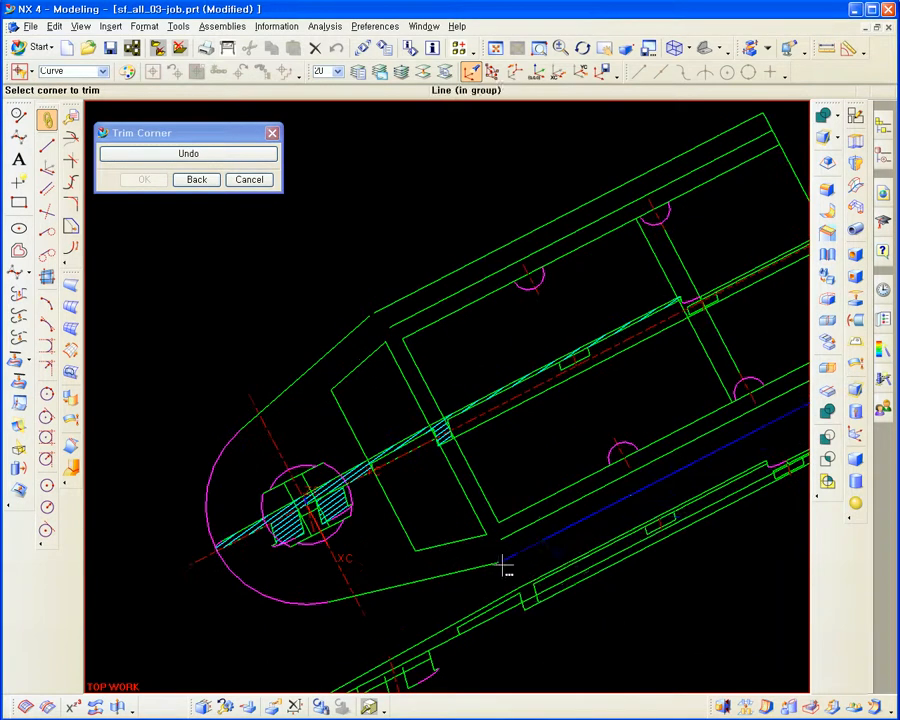
{"action": "mouse_move", "coordinate": [506, 565]}
{"action": "left_click", "coordinate": [538, 566]}
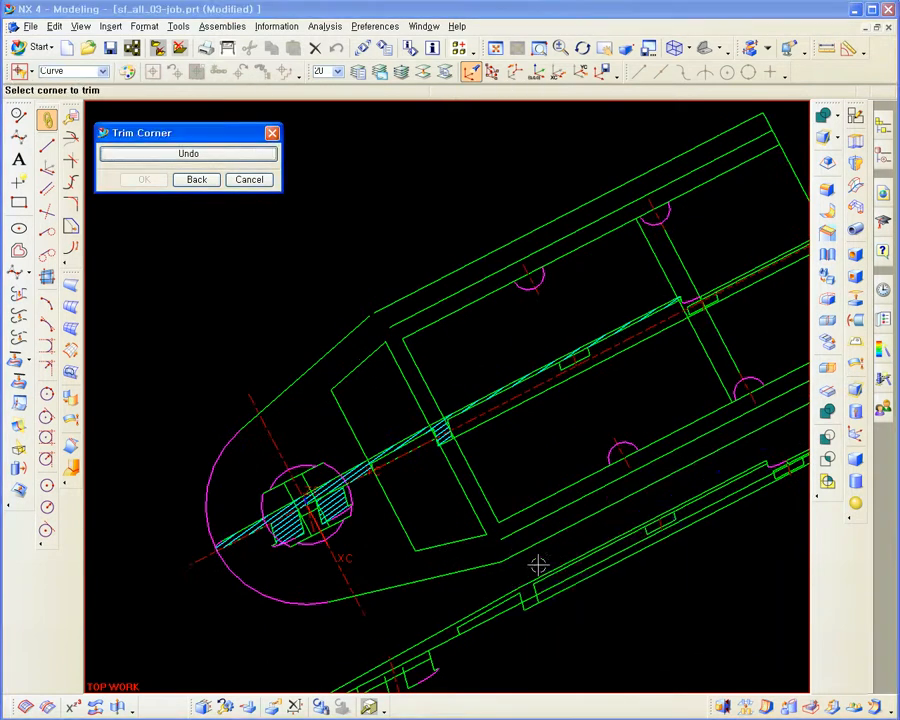
{"action": "left_click", "coordinate": [369, 307]}
{"action": "left_click", "coordinate": [587, 390]}
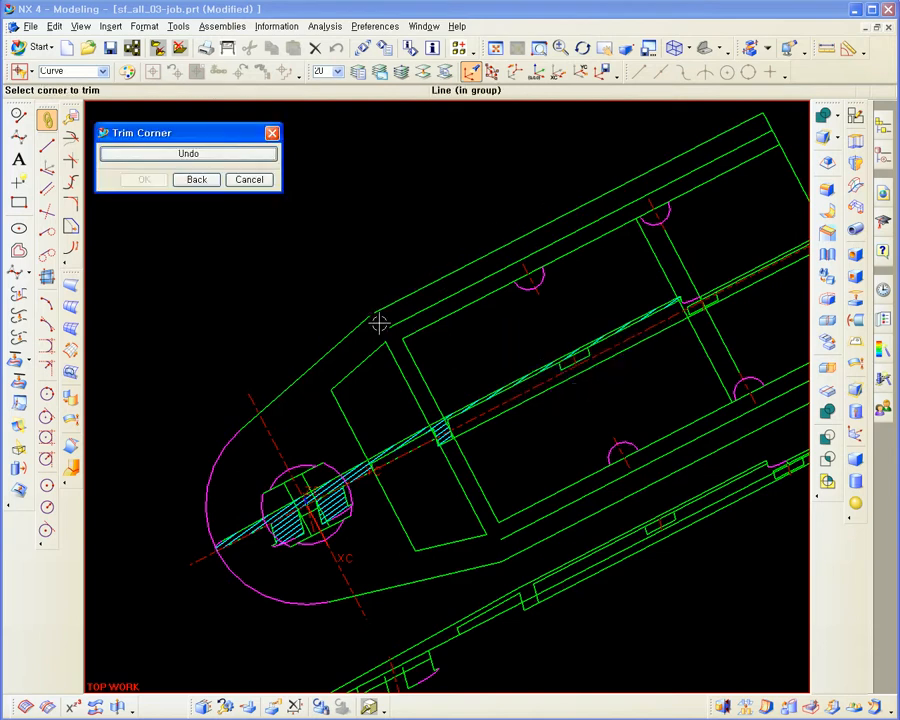
{"action": "mouse_move", "coordinate": [382, 333]}
{"action": "left_click", "coordinate": [437, 331]}
{"action": "left_click", "coordinate": [377, 323]}
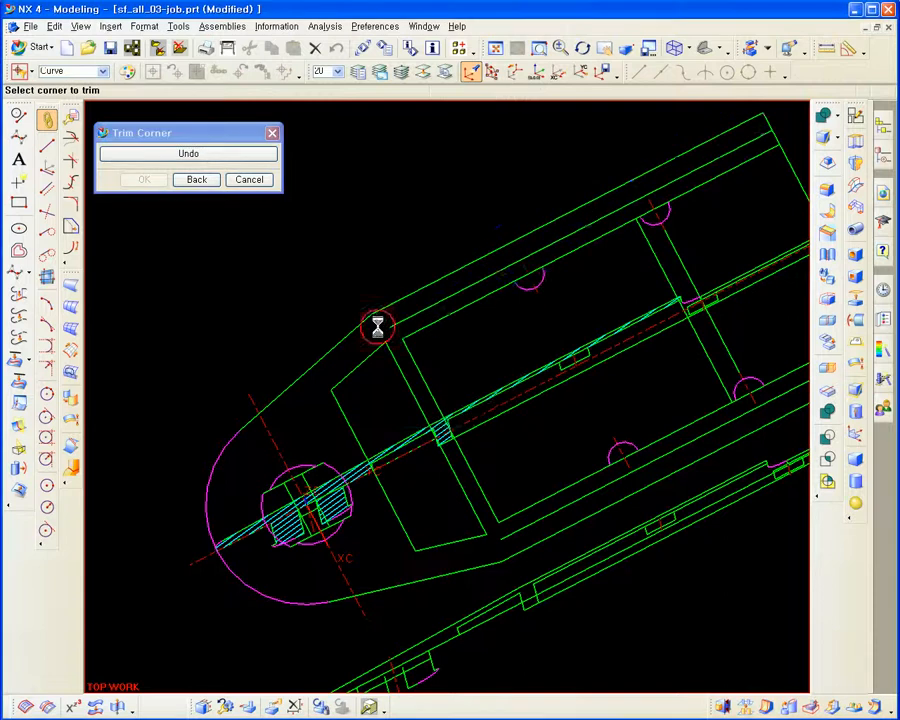
- Blank the two short slanted lines that end at the rear crosswise line of the nose profile
{"action": "scroll", "coordinate": [374, 322], "scroll_direction": "up", "scroll_amount": 2}
{"action": "scroll", "coordinate": [368, 316], "scroll_direction": "down", "scroll_amount": 1}
{"action": "middle_click_drag", "start_coordinate": [368, 316], "coordinate": [368, 290]}
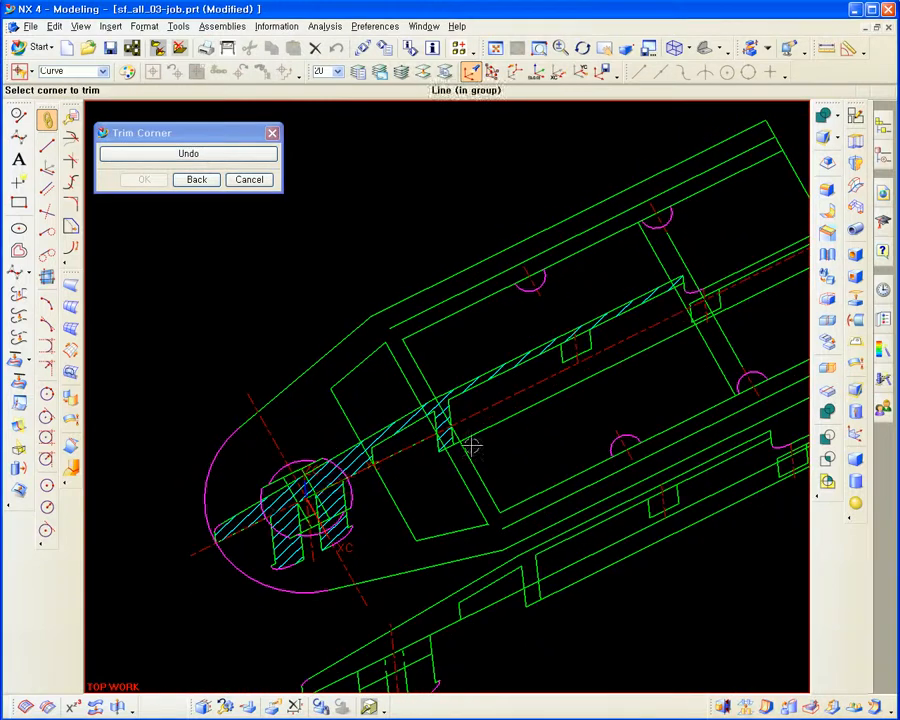
{"action": "key", "text": "ctrl+b"}
{"action": "left_click", "coordinate": [464, 532]}
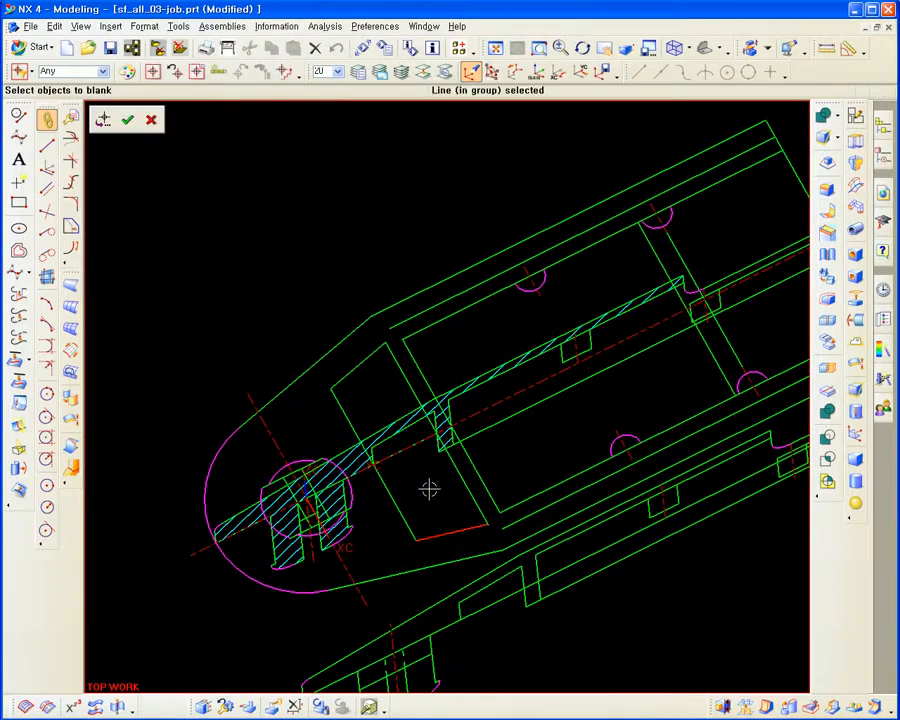
{"action": "left_click", "coordinate": [370, 358]}
{"action": "middle_click", "coordinate": [377, 397]}
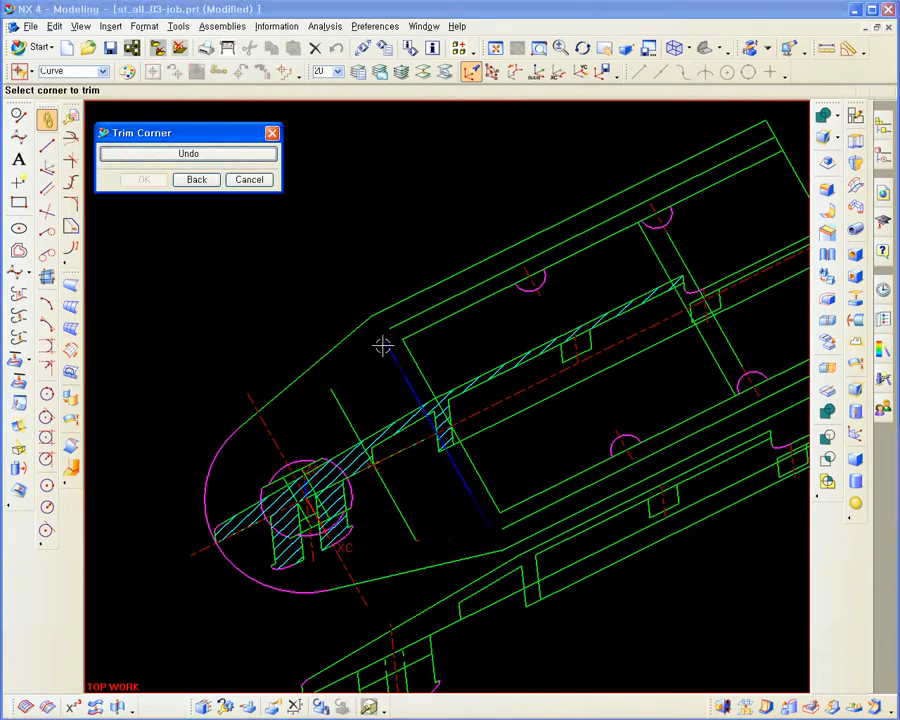
- Trim both corners between the rear crosswise line and the adjoining long inner side lines, and finish trimming
{"action": "left_click", "coordinate": [386, 348]}
{"action": "left_click", "coordinate": [584, 391]}
{"action": "scroll", "coordinate": [520, 438], "scroll_direction": "down", "scroll_amount": 3}
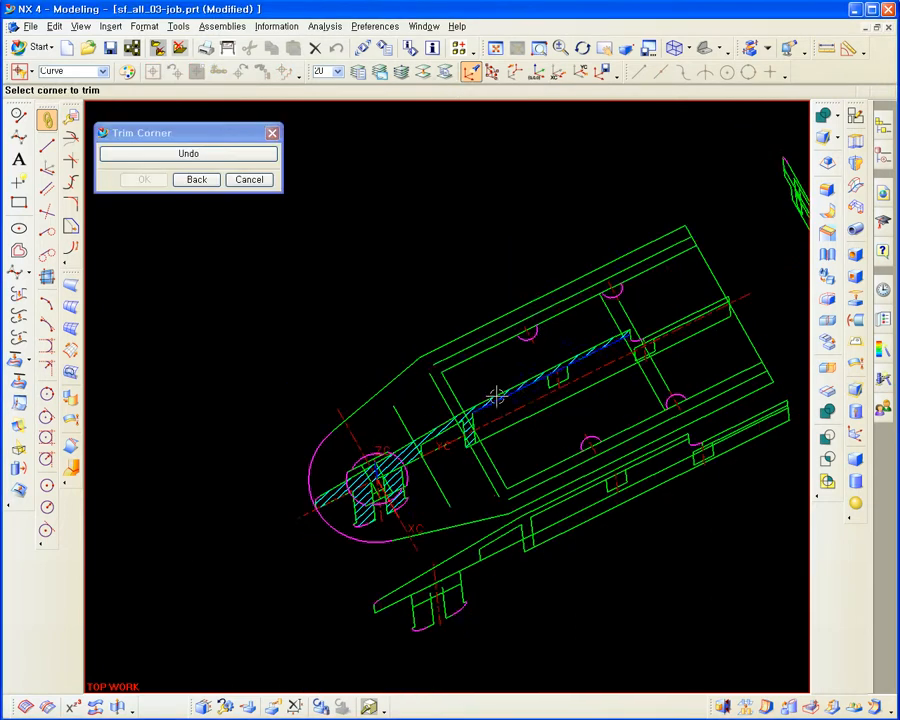
{"action": "left_click", "coordinate": [436, 370]}
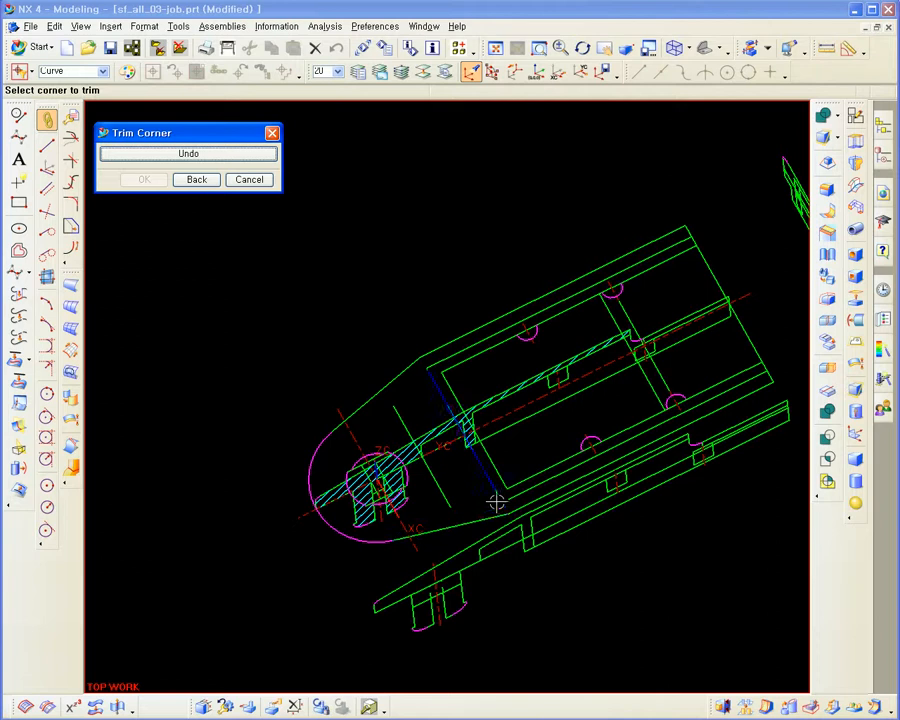
{"action": "left_click", "coordinate": [502, 515]}
{"action": "middle_click_drag", "start_coordinate": [470, 430], "coordinate": [292, 228]}
{"action": "left_click", "coordinate": [250, 180]}
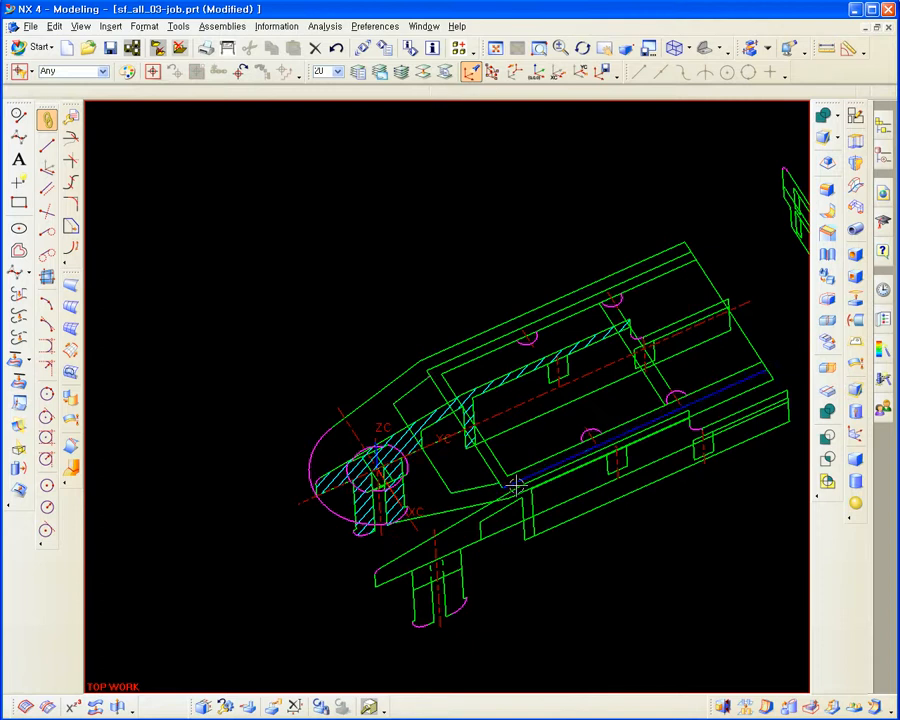
- Try extruding the outer plan outline upward from 0 to 9.5 mm as one chain of connected curves, and undo the extrusion
{"action": "middle_click_drag", "start_coordinate": [516, 481], "coordinate": [422, 462]}
{"action": "middle_click_drag", "start_coordinate": [458, 382], "coordinate": [338, 384]}
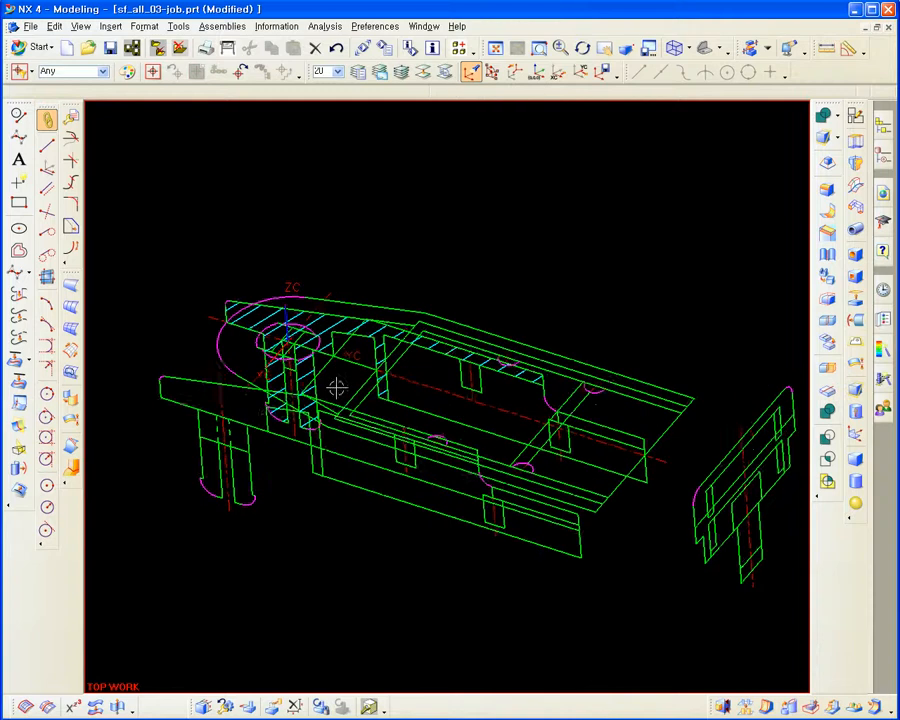
{"action": "middle_click_drag", "start_coordinate": [428, 375], "coordinate": [408, 410]}
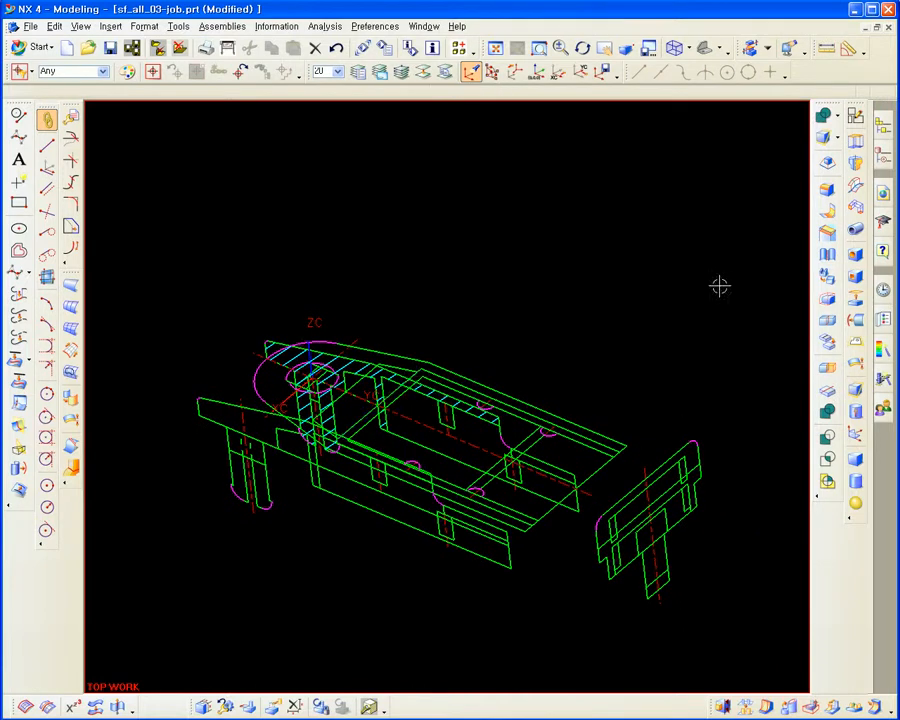
{"action": "left_click", "coordinate": [856, 142]}
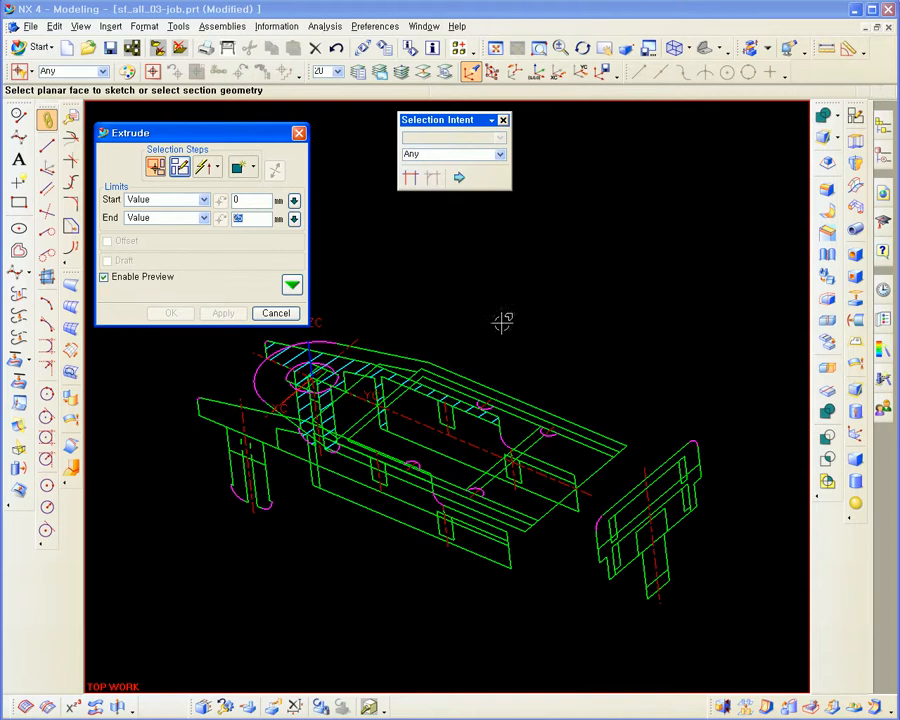
{"action": "left_click", "coordinate": [333, 344]}
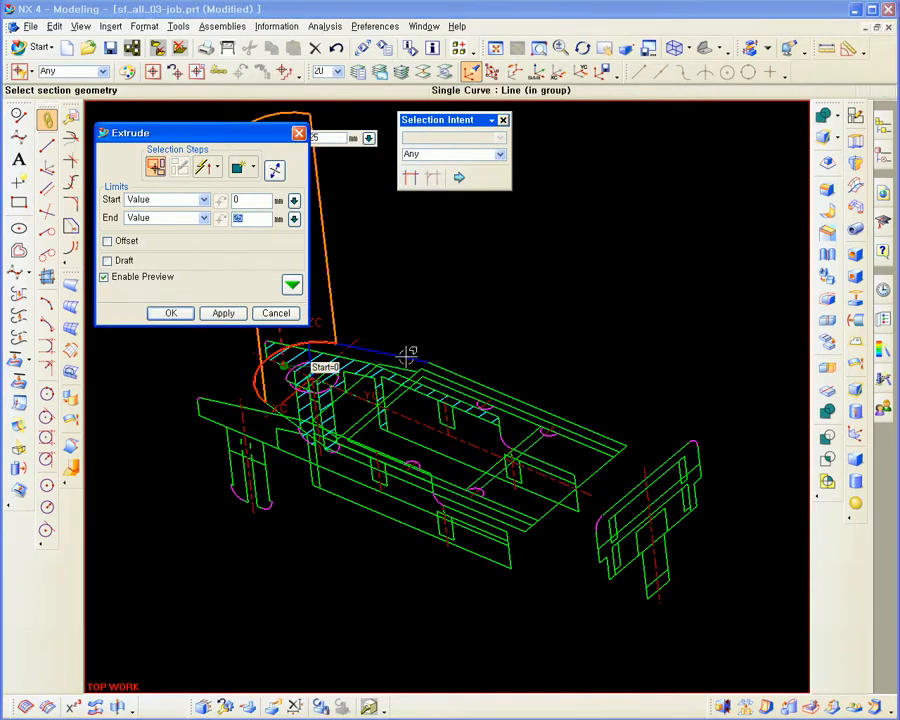
{"action": "right_click", "coordinate": [321, 346]}
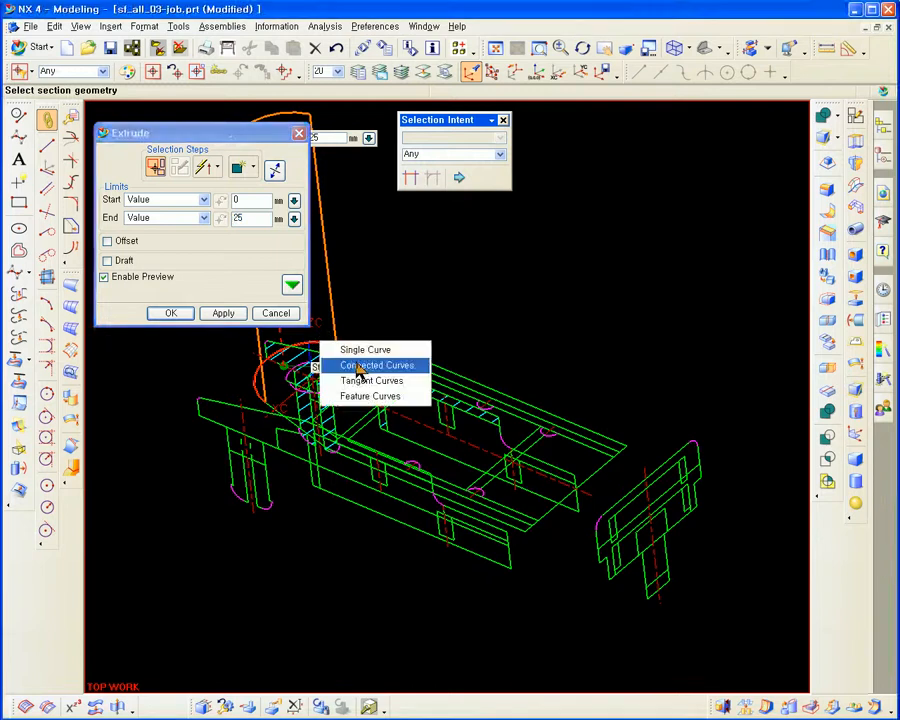
{"action": "left_click", "coordinate": [357, 363]}
{"action": "middle_click_drag", "start_coordinate": [430, 420], "coordinate": [497, 428]}
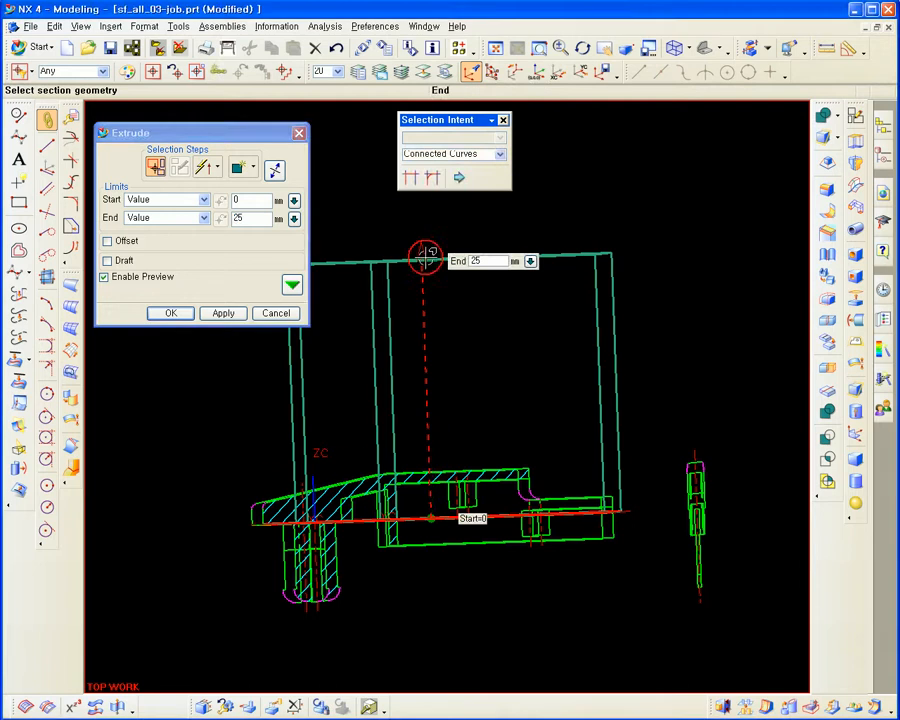
{"action": "left_click_drag", "start_coordinate": [424, 251], "coordinate": [446, 471]}
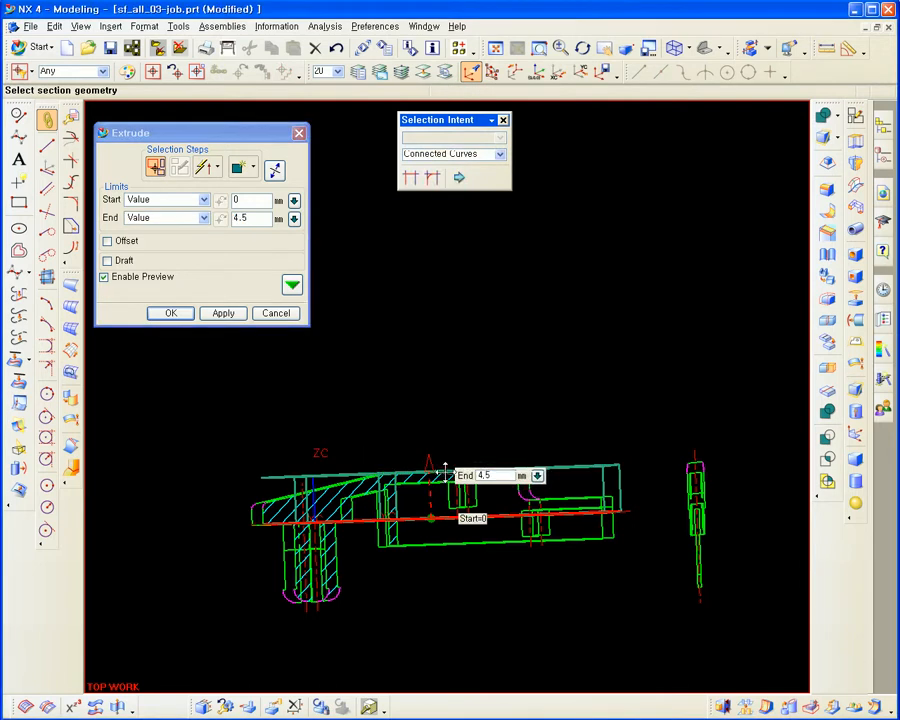
{"action": "mouse_move", "coordinate": [446, 471]}
{"action": "middle_mouse_down"}
{"action": "mouse_move", "coordinate": [480, 416]}
{"action": "mouse_move", "coordinate": [430, 460]}
{"action": "middle_mouse_up"}
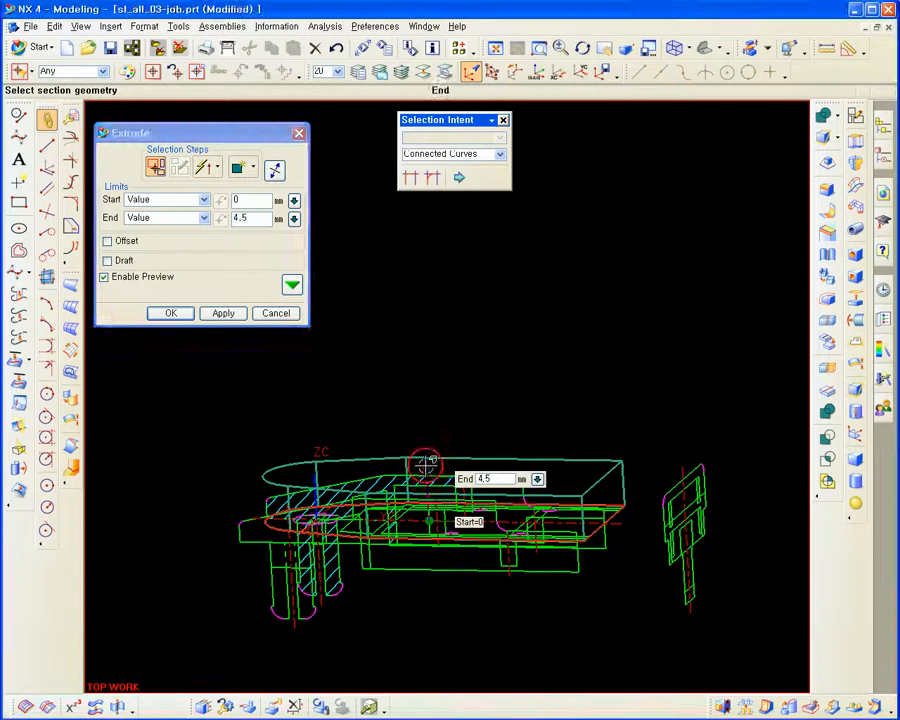
{"action": "left_click_drag", "start_coordinate": [427, 464], "coordinate": [427, 427]}
{"action": "middle_click_drag", "start_coordinate": [458, 393], "coordinate": [437, 343]}
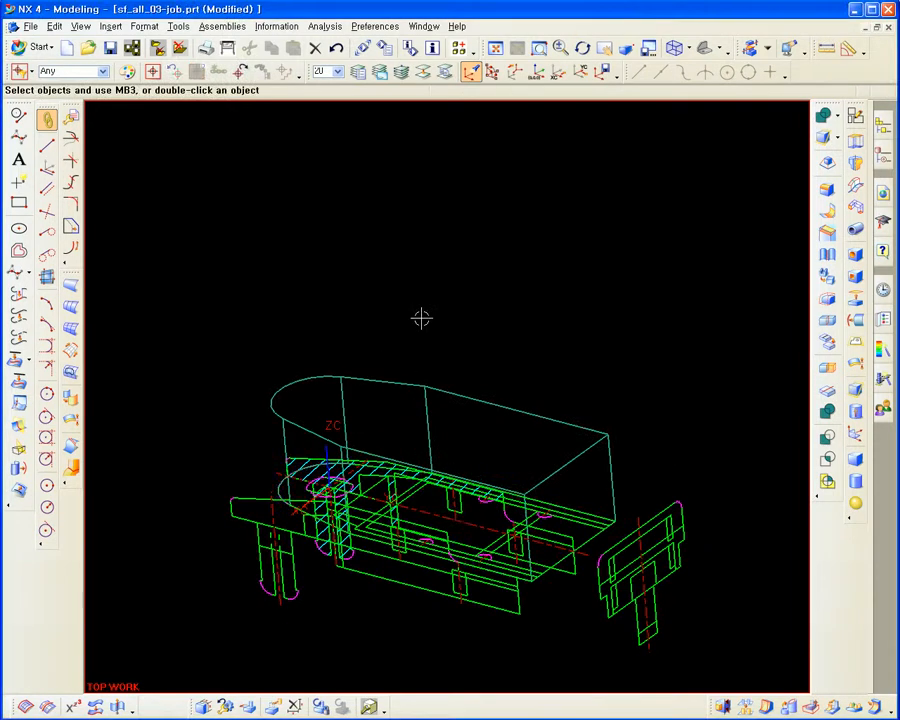
{"action": "scroll", "coordinate": [450, 337], "scroll_direction": "up", "scroll_amount": 2}
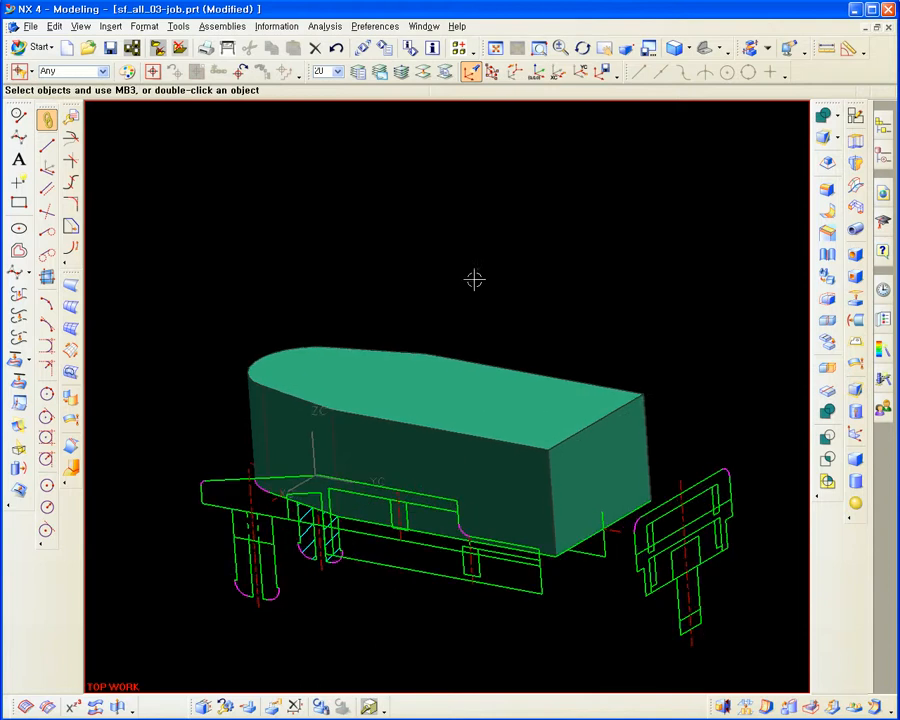
{"action": "left_click", "coordinate": [338, 50]}
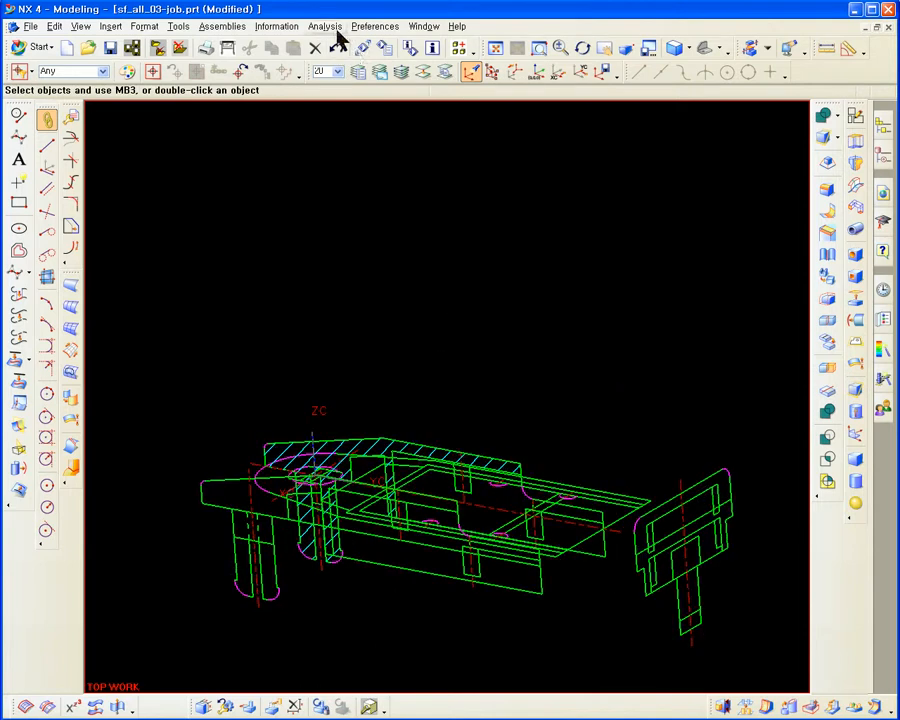
- Set the default object translucency to 60 in the object preferences
{"action": "left_click", "coordinate": [375, 26]}
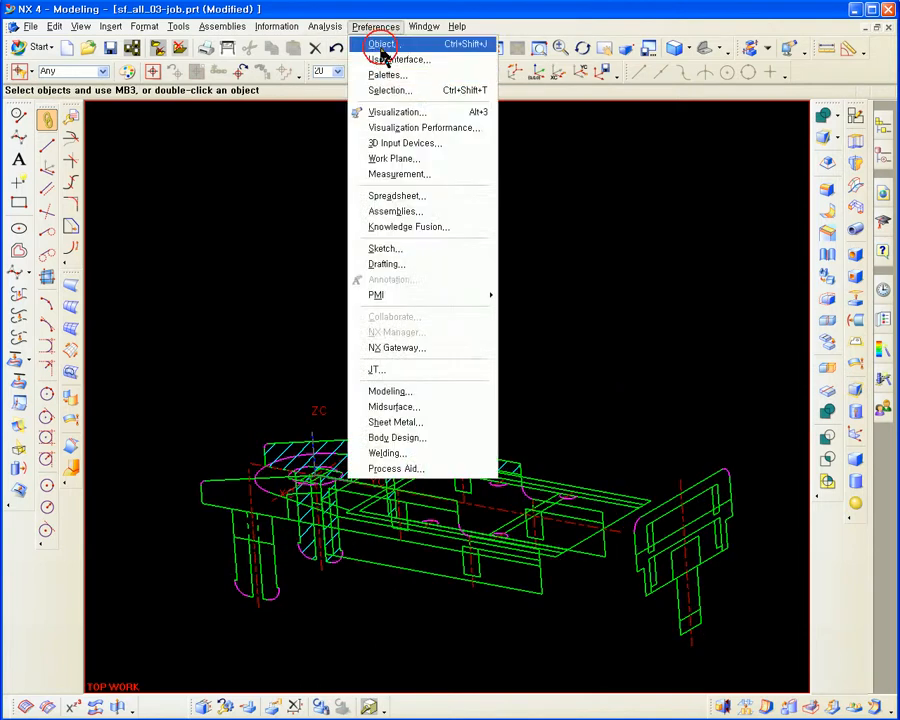
{"action": "left_click", "coordinate": [381, 44]}
{"action": "left_click_drag", "start_coordinate": [110, 343], "coordinate": [184, 343]}
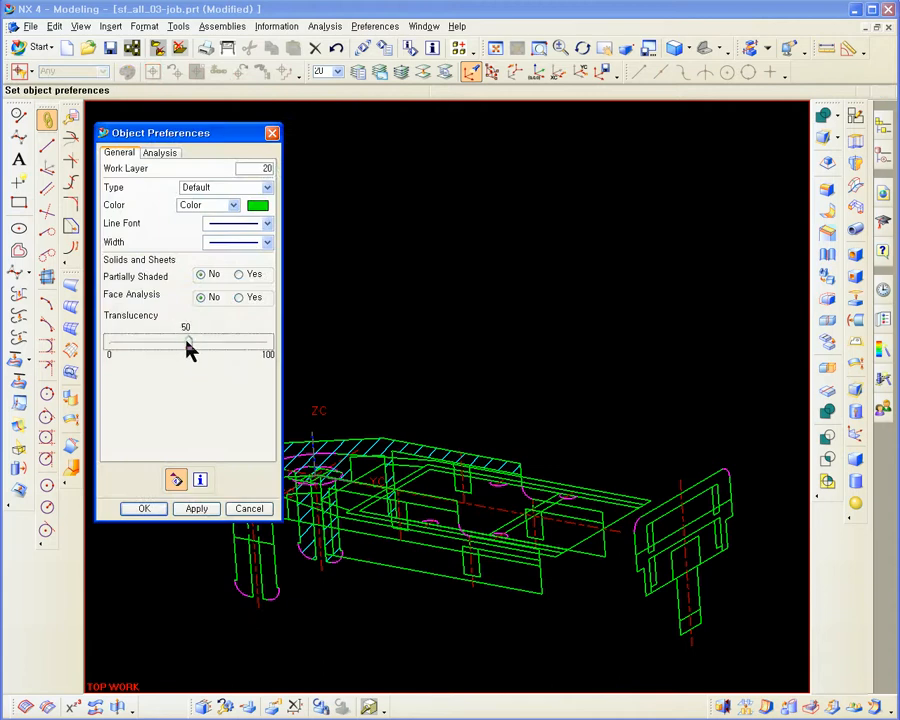
{"action": "left_click", "coordinate": [201, 343]}
{"action": "middle_click", "coordinate": [622, 295]}
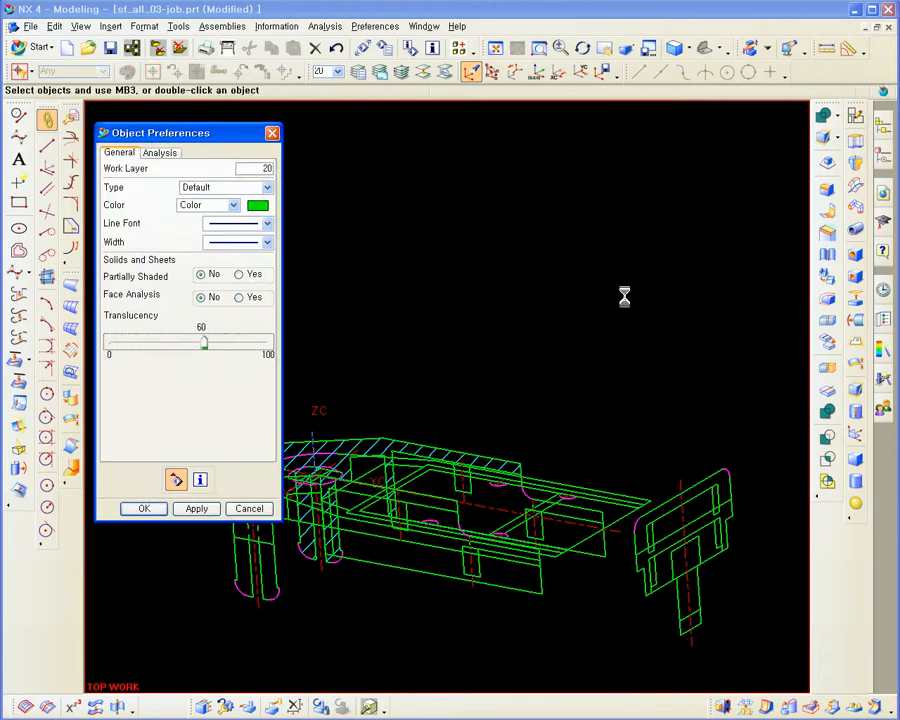
- Extrude the connected outer plan outline upward from 0 to 9.5 mm as a translucent solid
{"action": "left_click", "coordinate": [853, 144]}
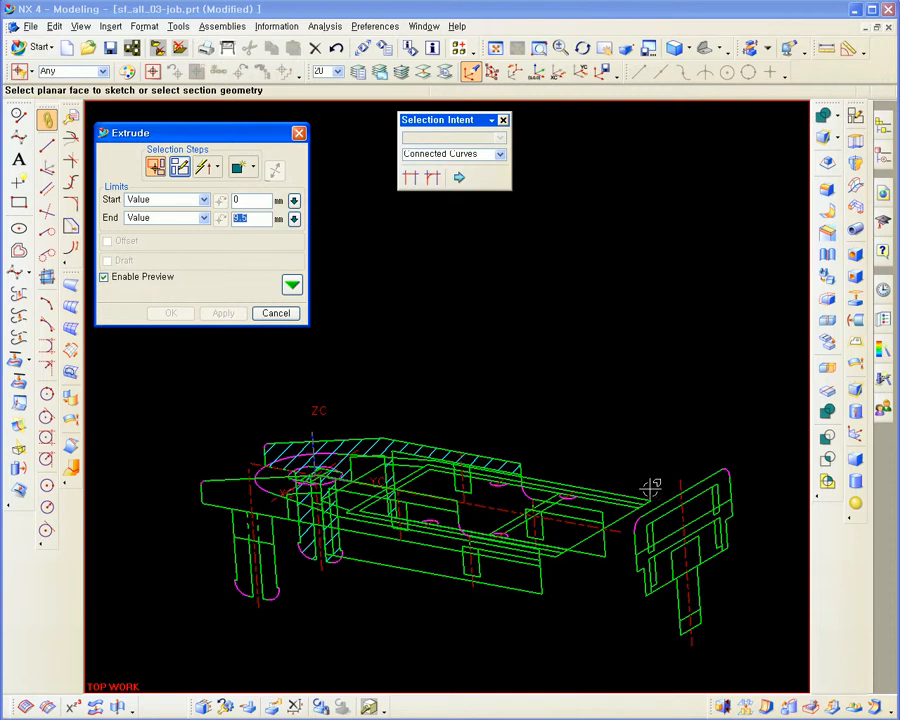
{"action": "left_click", "coordinate": [623, 483]}
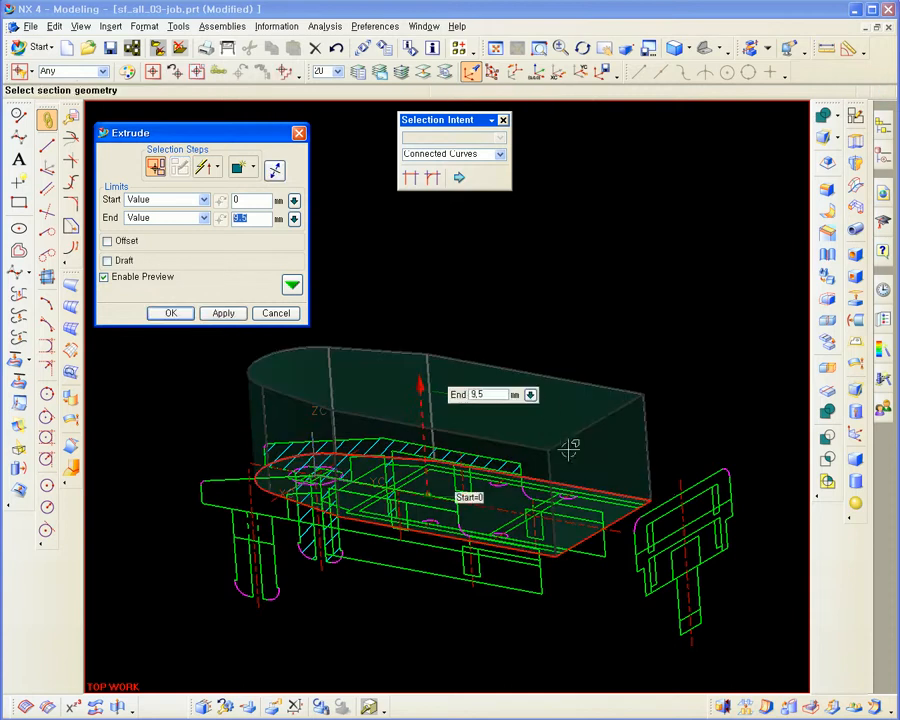
{"action": "middle_click", "coordinate": [541, 421]}
{"action": "middle_click_drag", "start_coordinate": [532, 434], "coordinate": [577, 406]}
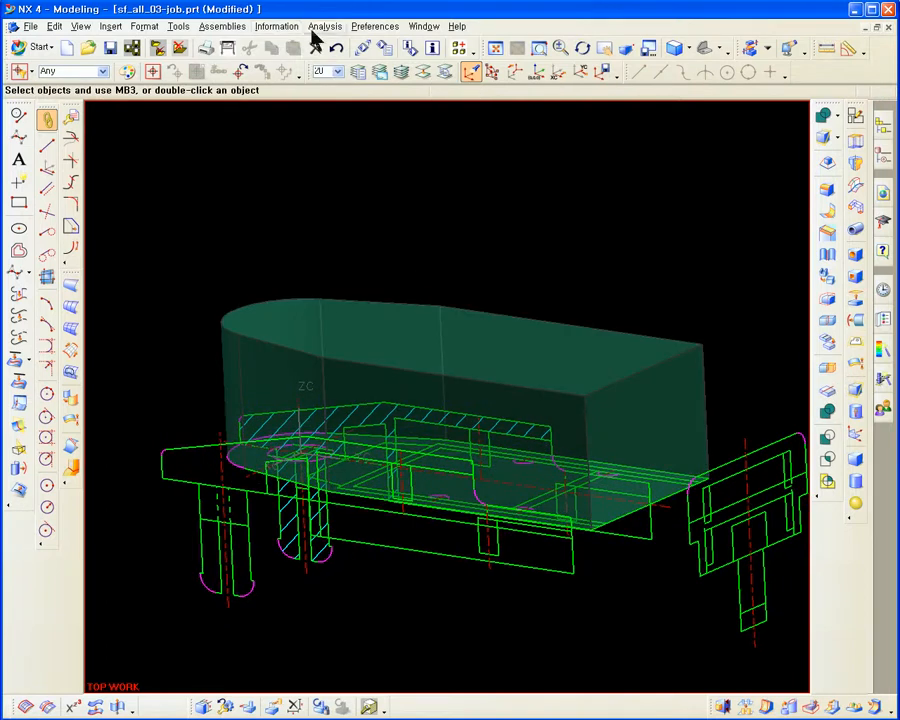
- Change the background to graduated for both shaded and wireframe views, using the default graduated colors
{"action": "left_click", "coordinate": [372, 26]}
{"action": "left_click", "coordinate": [364, 81]}
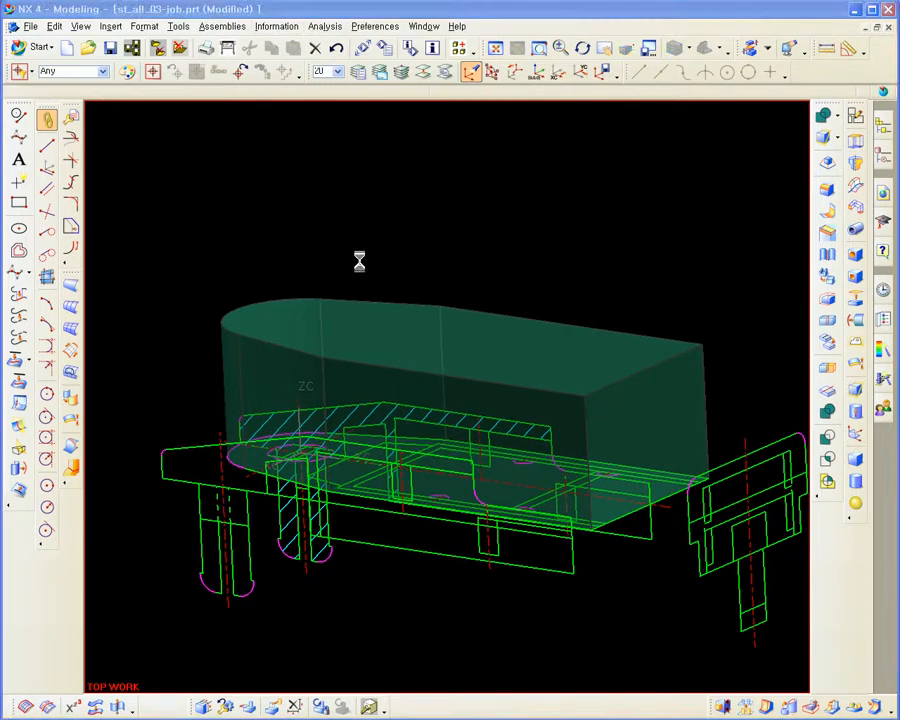
{"action": "left_click", "coordinate": [178, 556]}
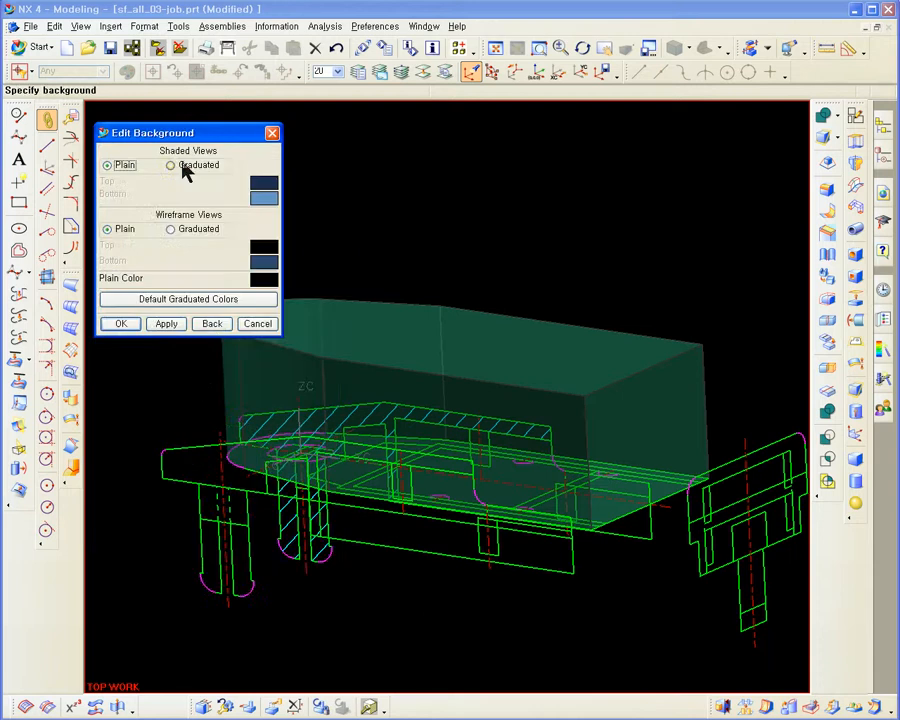
{"action": "left_click", "coordinate": [184, 167]}
{"action": "left_click", "coordinate": [194, 230]}
{"action": "left_click", "coordinate": [190, 299]}
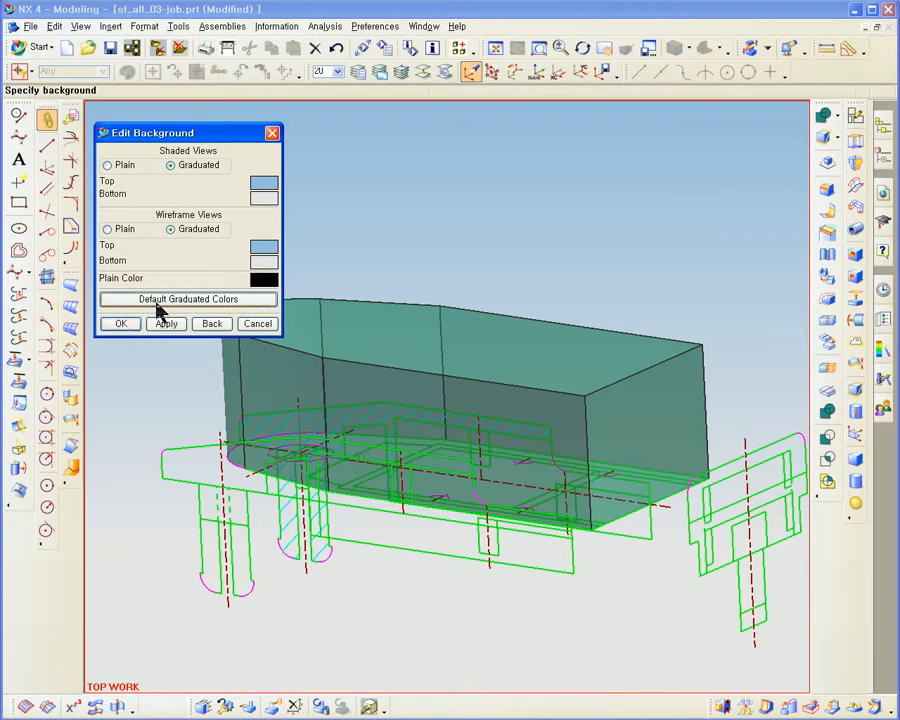
{"action": "left_click", "coordinate": [124, 323]}
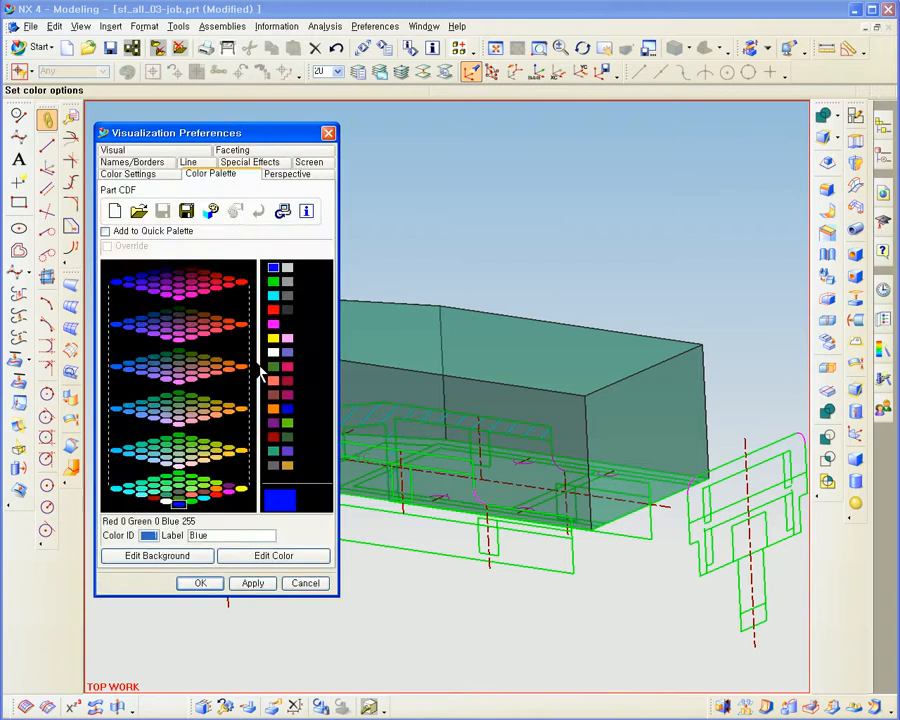
{"action": "left_click", "coordinate": [200, 583]}
- Set up a Trim Body operation on the extruded solid with a cutting plane defined by two lines
{"action": "middle_click_drag", "start_coordinate": [291, 446], "coordinate": [435, 440]}
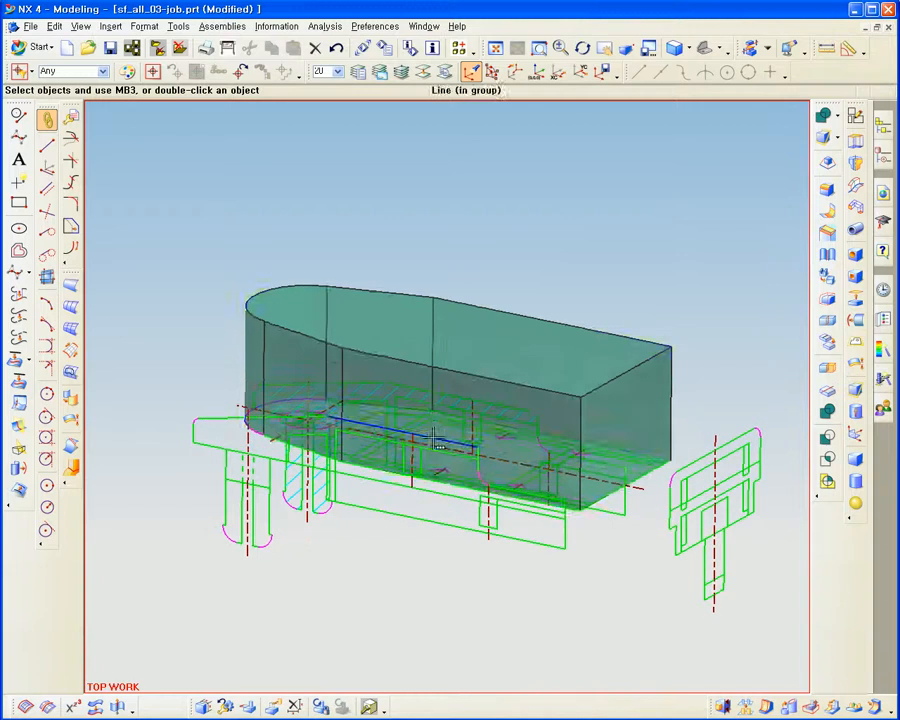
{"action": "middle_click_drag", "start_coordinate": [568, 422], "coordinate": [568, 406]}
{"action": "scroll", "coordinate": [568, 406], "scroll_direction": "down", "scroll_amount": 1}
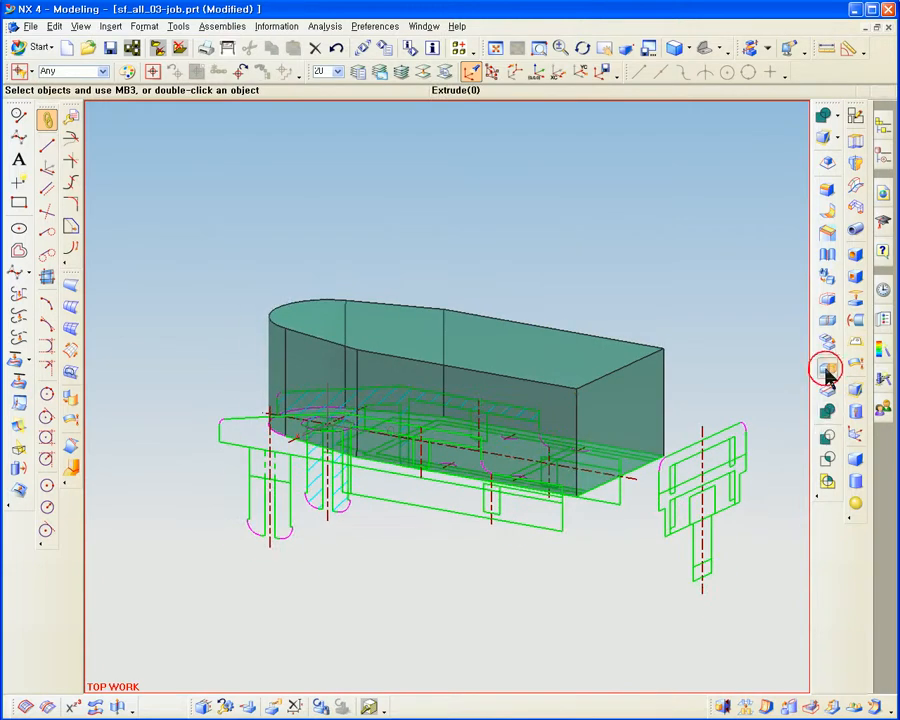
{"action": "left_click", "coordinate": [828, 372]}
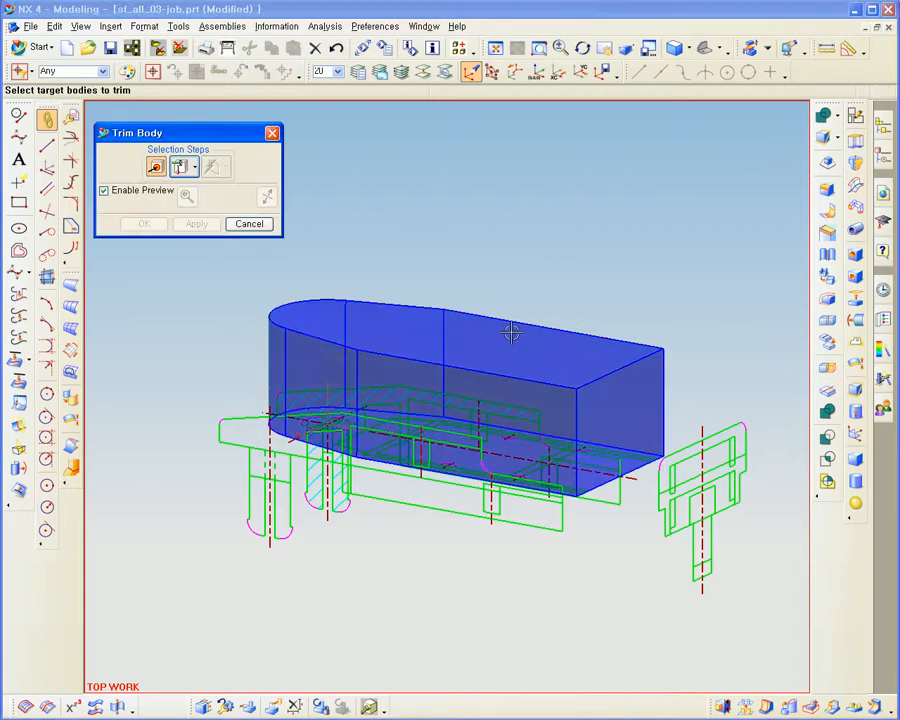
{"action": "left_click", "coordinate": [511, 333]}
{"action": "middle_click", "coordinate": [437, 274]}
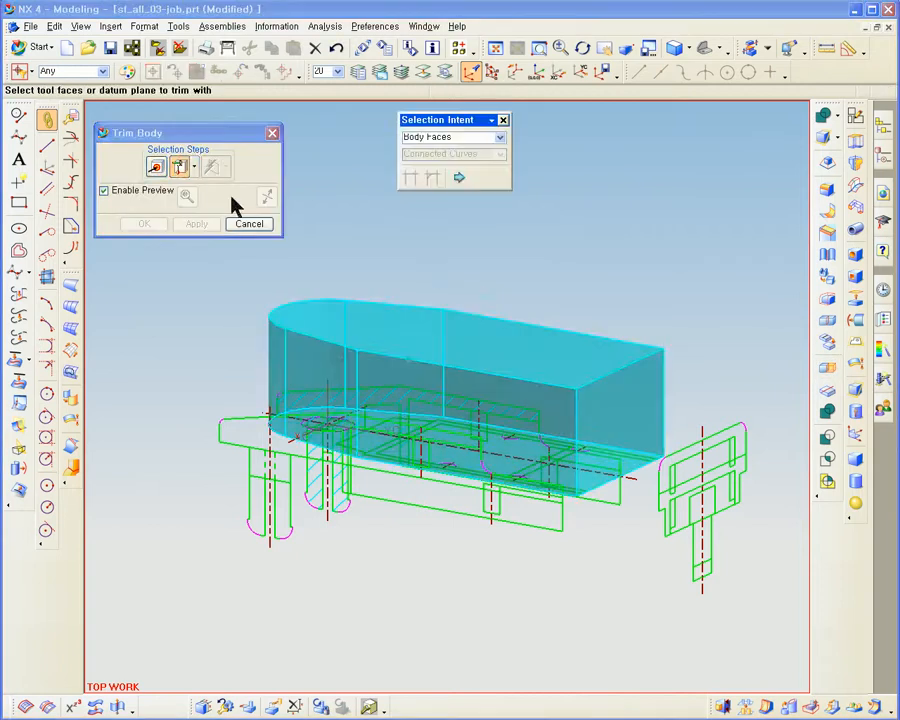
{"action": "left_click", "coordinate": [195, 168]}
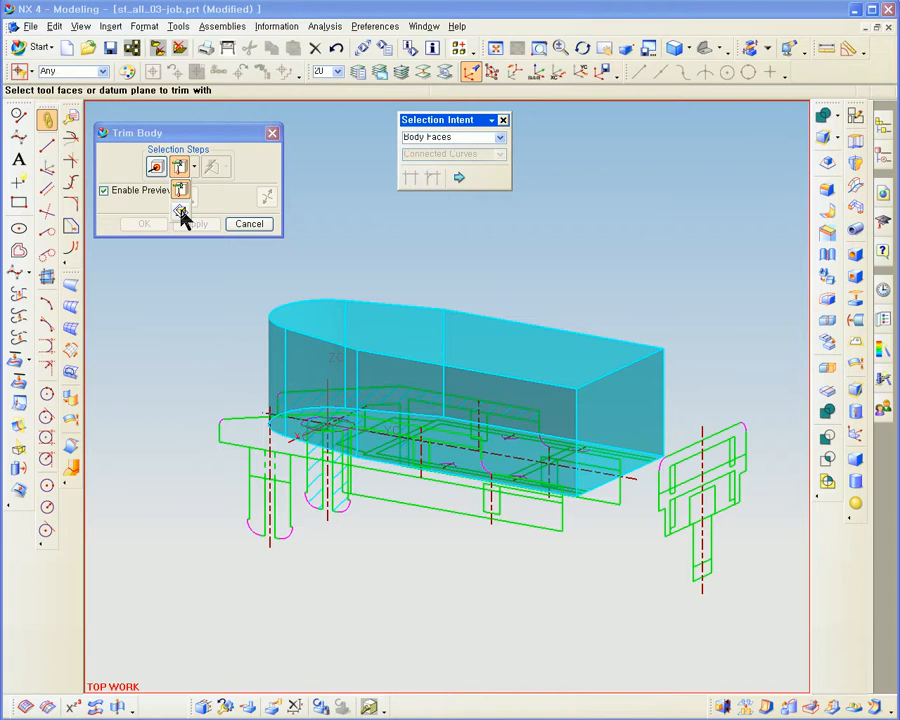
{"action": "left_click", "coordinate": [181, 212]}
{"action": "left_click", "coordinate": [226, 168]}
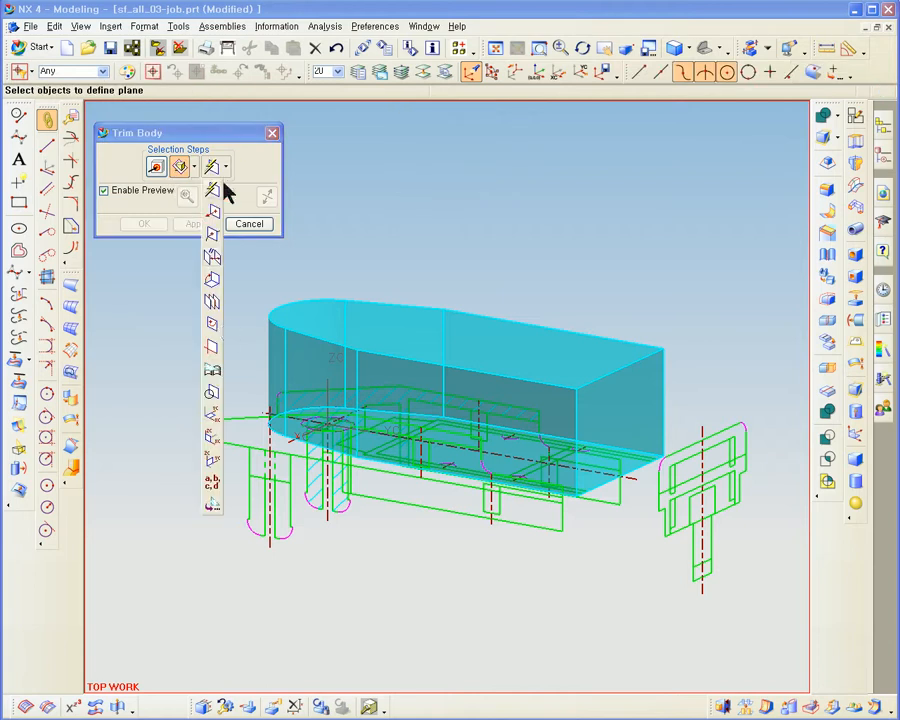
{"action": "left_click", "coordinate": [212, 352]}
- Trim the solid at the plane through the flat top lines of the side profile and hatched section, removing the portion above it
{"action": "scroll", "coordinate": [455, 460], "scroll_direction": "up", "scroll_amount": 3}
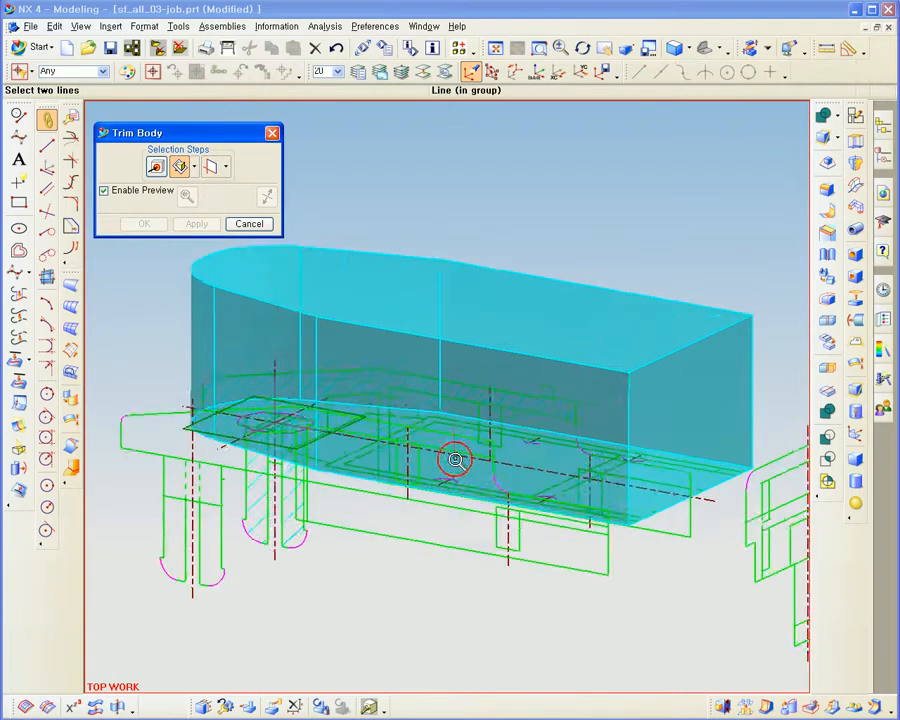
{"action": "middle_click_drag", "start_coordinate": [455, 460], "coordinate": [430, 456]}
{"action": "left_click", "coordinate": [437, 433]}
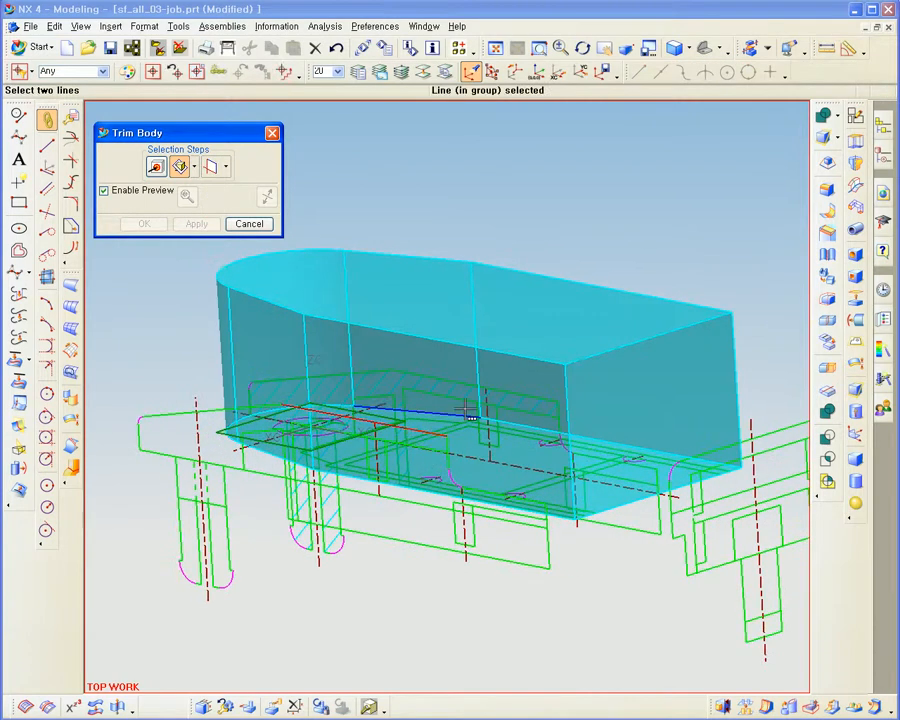
{"action": "left_click", "coordinate": [526, 393]}
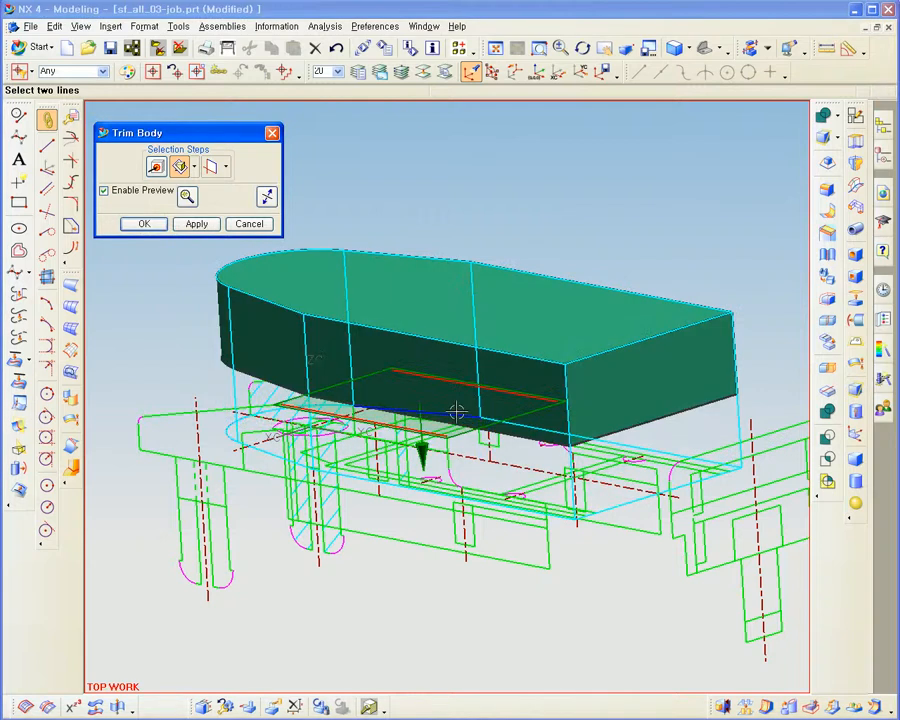
{"action": "left_click", "coordinate": [266, 198]}
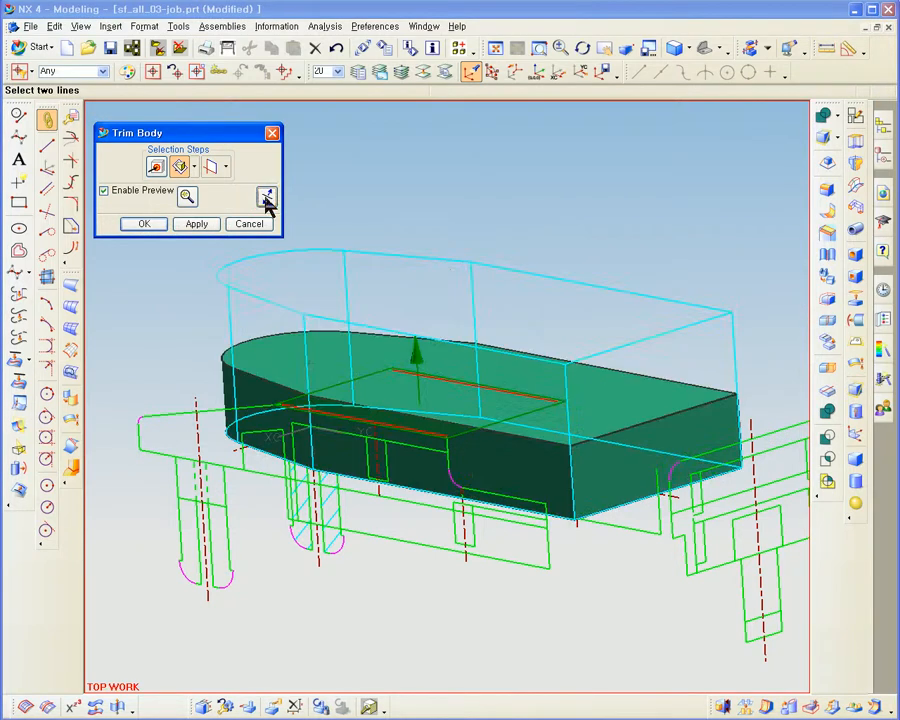
{"action": "left_click", "coordinate": [196, 223]}
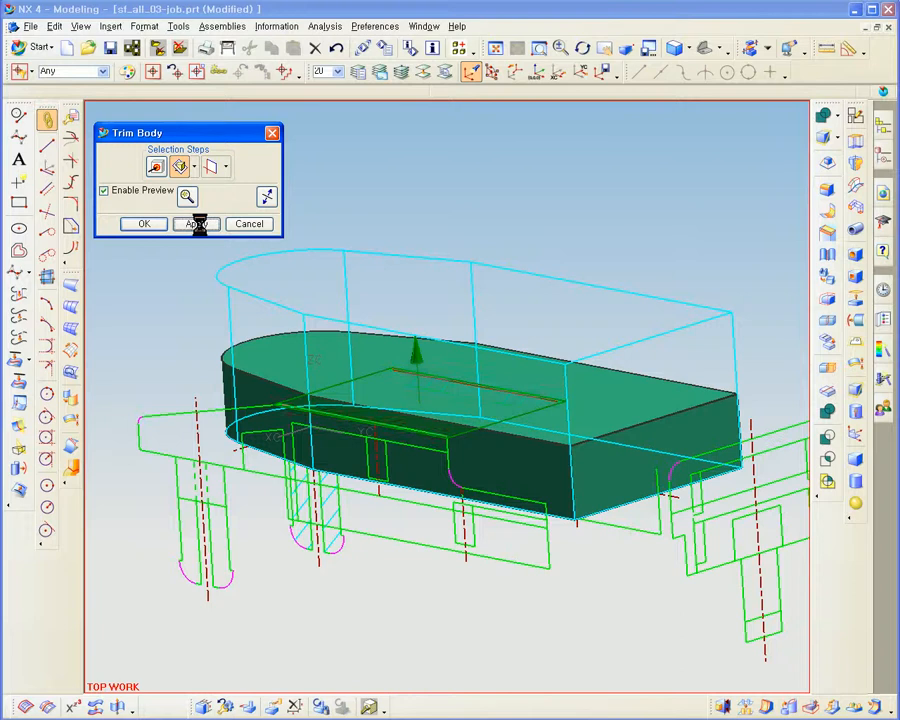
- Set up another Trim Body operation on the solid, using a cutting plane defined by two lines
{"action": "middle_click_drag", "start_coordinate": [390, 347], "coordinate": [275, 350]}
{"action": "left_click", "coordinate": [237, 369]}
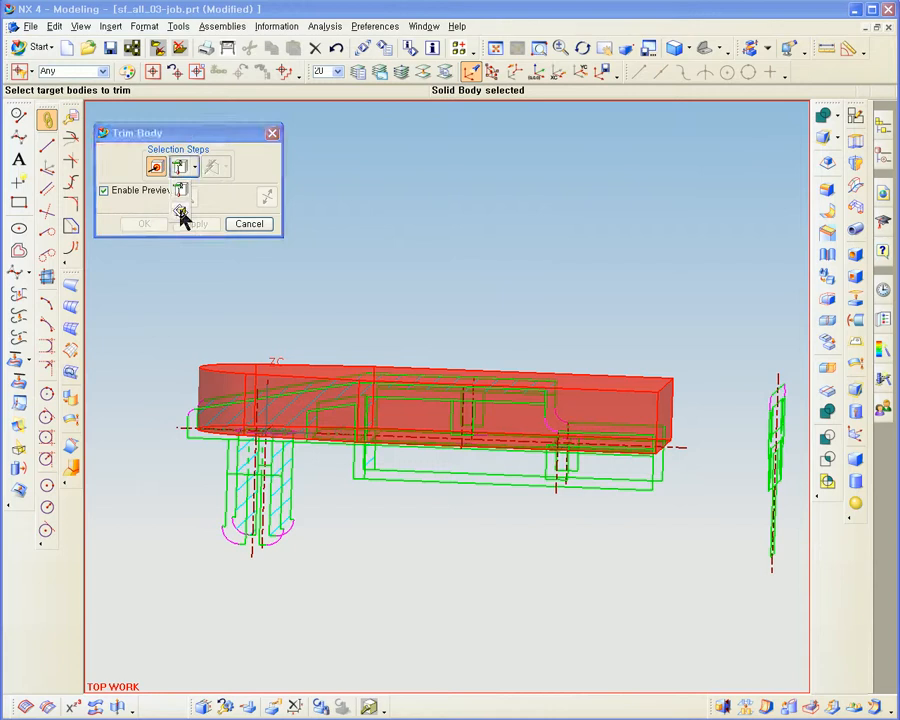
{"action": "middle_click", "coordinate": [188, 212]}
{"action": "left_click", "coordinate": [225, 168]}
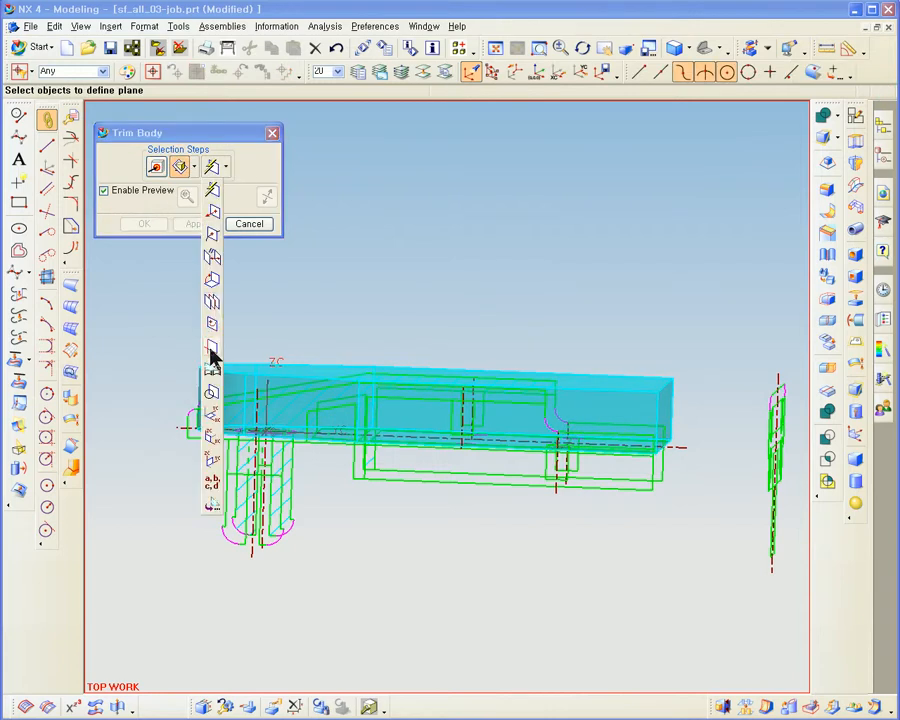
{"action": "left_click", "coordinate": [211, 353]}
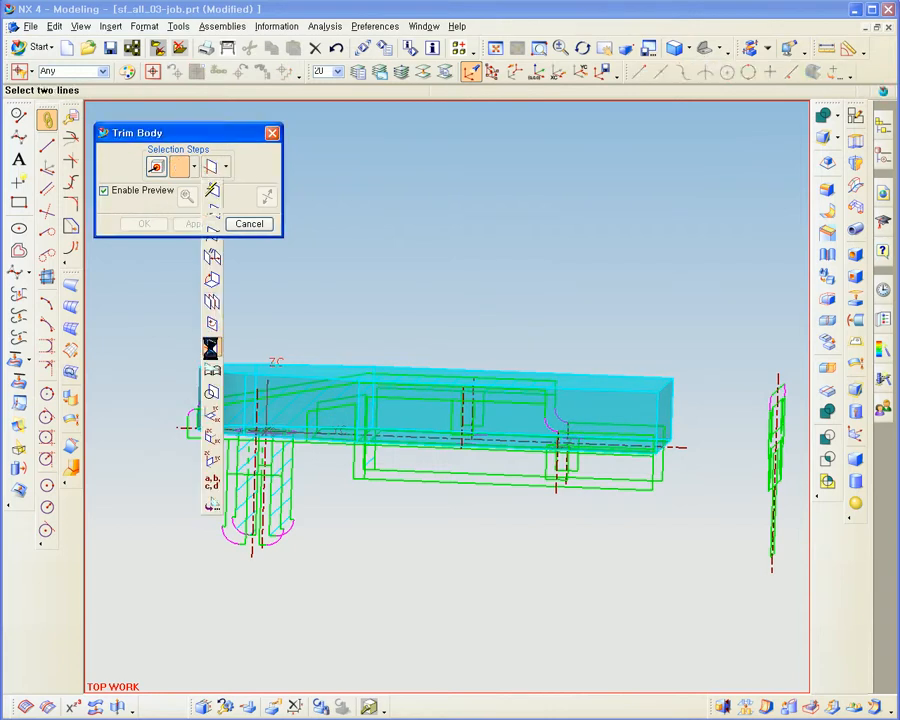
- Trim the solid at the plane through the sloped nose lines of the side profile and hatched section, removing the portion above it, and finish trimming
{"action": "left_click", "coordinate": [294, 381]}
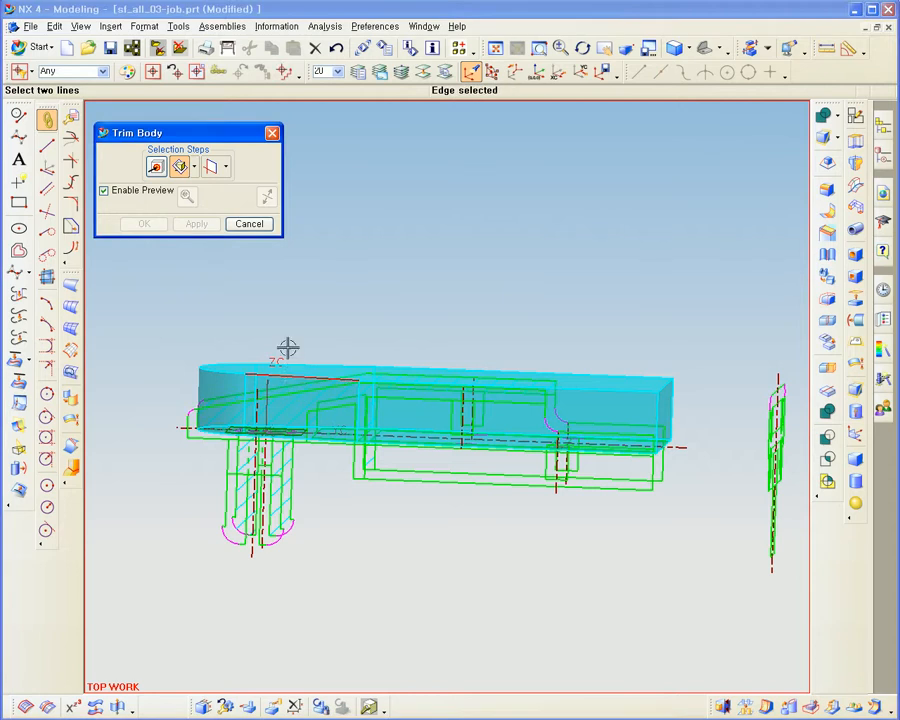
{"action": "left_click", "coordinate": [290, 368], "text": "shift"}
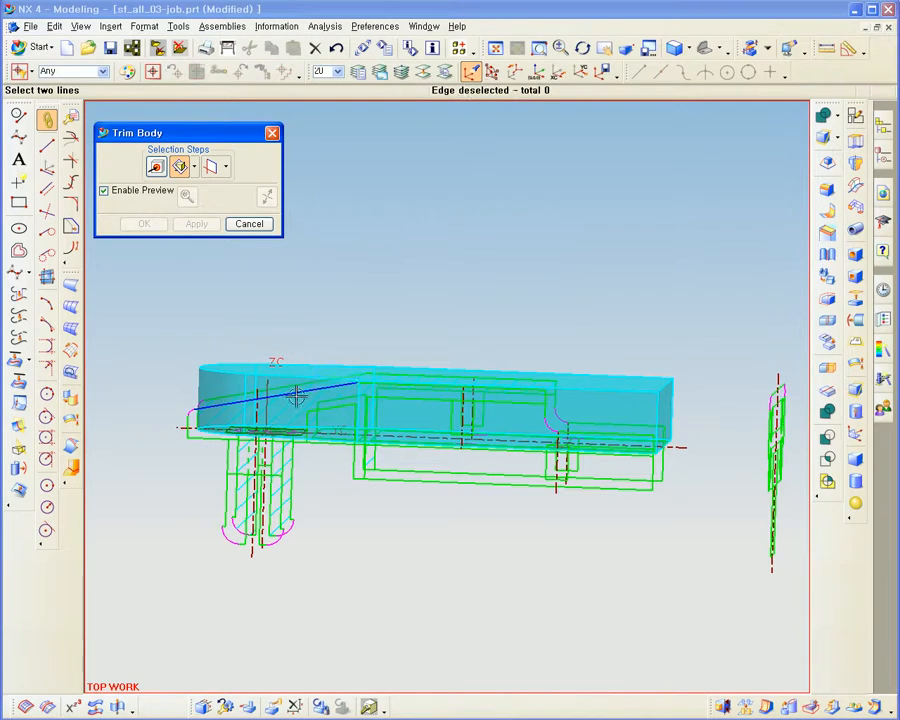
{"action": "left_click", "coordinate": [296, 397]}
{"action": "left_click", "coordinate": [331, 396]}
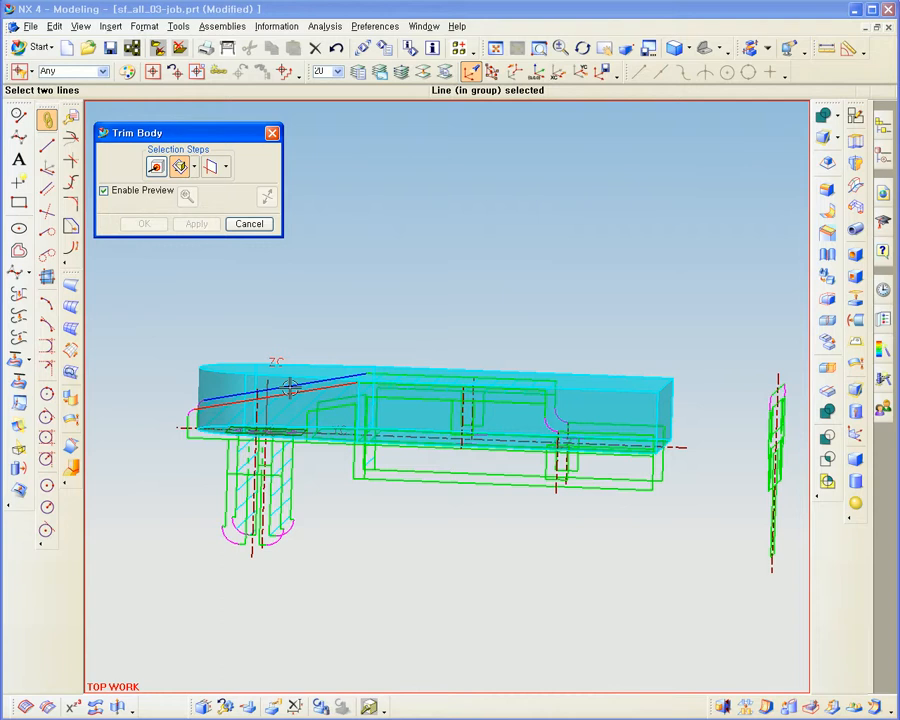
{"action": "left_click", "coordinate": [267, 197]}
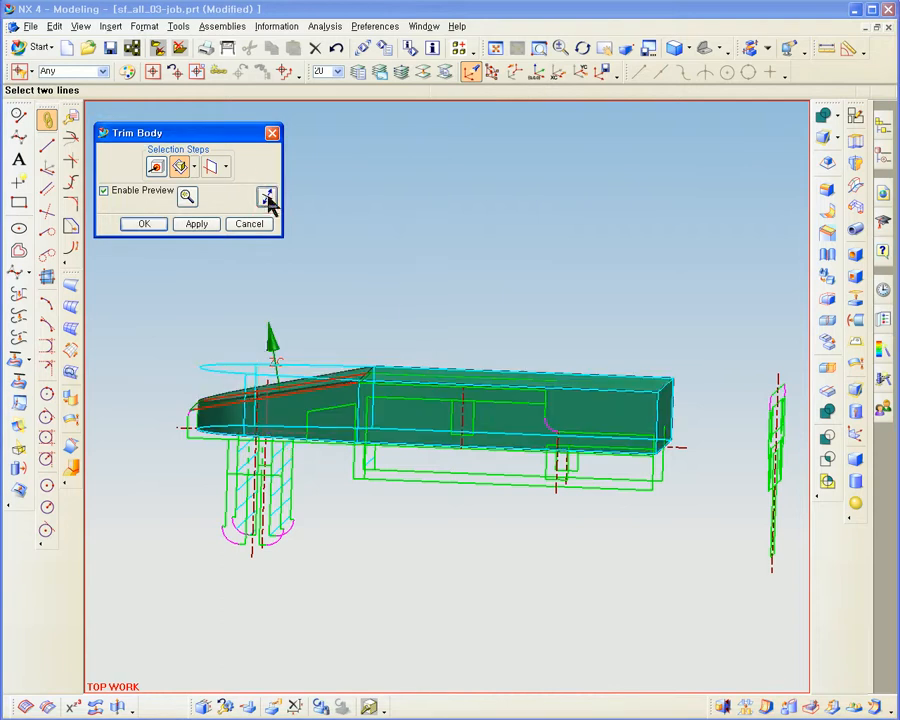
{"action": "middle_click_drag", "start_coordinate": [340, 275], "coordinate": [285, 360]}
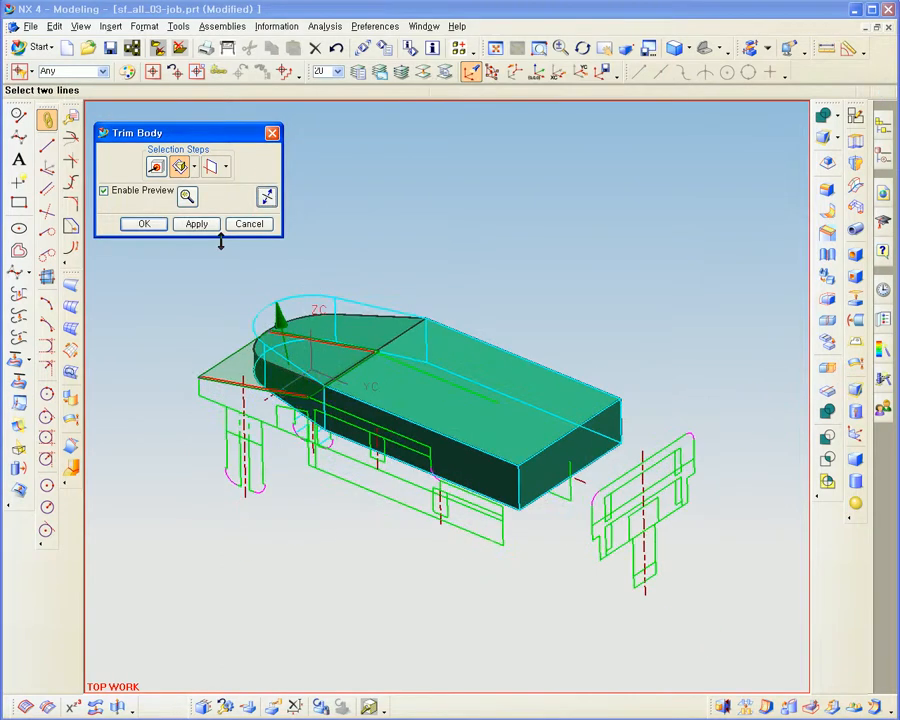
{"action": "left_click", "coordinate": [196, 223]}
{"action": "middle_click_drag", "start_coordinate": [430, 470], "coordinate": [548, 432]}
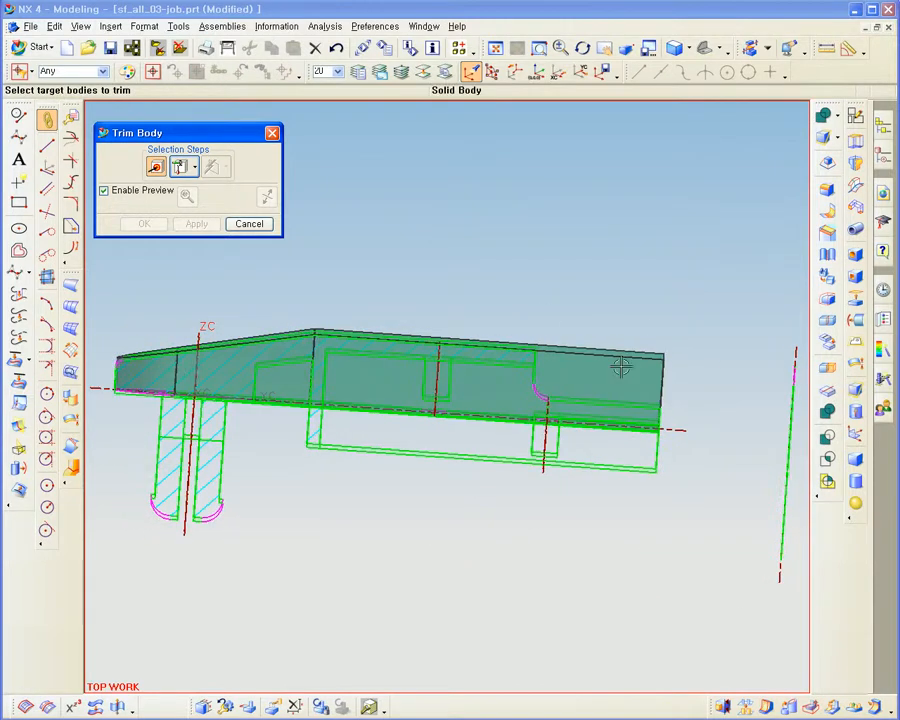
{"action": "middle_click_drag", "start_coordinate": [621, 366], "coordinate": [575, 440]}
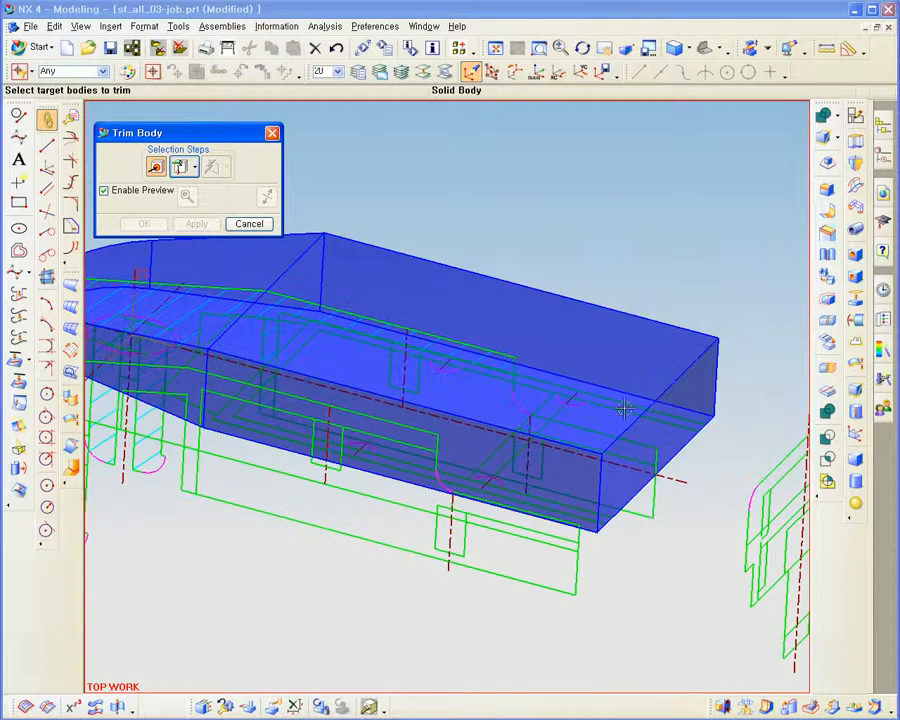
{"action": "middle_click_drag", "start_coordinate": [623, 408], "coordinate": [685, 456]}
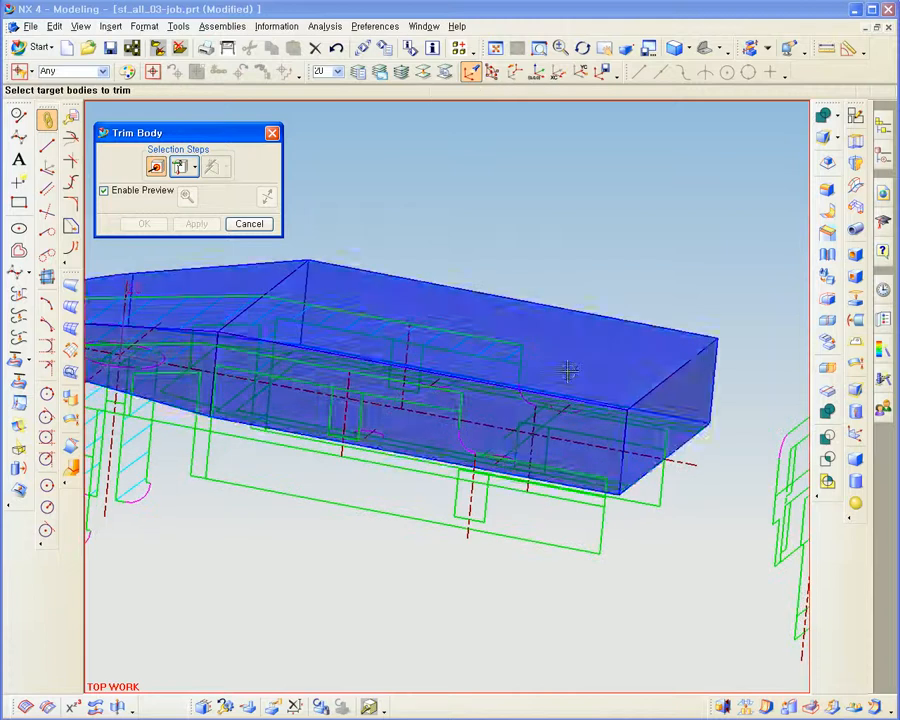
{"action": "mouse_move", "coordinate": [721, 404]}
{"action": "middle_mouse_down"}
{"action": "mouse_move", "coordinate": [729, 410]}
{"action": "mouse_move", "coordinate": [729, 382]}
{"action": "mouse_move", "coordinate": [707, 404]}
{"action": "mouse_move", "coordinate": [709, 391]}
{"action": "middle_mouse_up"}
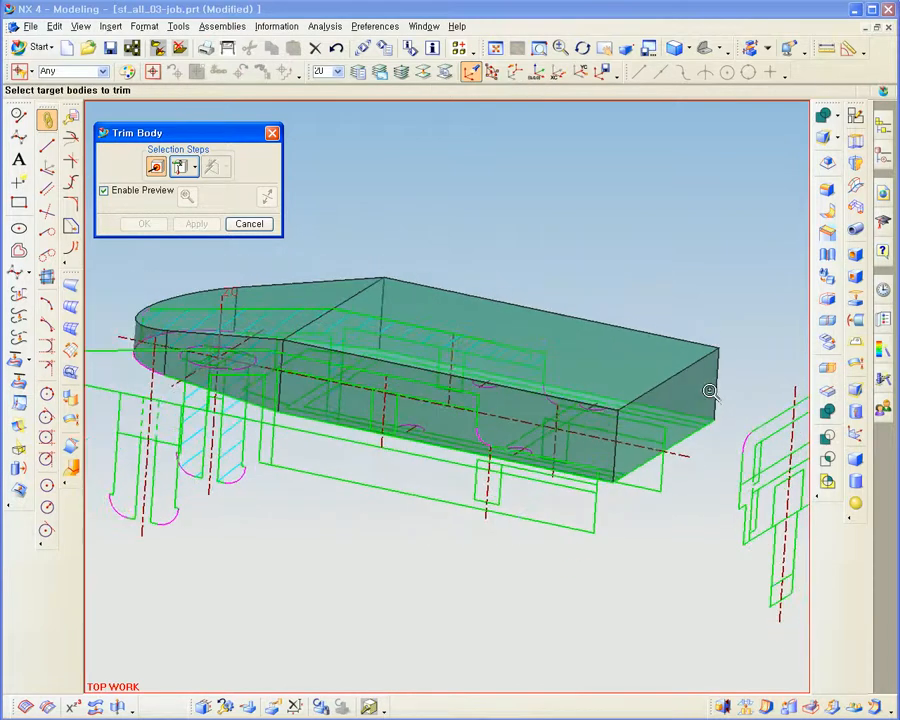
{"action": "left_click", "coordinate": [249, 223]}
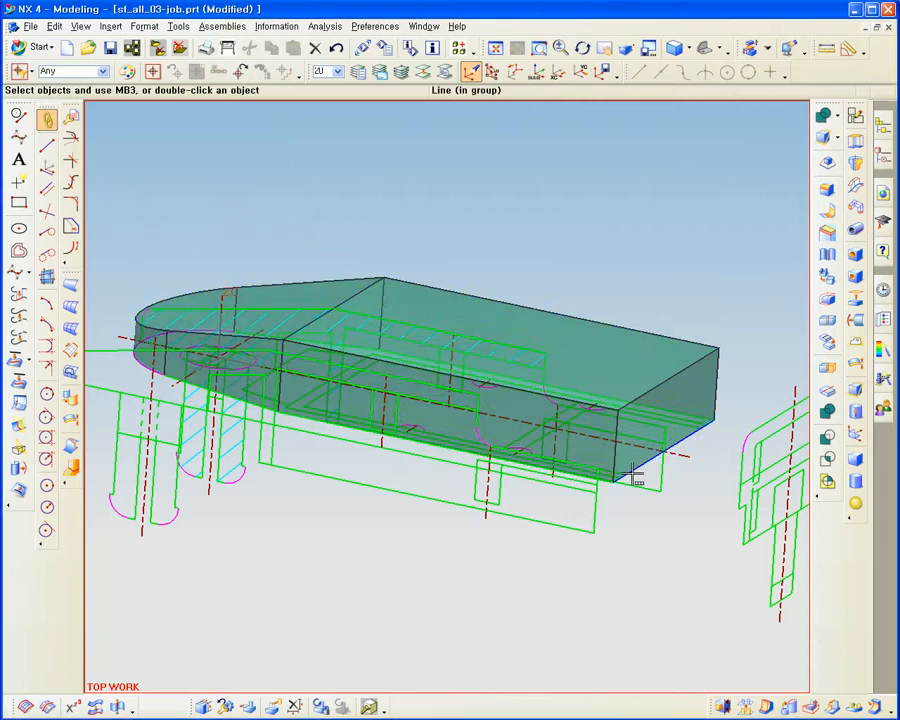
{"action": "middle_click_drag", "start_coordinate": [665, 474], "coordinate": [610, 476]}
{"action": "left_click", "coordinate": [856, 141]}
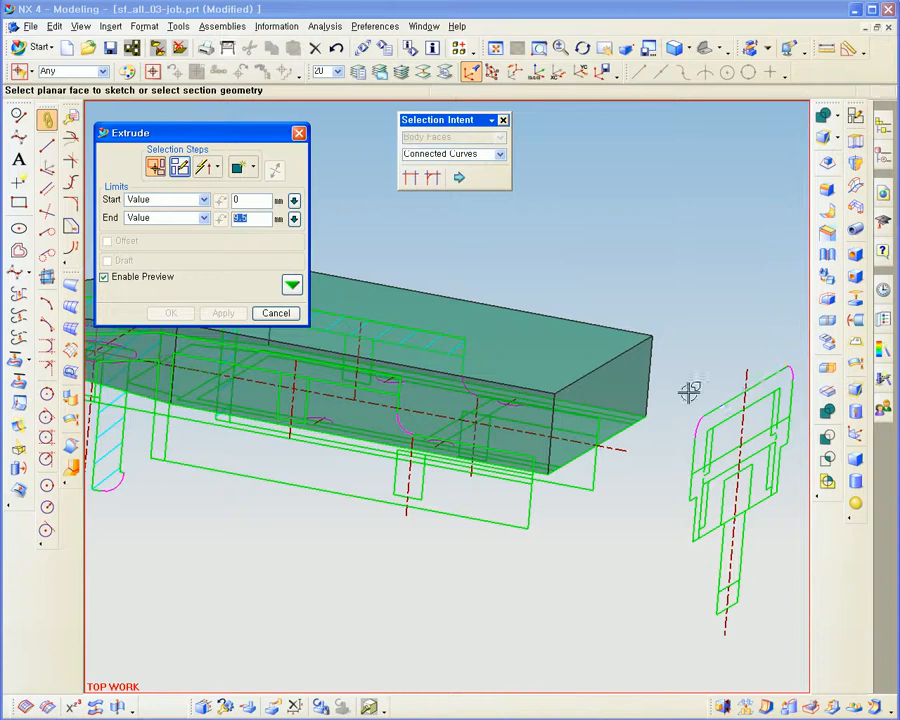
{"action": "middle_click_drag", "start_coordinate": [689, 388], "coordinate": [665, 430]}
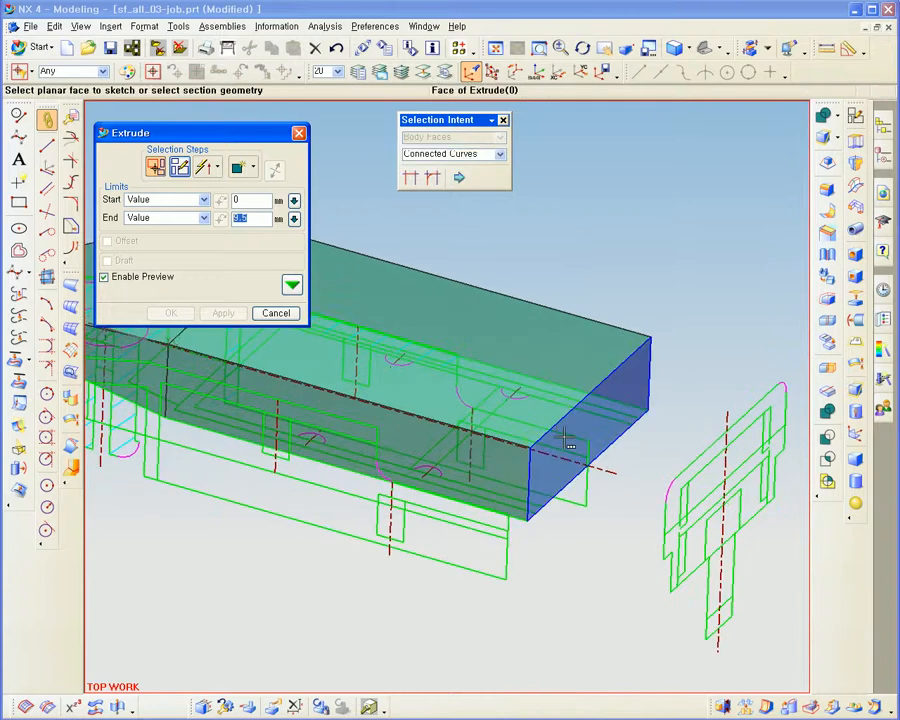
{"action": "middle_click_drag", "start_coordinate": [478, 500], "coordinate": [458, 530]}
{"action": "left_click", "coordinate": [442, 541]}
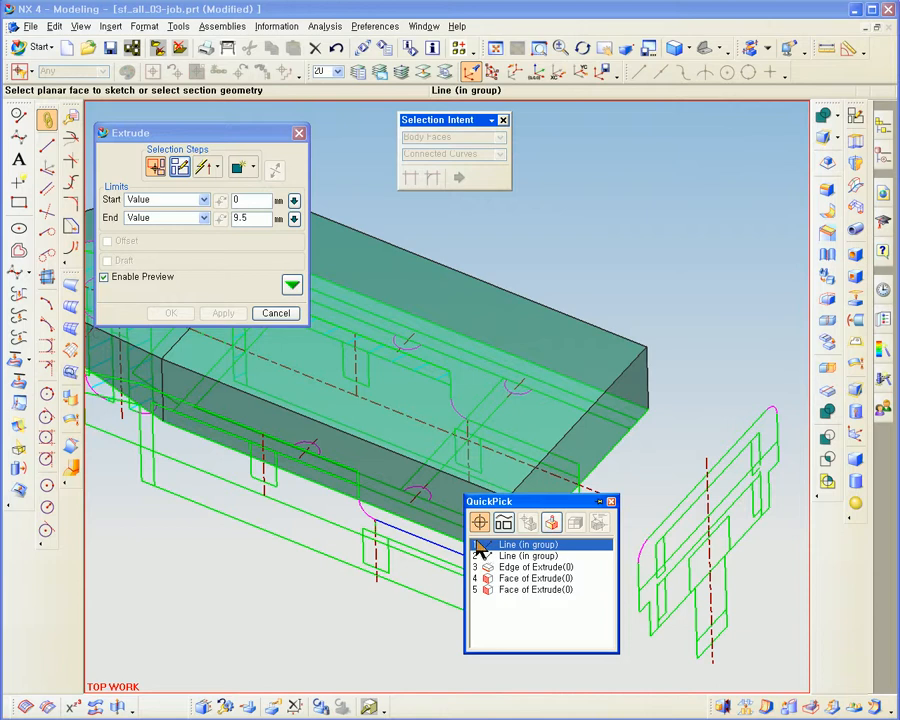
{"action": "left_click", "coordinate": [478, 545]}
{"action": "middle_click", "coordinate": [372, 516]}
- Move the two step-corner arcs of the side profile and the hatched section to layer 5, category ETC_BLEND
{"action": "scroll", "coordinate": [430, 562], "scroll_direction": "up", "scroll_amount": 5}
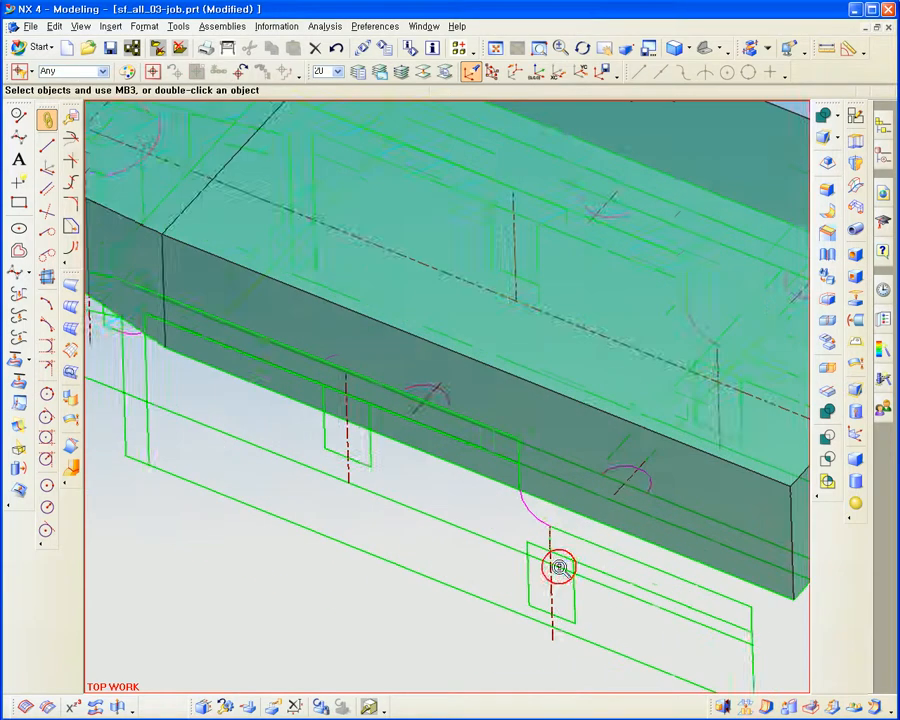
{"action": "scroll", "coordinate": [558, 567], "scroll_direction": "up", "scroll_amount": 2}
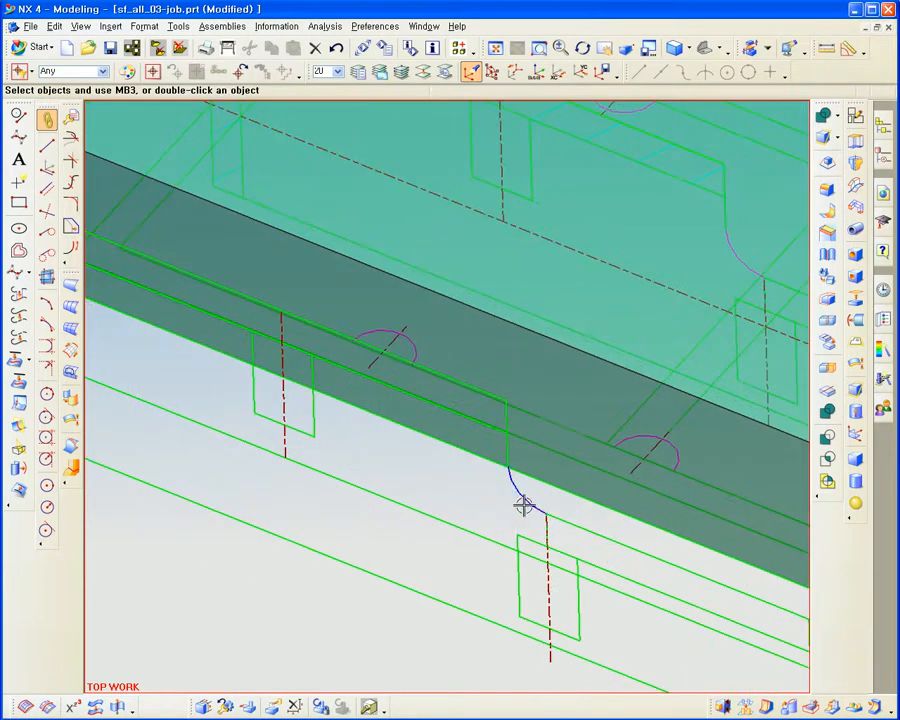
{"action": "scroll", "coordinate": [524, 506], "scroll_direction": "down", "scroll_amount": 2}
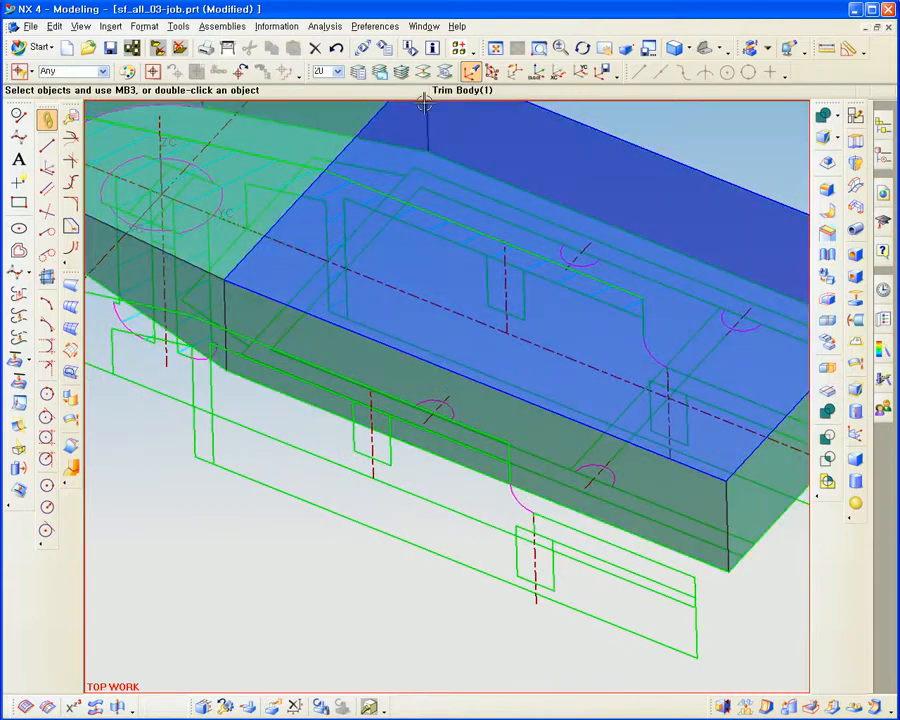
{"action": "left_click", "coordinate": [423, 73]}
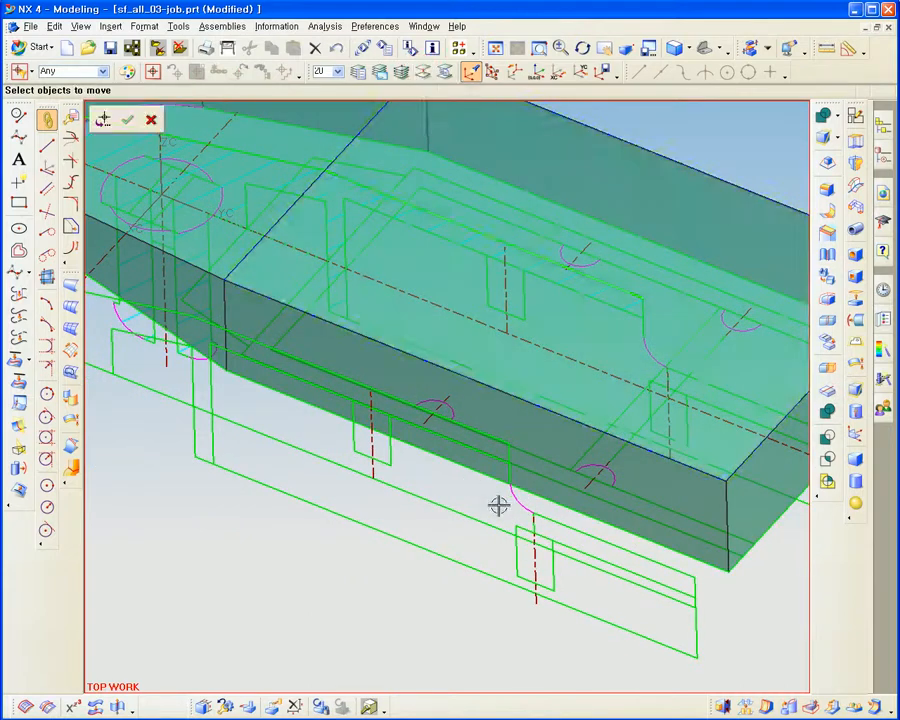
{"action": "left_click", "coordinate": [616, 406]}
{"action": "left_click", "coordinate": [651, 351]}
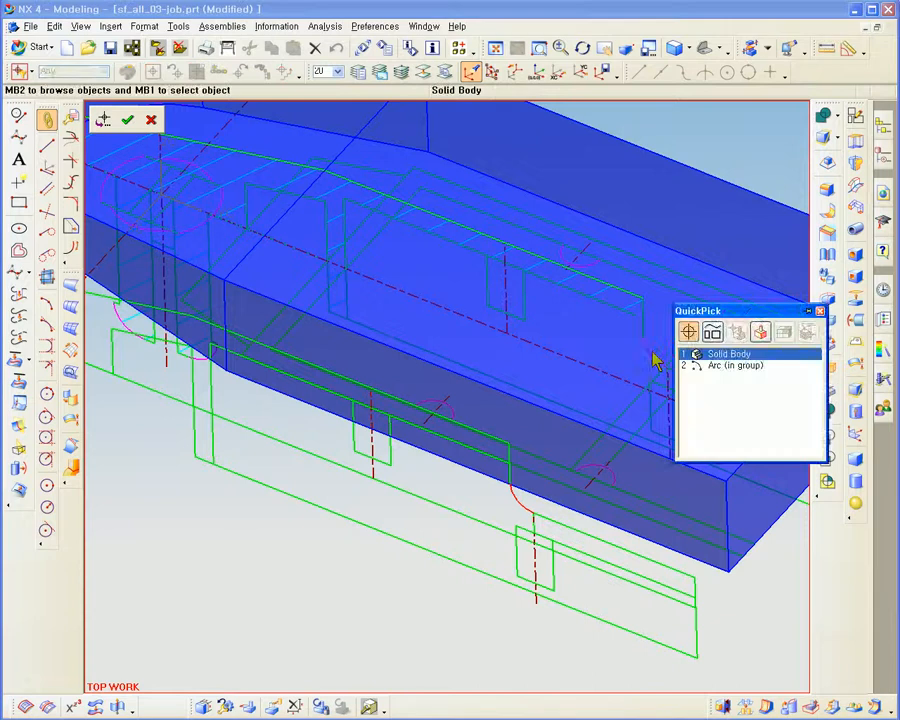
{"action": "left_click", "coordinate": [691, 364]}
{"action": "middle_click", "coordinate": [514, 335]}
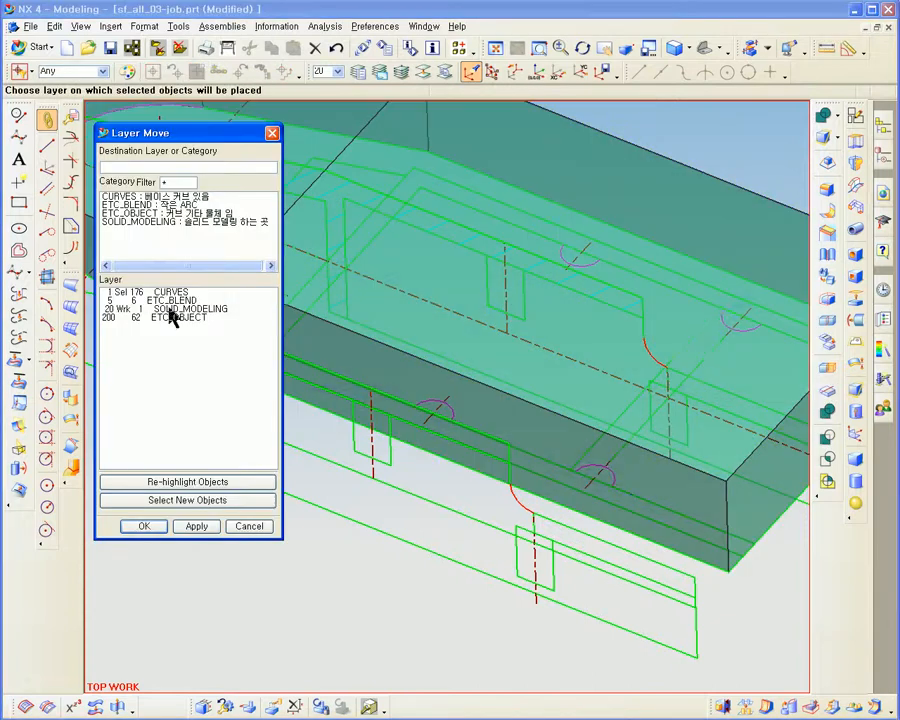
{"action": "left_click", "coordinate": [166, 302]}
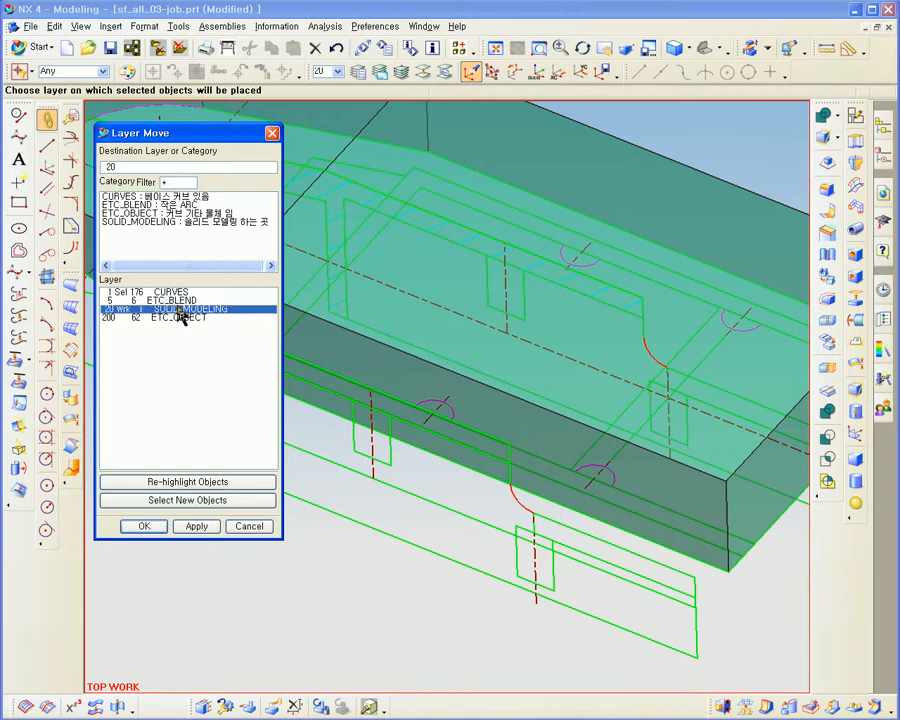
{"action": "left_click", "coordinate": [171, 205]}
{"action": "middle_click", "coordinate": [328, 392]}
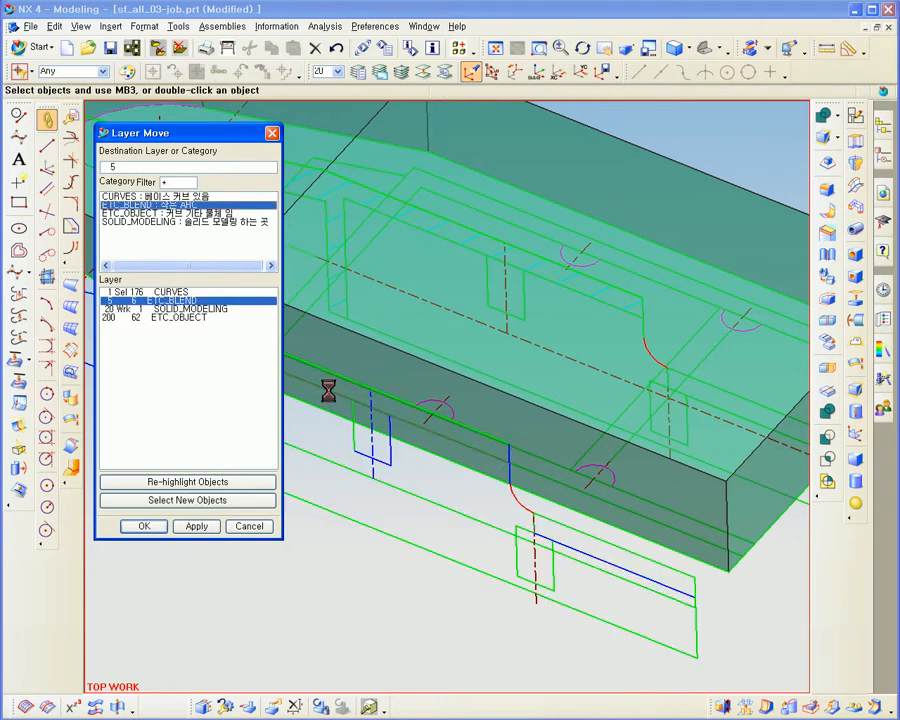
- Isolate the side profile's vertical step line and its lower ledge line by blanking both and reversing the blanked display, with Trim Corner active
{"action": "mouse_move", "coordinate": [472, 398]}
{"action": "middle_mouse_down"}
{"action": "mouse_move", "coordinate": [474, 390]}
{"action": "mouse_move", "coordinate": [476, 398]}
{"action": "middle_mouse_up"}
{"action": "scroll", "coordinate": [525, 507], "scroll_direction": "up", "scroll_amount": 3}
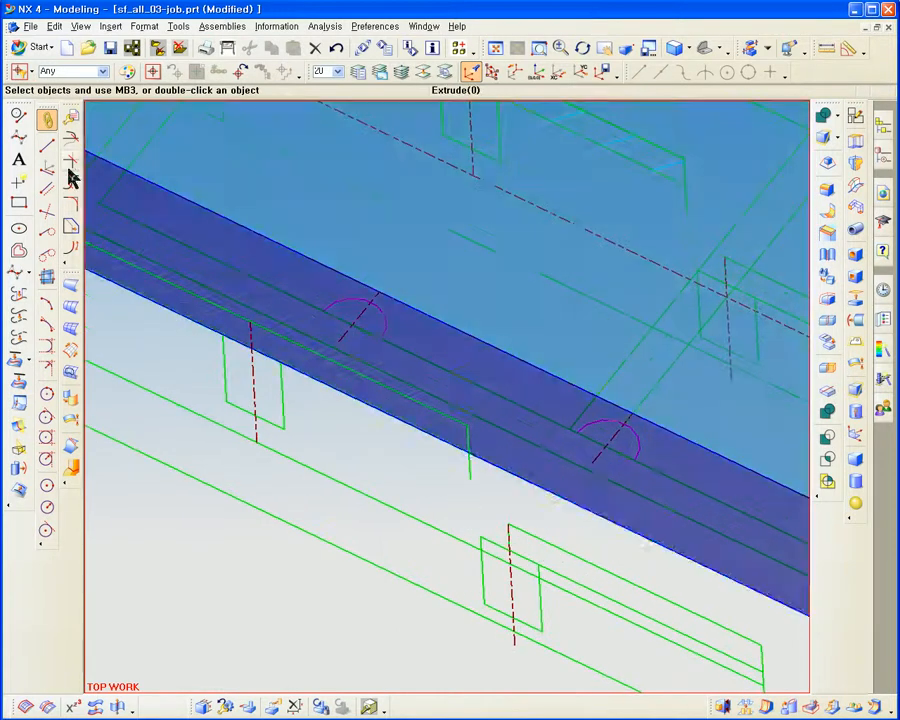
{"action": "left_click", "coordinate": [71, 176]}
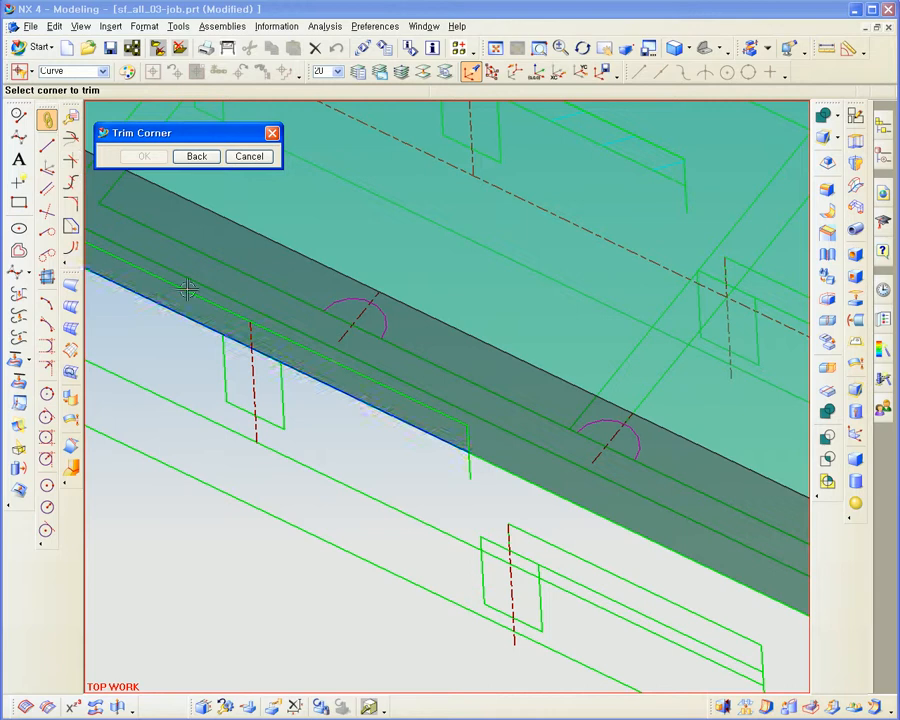
{"action": "key", "text": "ctrl+b"}
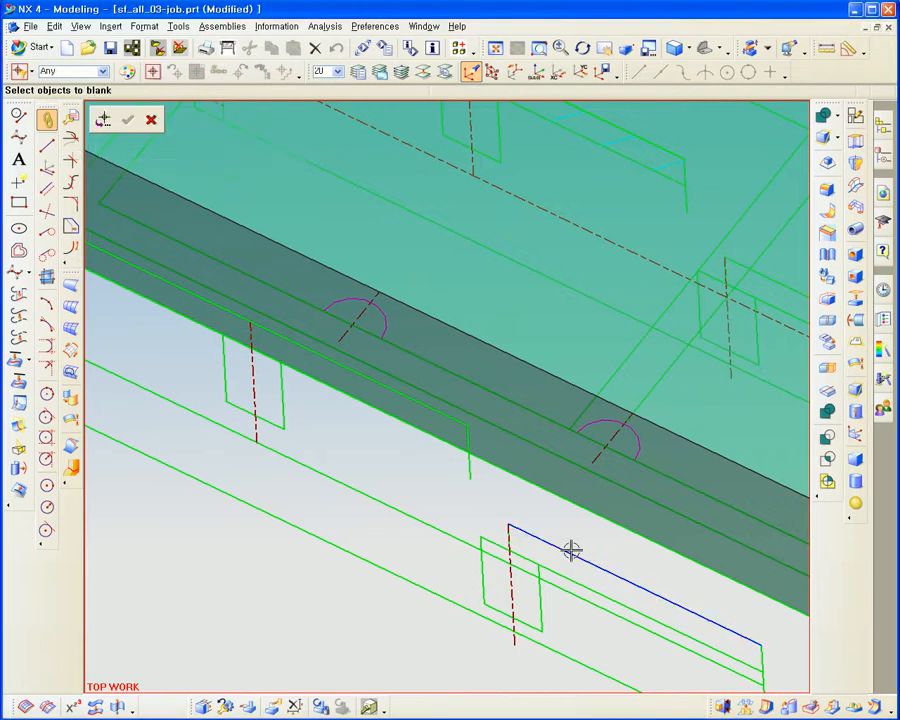
{"action": "left_click", "coordinate": [573, 551]}
{"action": "left_click", "coordinate": [472, 474]}
{"action": "middle_click", "coordinate": [467, 503]}
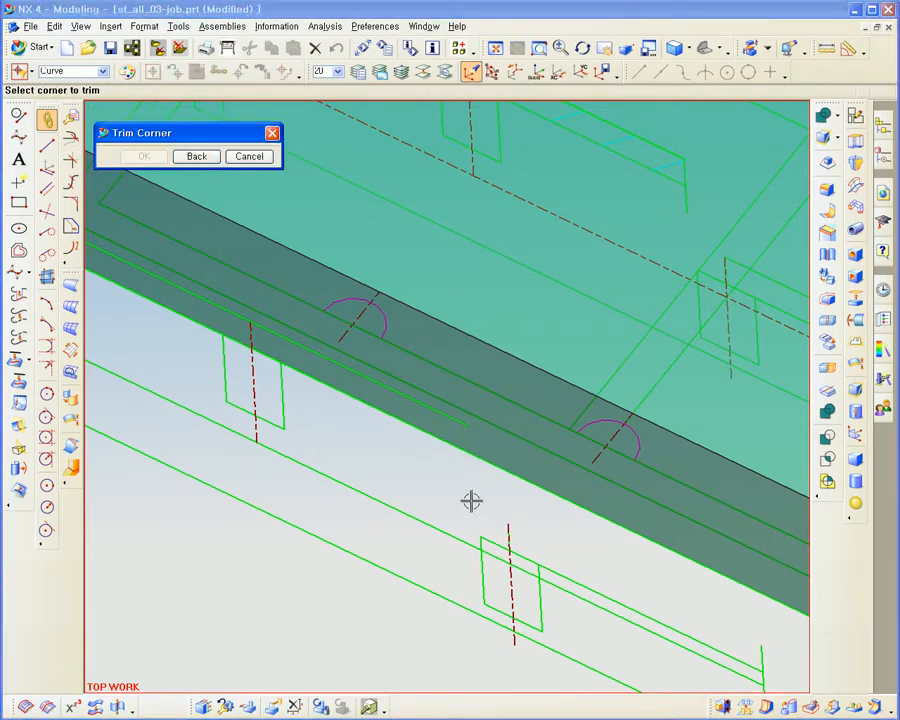
{"action": "key", "text": "ctrl+shift+b"}
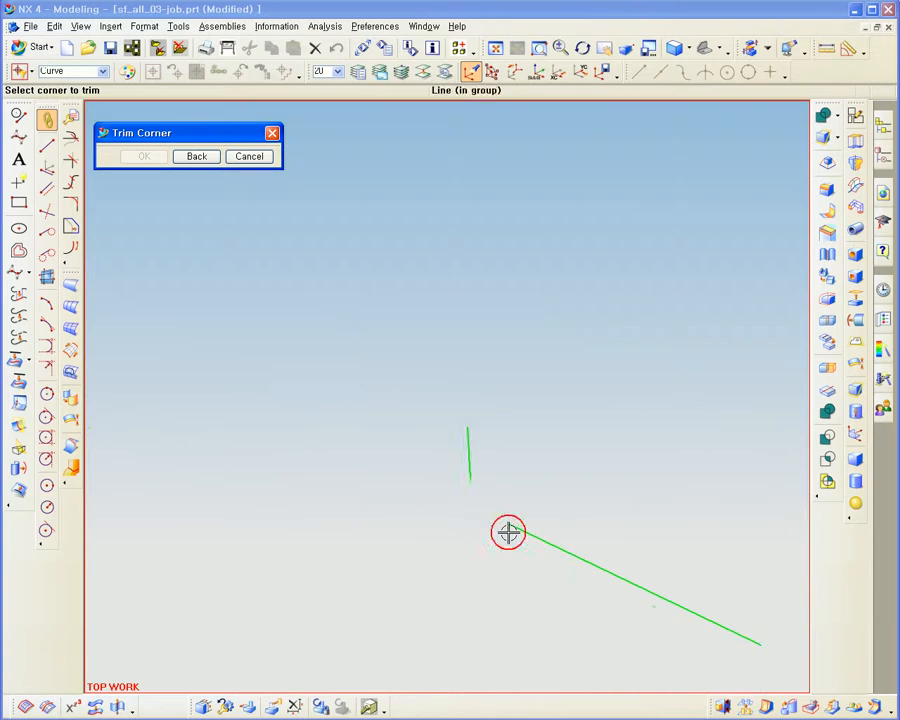
{"action": "scroll", "coordinate": [463, 456], "scroll_direction": "down", "scroll_amount": 3}
{"action": "scroll", "coordinate": [486, 531], "scroll_direction": "up", "scroll_amount": 1}
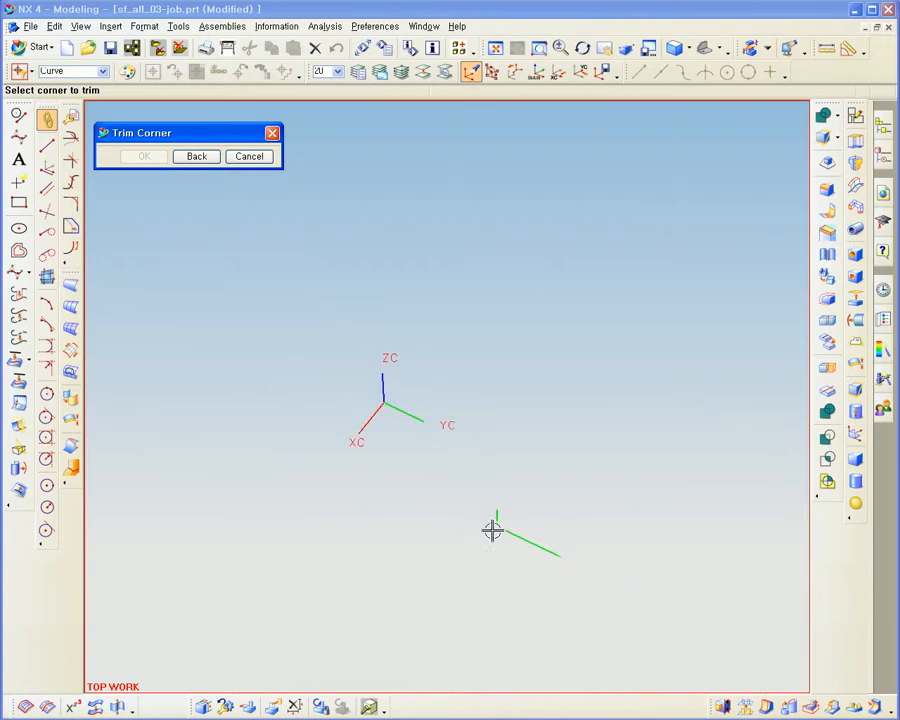
- Join the isolated vertical and ledge lines into a sharp corner with Trim Corner
{"action": "left_click", "coordinate": [492, 528]}
{"action": "left_click", "coordinate": [545, 531]}
{"action": "scroll", "coordinate": [506, 522], "scroll_direction": "up", "scroll_amount": 2}
{"action": "middle_click", "coordinate": [526, 610]}
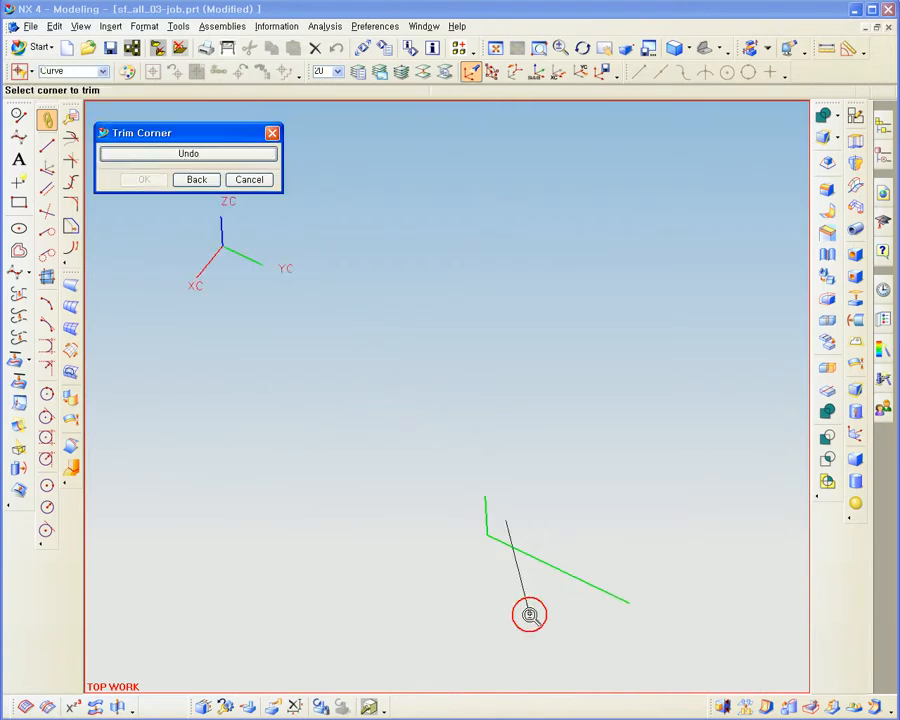
- Blank the two cornered lines and reverse the blanked display to restore the full model and wireframe
{"action": "key", "text": "ctrl+b"}
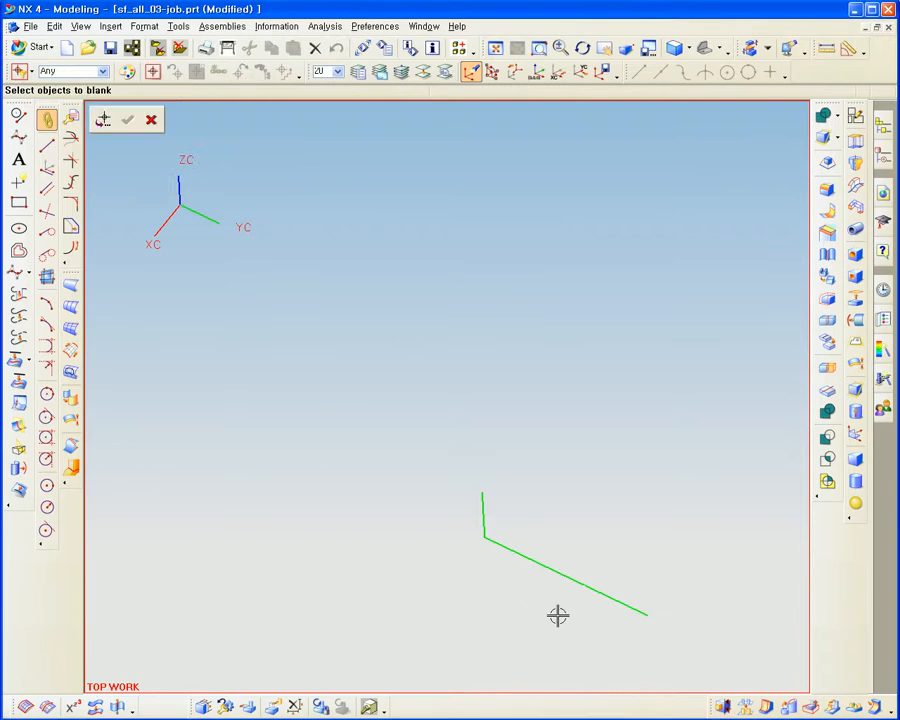
{"action": "left_click_drag", "start_coordinate": [448, 484], "coordinate": [695, 647]}
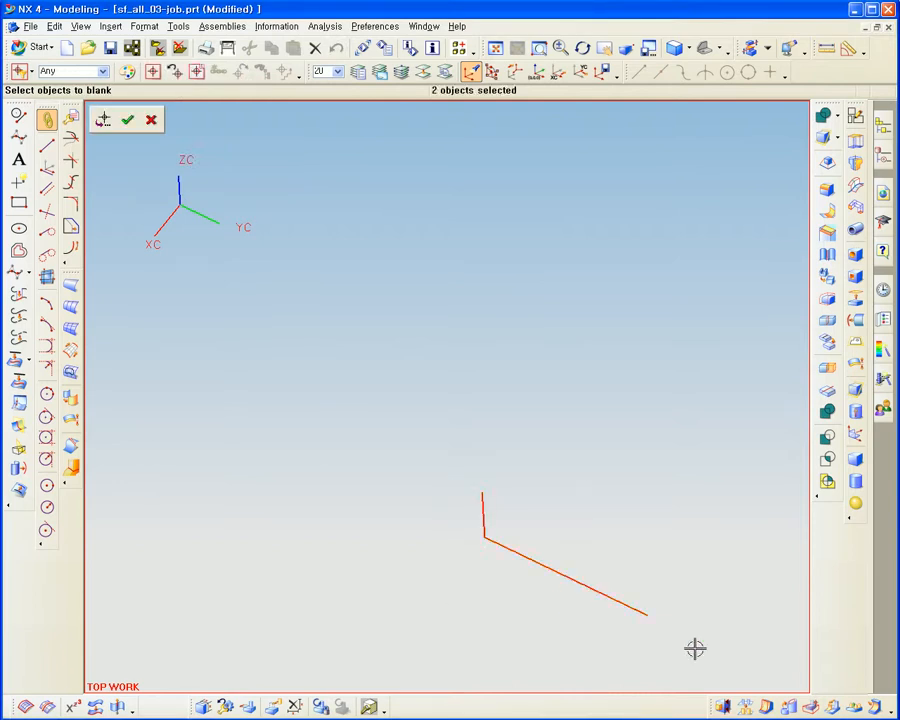
{"action": "middle_click", "coordinate": [517, 583]}
{"action": "key", "text": "ctrl+shift+b"}
{"action": "scroll", "coordinate": [518, 572], "scroll_direction": "up", "scroll_amount": 1}
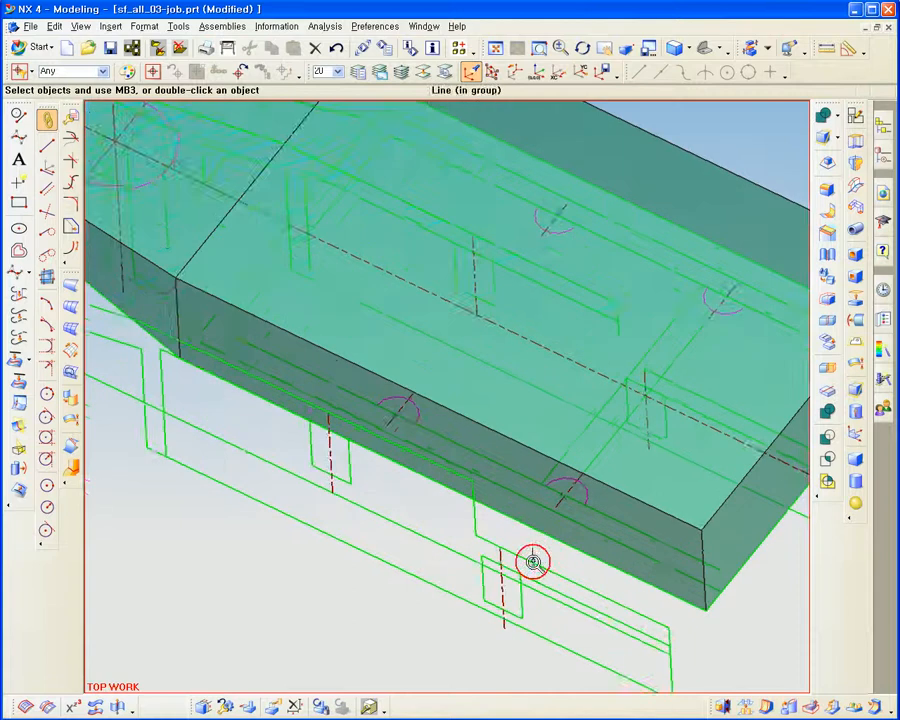
{"action": "scroll", "coordinate": [532, 560], "scroll_direction": "down", "scroll_amount": 1}
{"action": "middle_click_drag", "start_coordinate": [532, 560], "coordinate": [510, 512]}
{"action": "scroll", "coordinate": [526, 526], "scroll_direction": "down", "scroll_amount": 1}
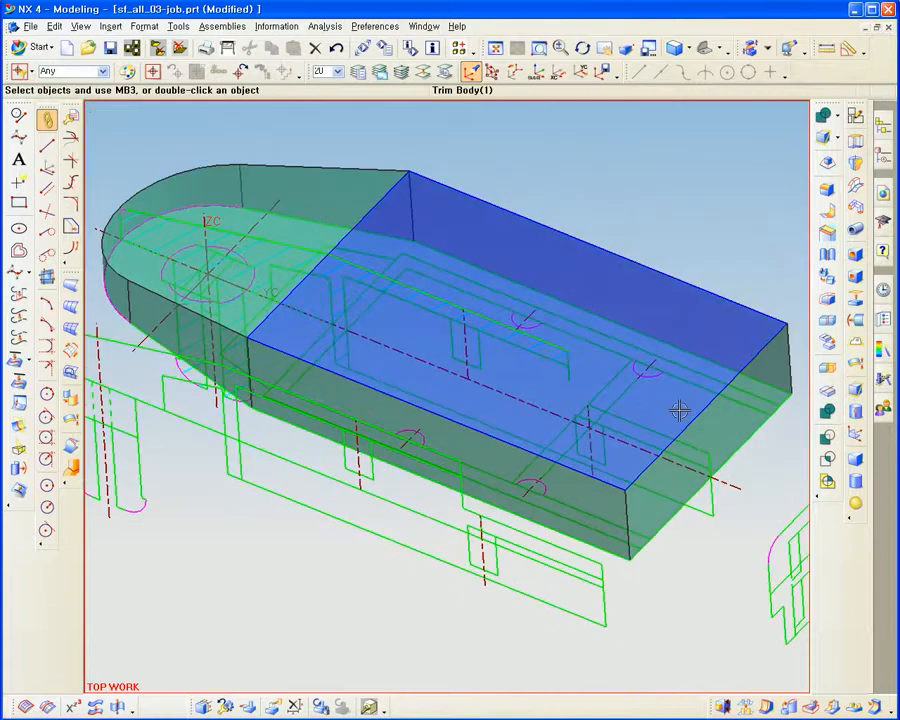
{"action": "middle_click_drag", "start_coordinate": [679, 411], "coordinate": [720, 328]}
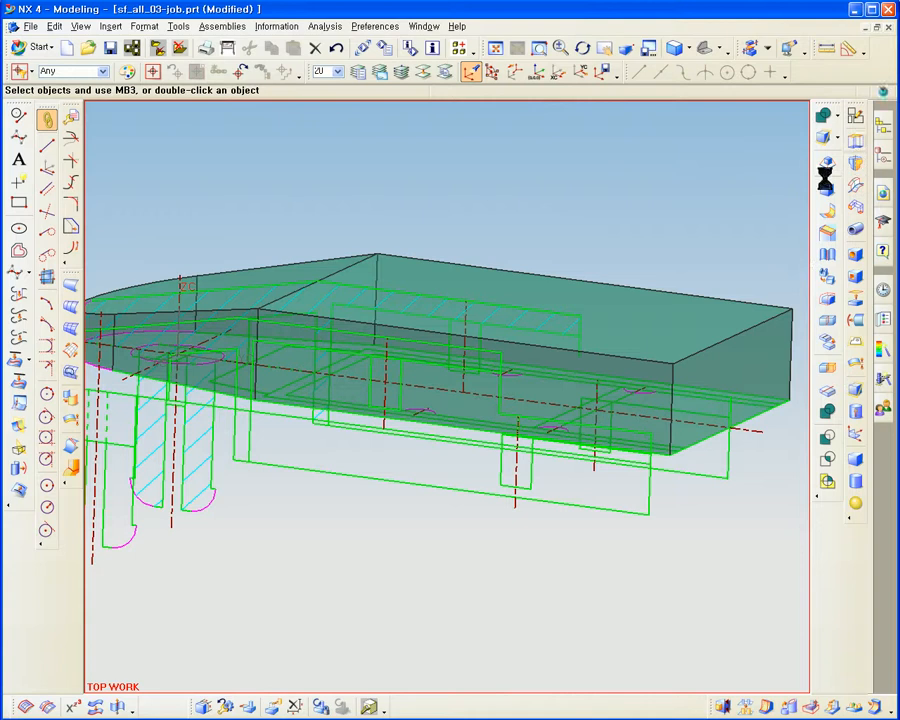
{"action": "left_click", "coordinate": [580, 422]}
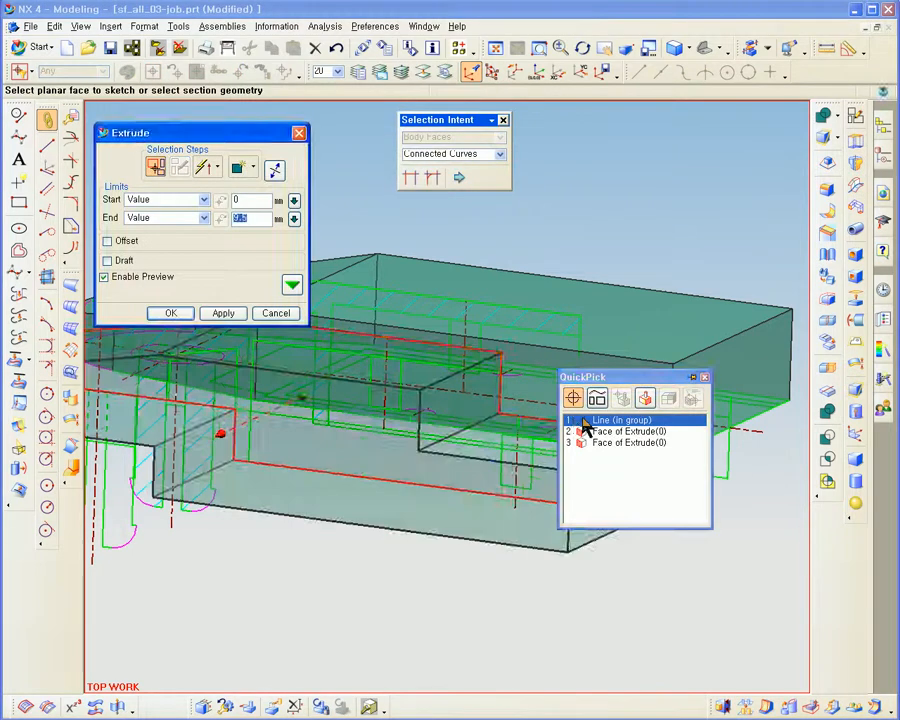
{"action": "left_click", "coordinate": [585, 422]}
{"action": "middle_click_drag", "start_coordinate": [585, 422], "coordinate": [470, 275]}
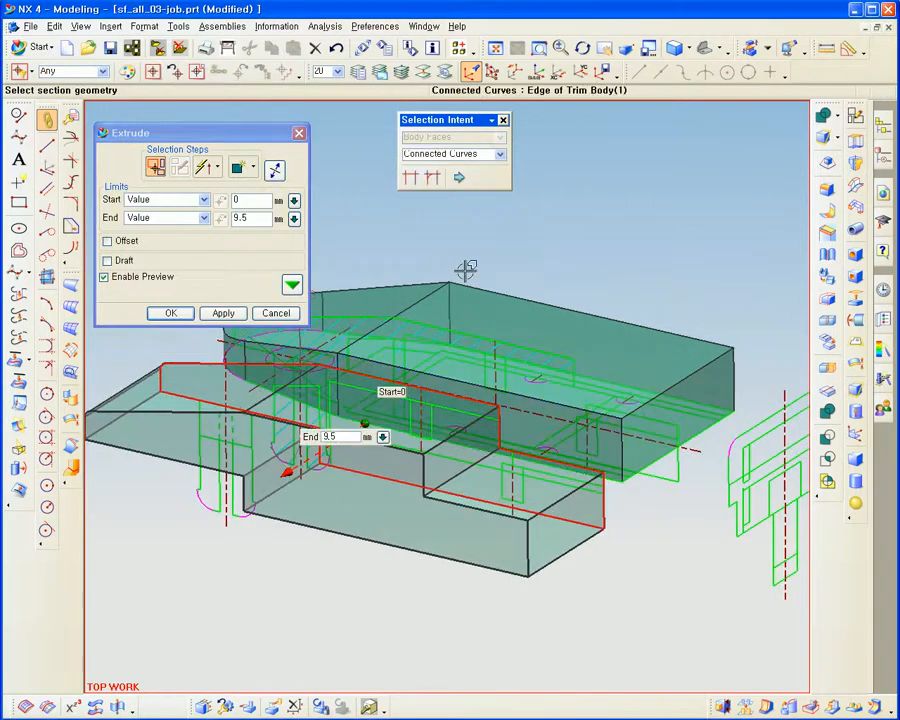
{"action": "left_click", "coordinate": [499, 154]}
{"action": "left_click", "coordinate": [492, 166]}
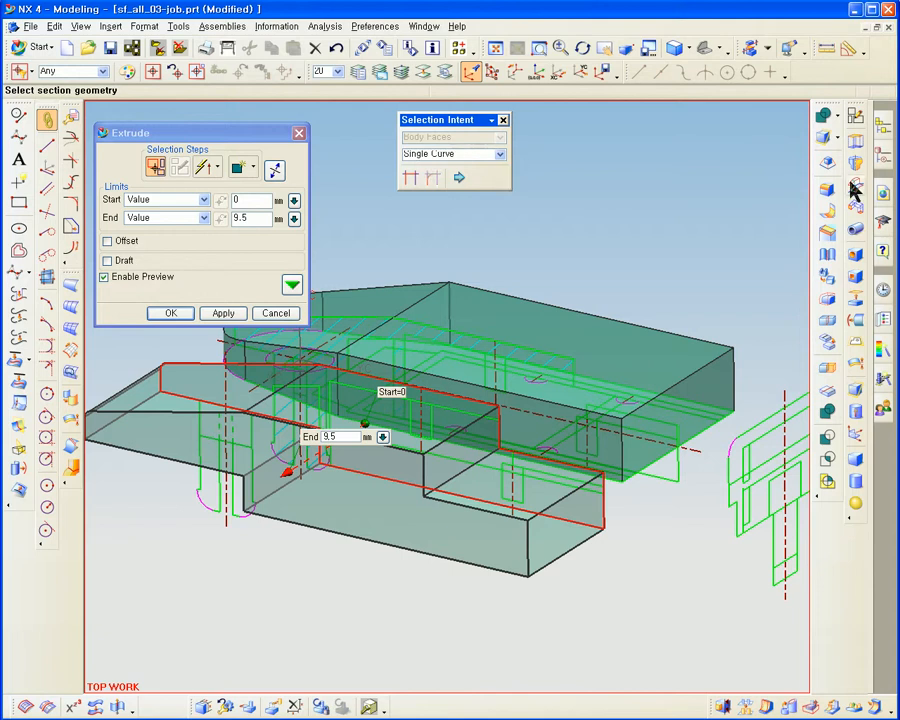
{"action": "left_click", "coordinate": [858, 142]}
{"action": "left_click", "coordinate": [523, 455]}
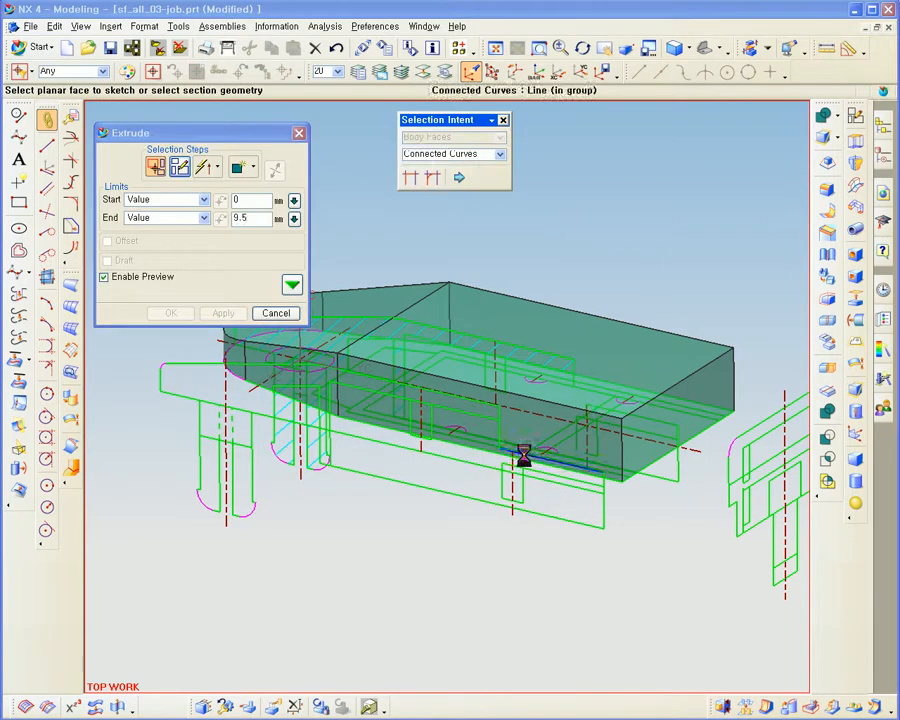
{"action": "left_click", "coordinate": [590, 455]}
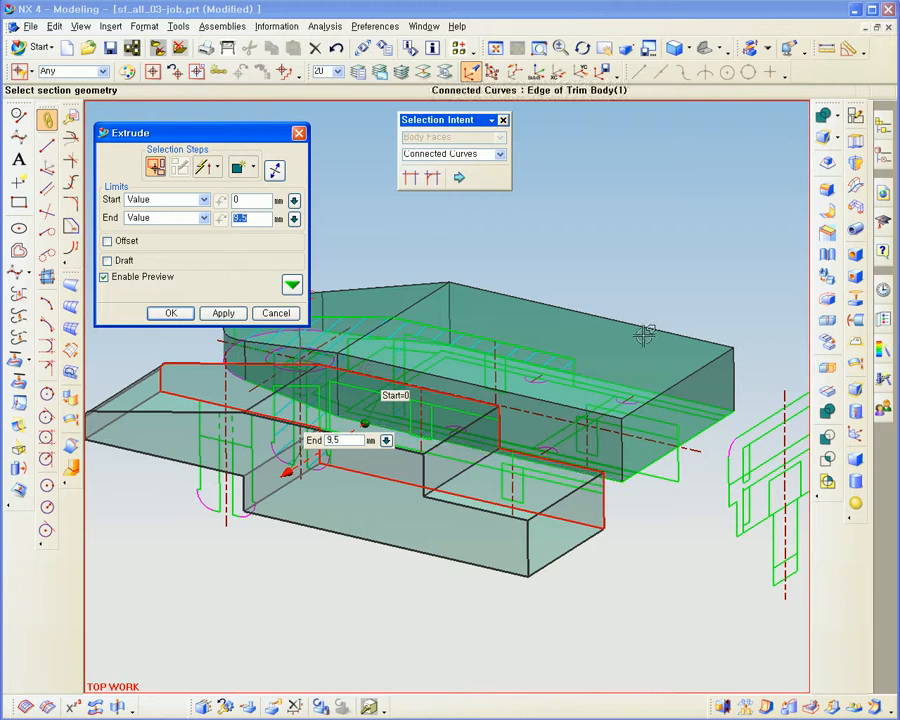
- Start an extrusion using only the side profile's lower ledge line as the section, with the selection intent set to Single Curve
{"action": "left_click", "coordinate": [857, 141]}
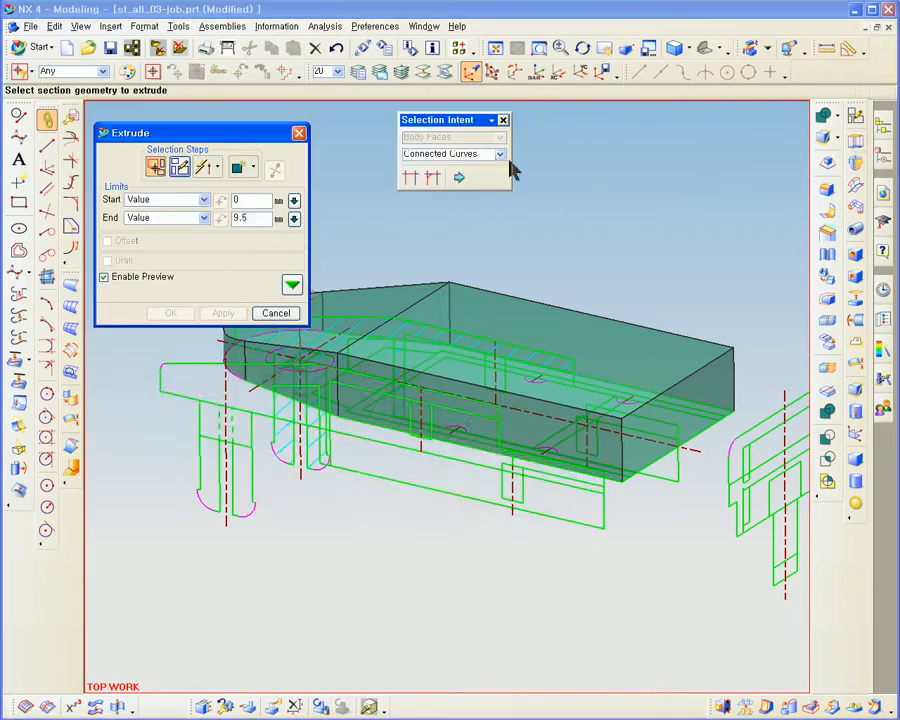
{"action": "left_click", "coordinate": [498, 155]}
{"action": "left_click", "coordinate": [484, 167]}
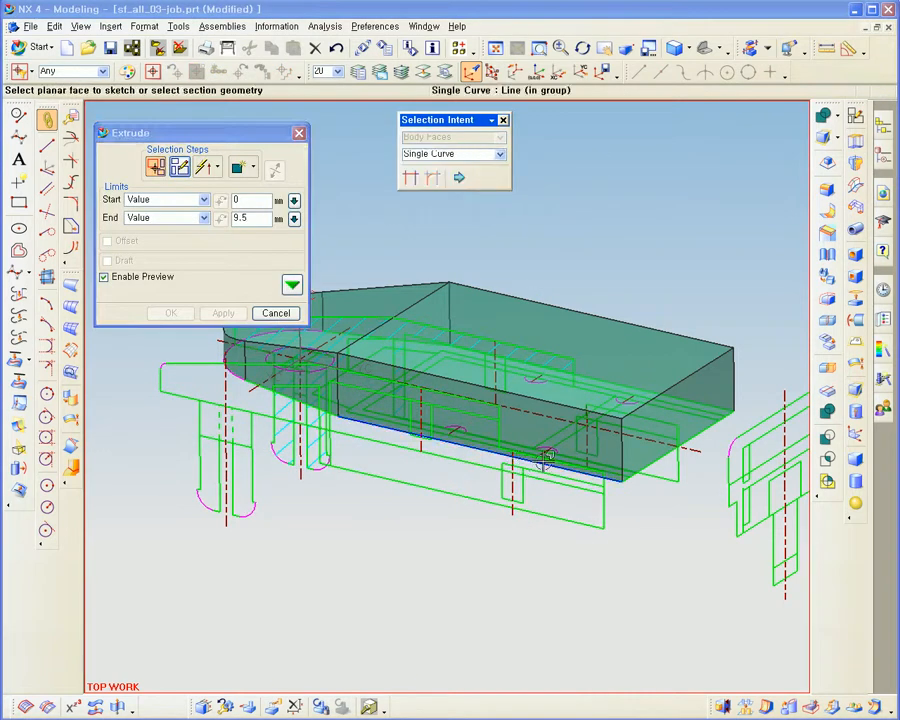
{"action": "left_click", "coordinate": [545, 457]}
{"action": "left_click", "coordinate": [575, 457]}
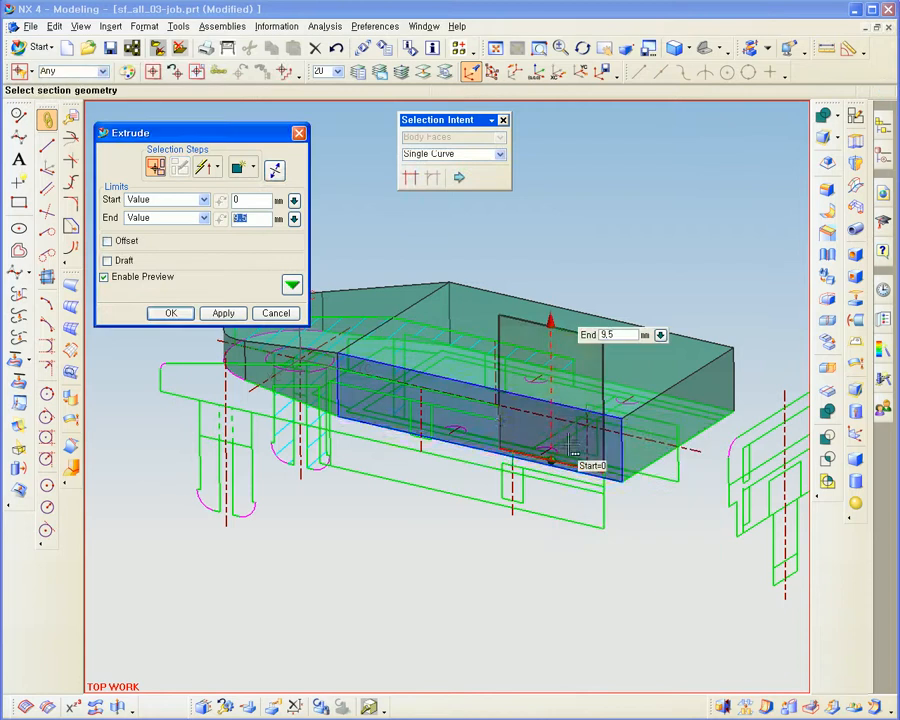
- Direct the ledge line's extrusion along -XC and extend its end to 24 mm, across the full width of the body
{"action": "middle_click_drag", "start_coordinate": [466, 410], "coordinate": [528, 368]}
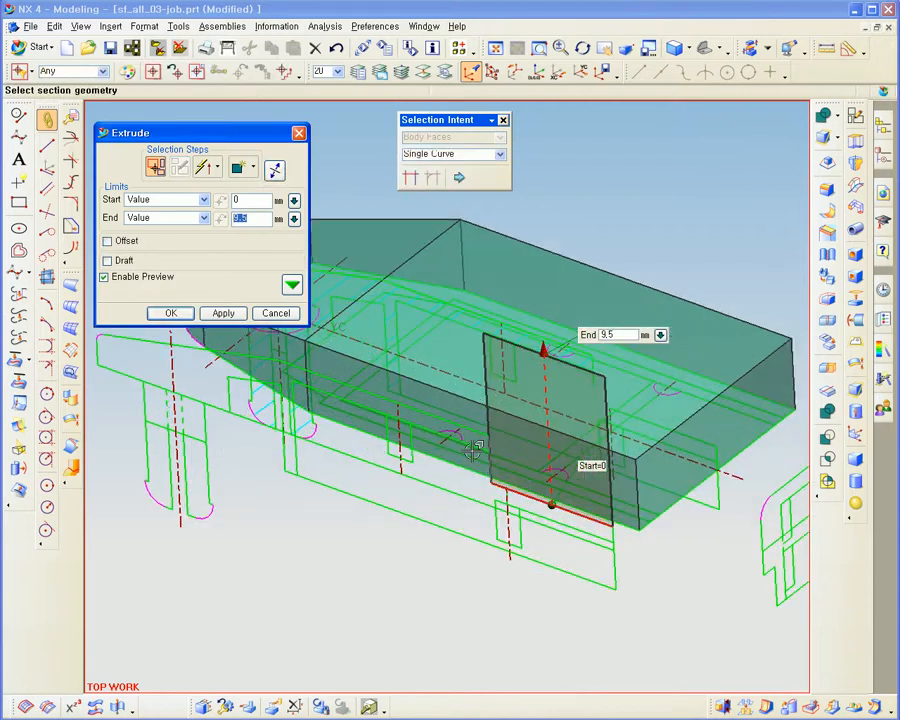
{"action": "right_click", "coordinate": [543, 352]}
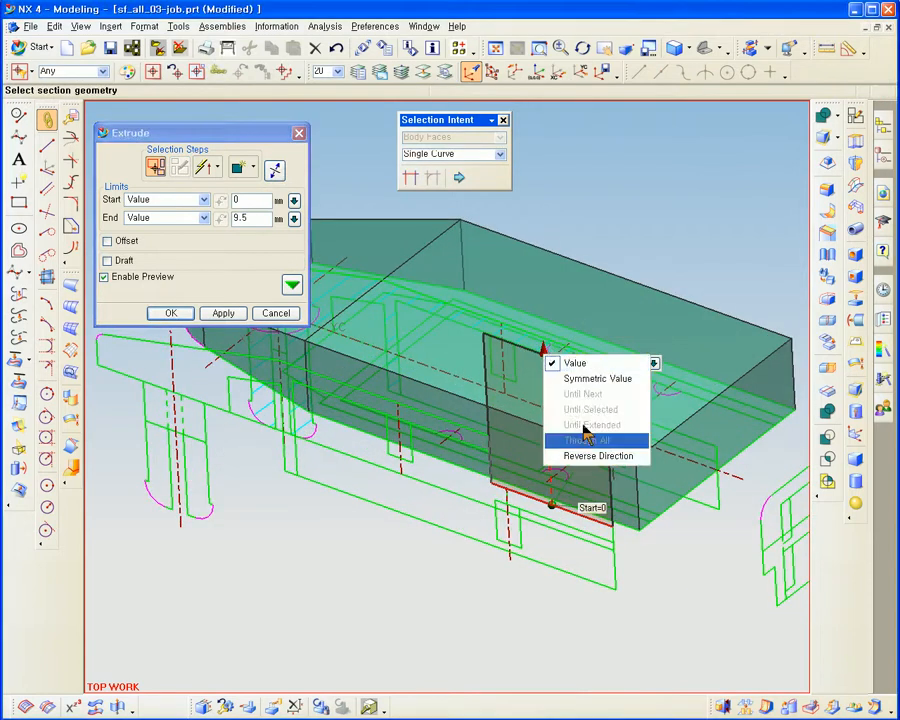
{"action": "left_click", "coordinate": [241, 261]}
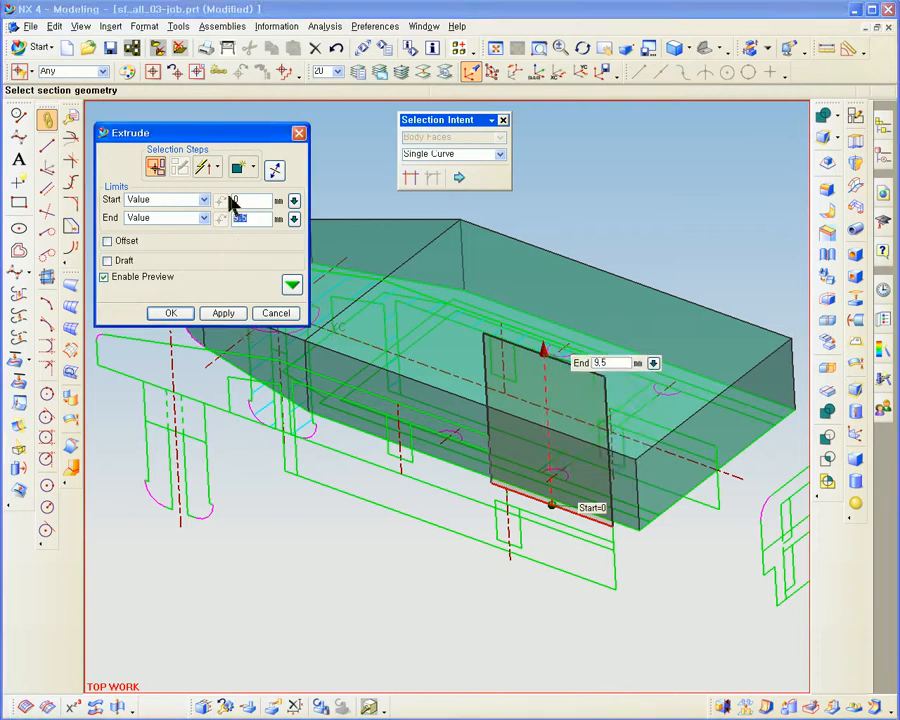
{"action": "left_click", "coordinate": [219, 168]}
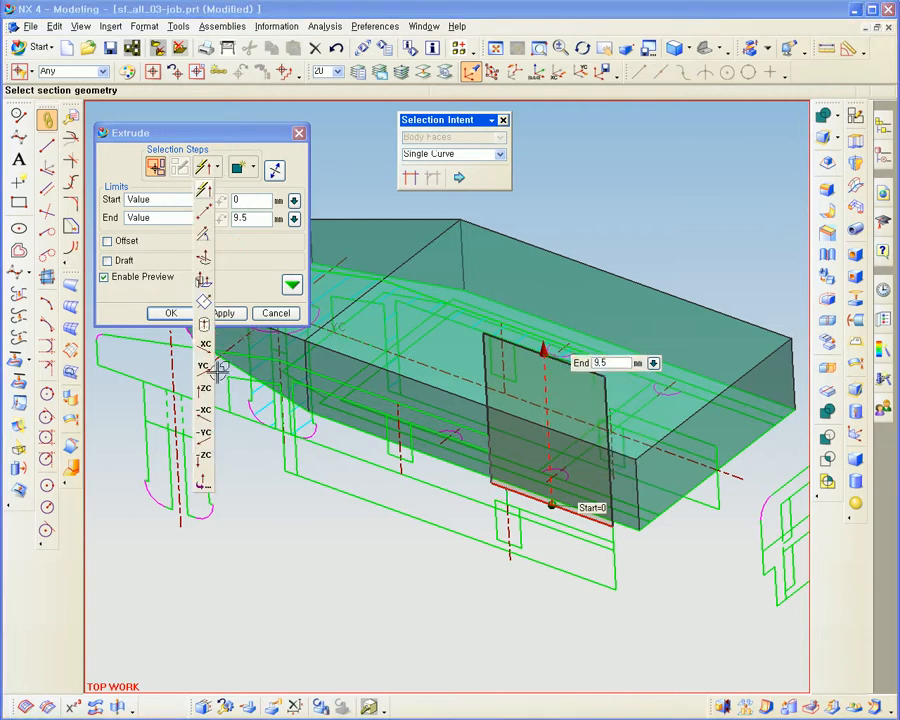
{"action": "left_click", "coordinate": [204, 414]}
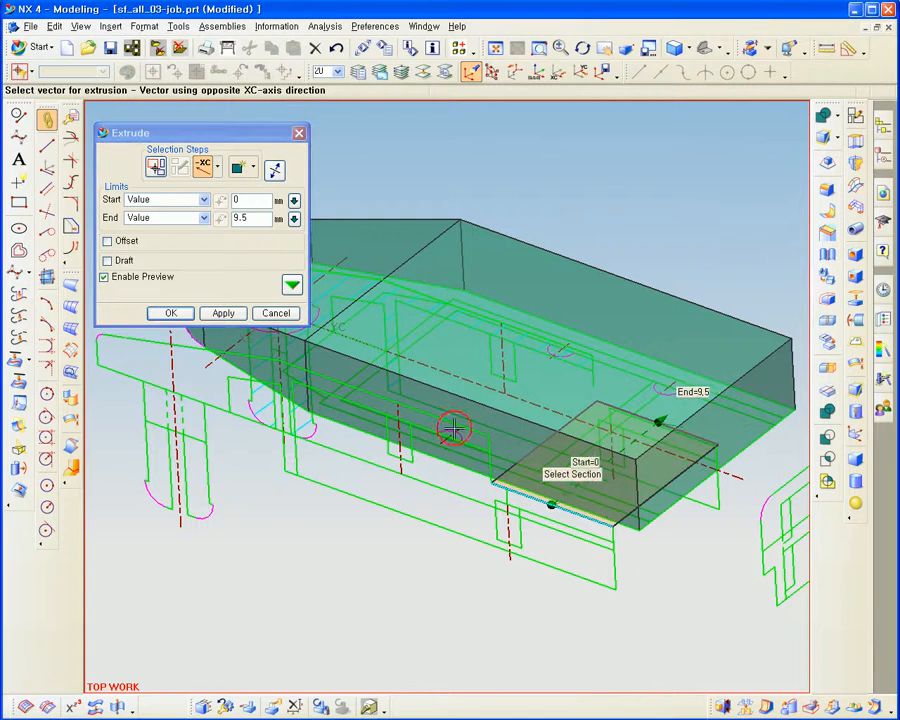
{"action": "scroll", "coordinate": [452, 424], "scroll_direction": "down", "scroll_amount": 3}
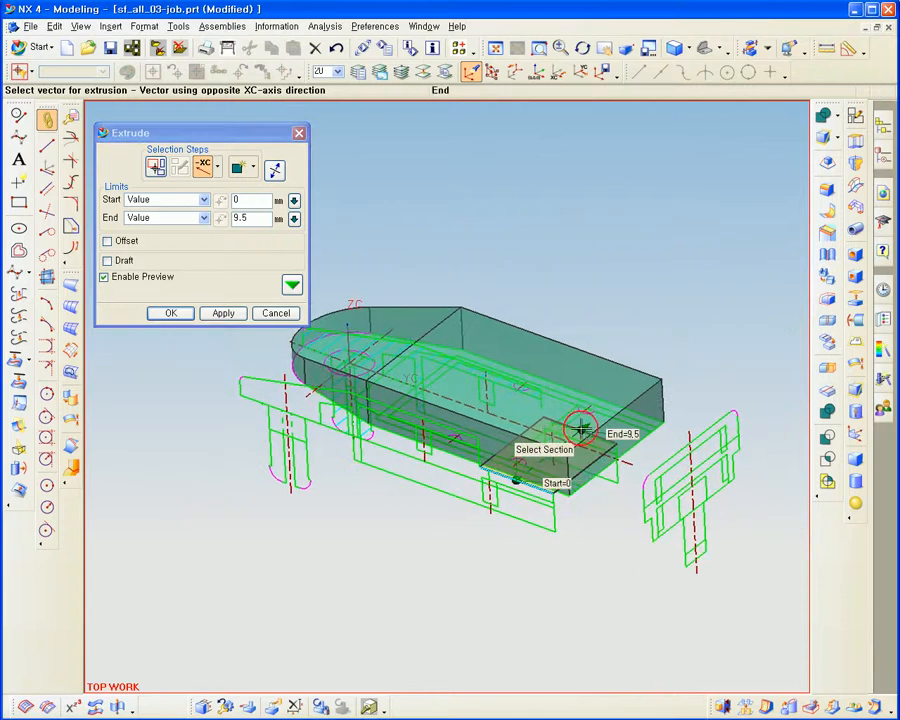
{"action": "left_click_drag", "start_coordinate": [580, 428], "coordinate": [668, 338]}
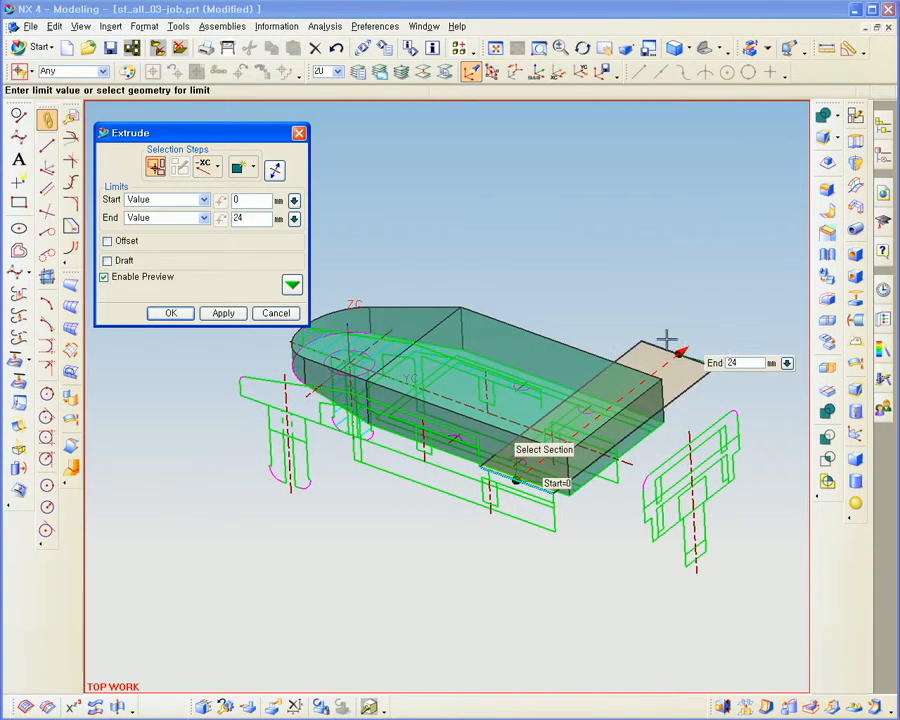
- Add a two-sided offset that thickens the extruded ledge upward well past the body's top face, and create the block
{"action": "left_click", "coordinate": [120, 242]}
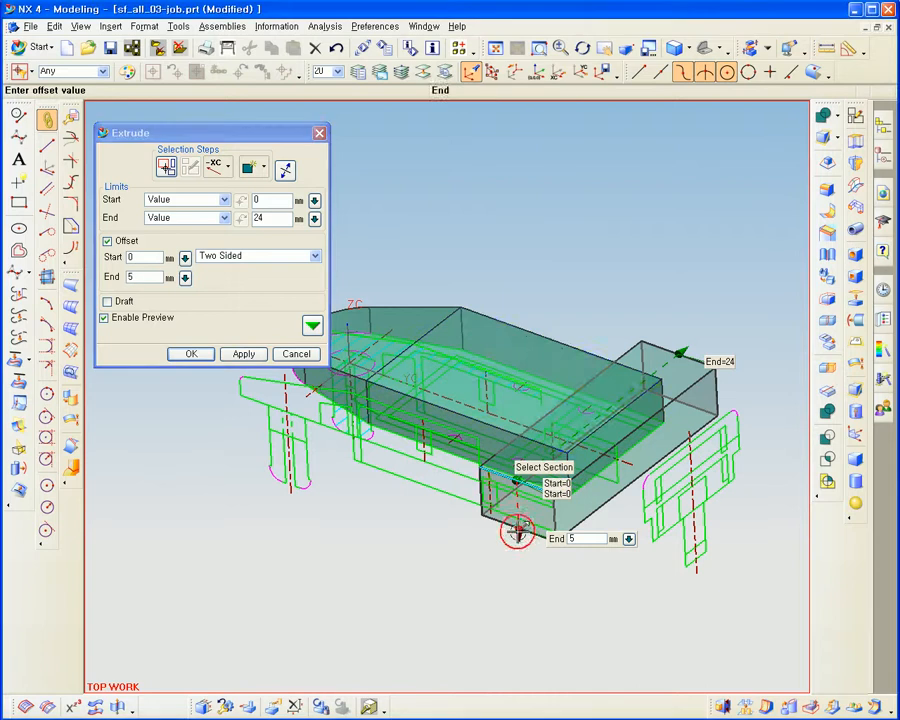
{"action": "left_click_drag", "start_coordinate": [517, 533], "coordinate": [506, 340]}
{"action": "middle_click_drag", "start_coordinate": [566, 544], "coordinate": [607, 509]}
{"action": "middle_click", "coordinate": [617, 510]}
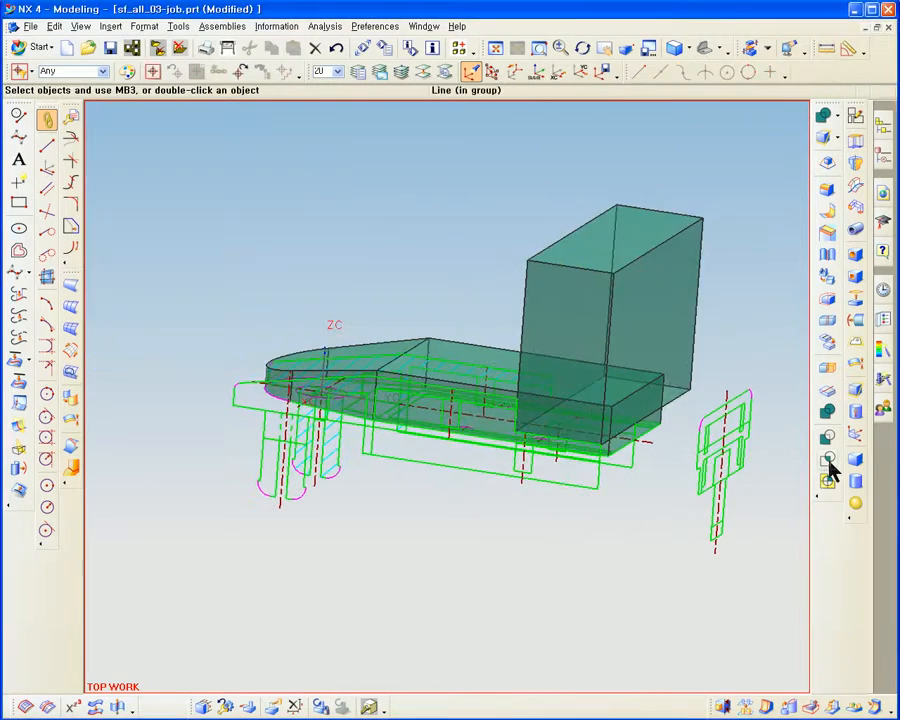
- Subtract the tall block from the main body to cut the step at its rear end
{"action": "left_click", "coordinate": [829, 461]}
{"action": "left_click", "coordinate": [826, 446]}
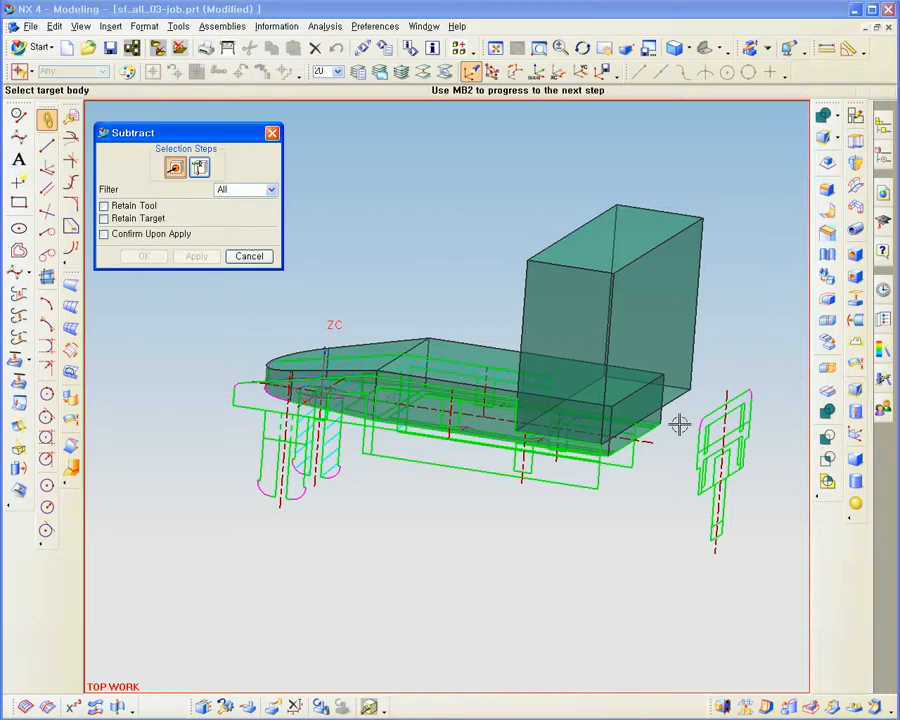
{"action": "middle_click_drag", "start_coordinate": [679, 425], "coordinate": [669, 458]}
{"action": "left_click", "coordinate": [648, 428]}
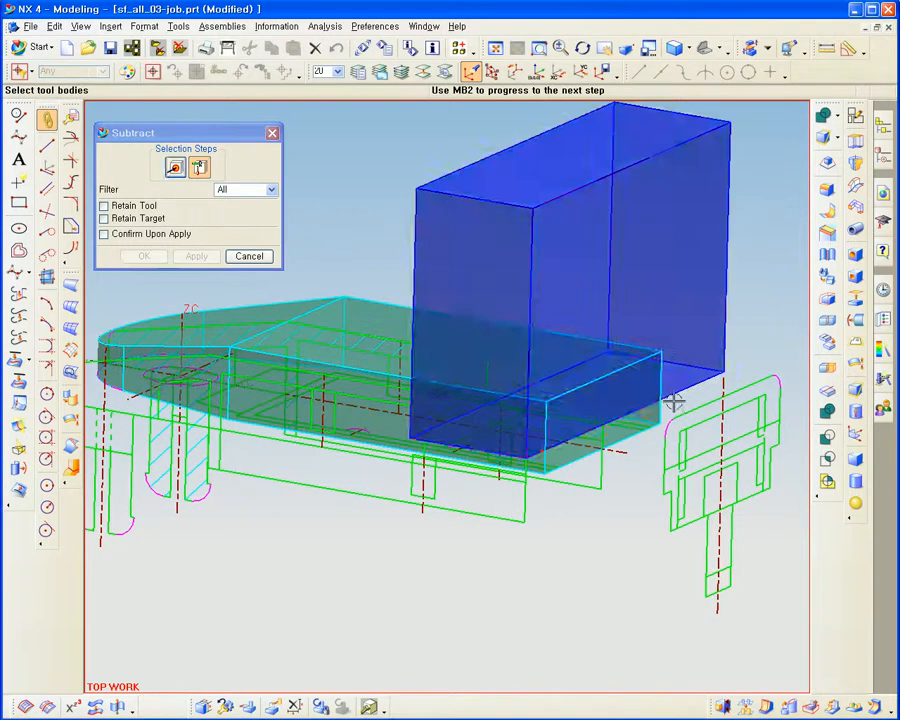
{"action": "left_click", "coordinate": [679, 350]}
{"action": "middle_click", "coordinate": [676, 356]}
{"action": "middle_click_drag", "start_coordinate": [676, 360], "coordinate": [715, 354]}
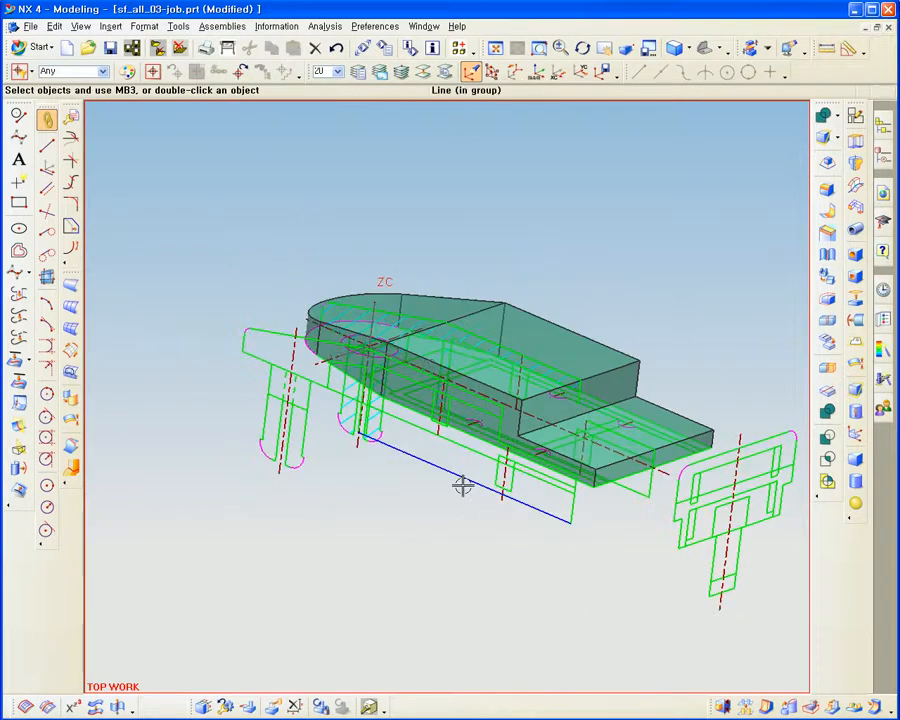
- Change the stepped solid body's display color to orange
{"action": "middle_click_drag", "start_coordinate": [463, 485], "coordinate": [482, 522]}
{"action": "middle_click_drag", "start_coordinate": [338, 364], "coordinate": [405, 320]}
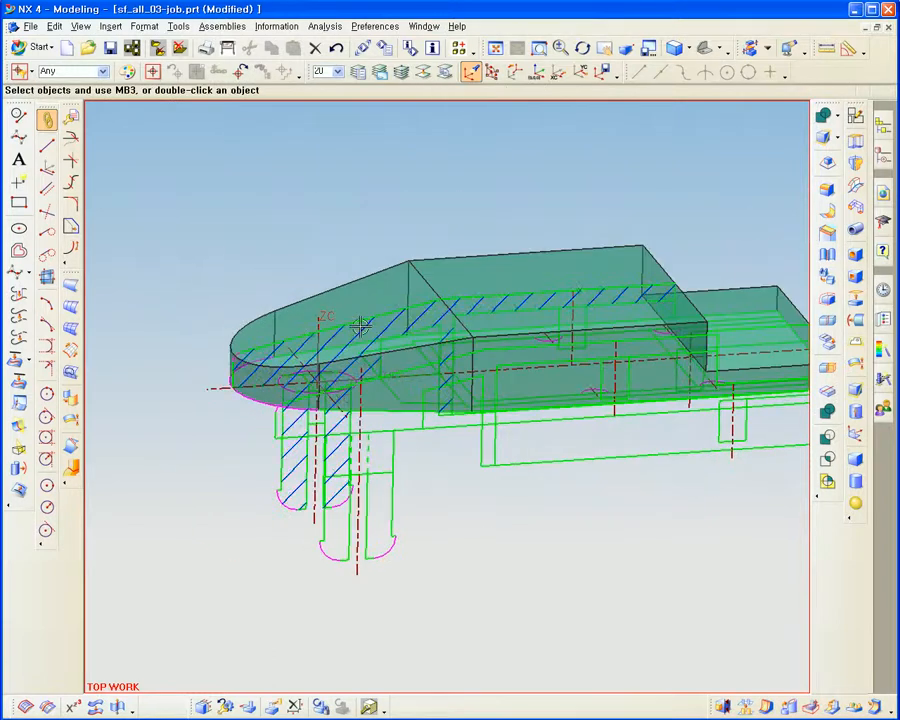
{"action": "left_click", "coordinate": [55, 27]}
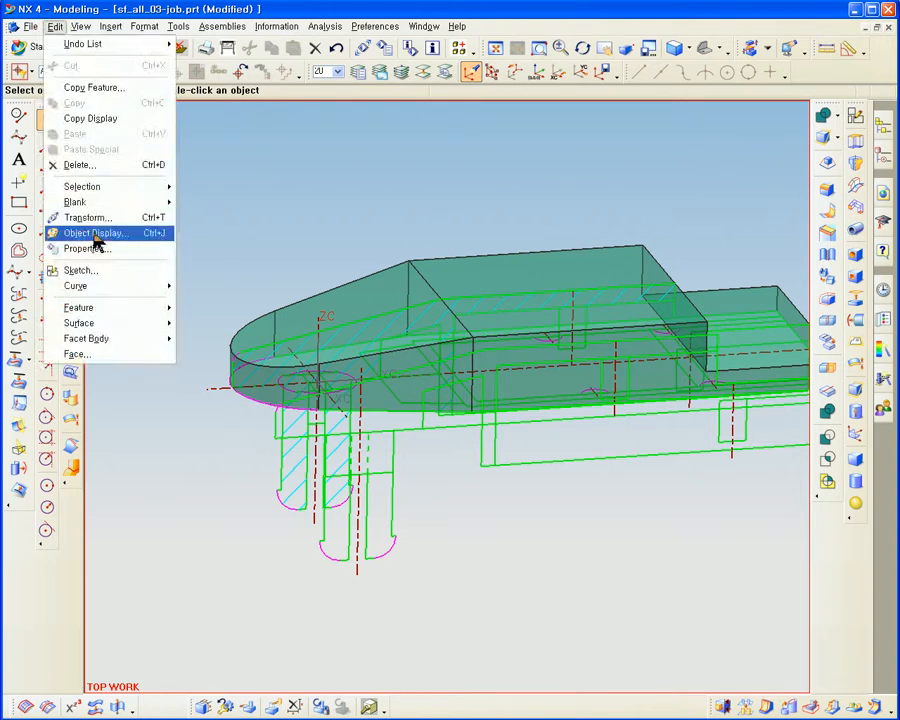
{"action": "left_click", "coordinate": [92, 233]}
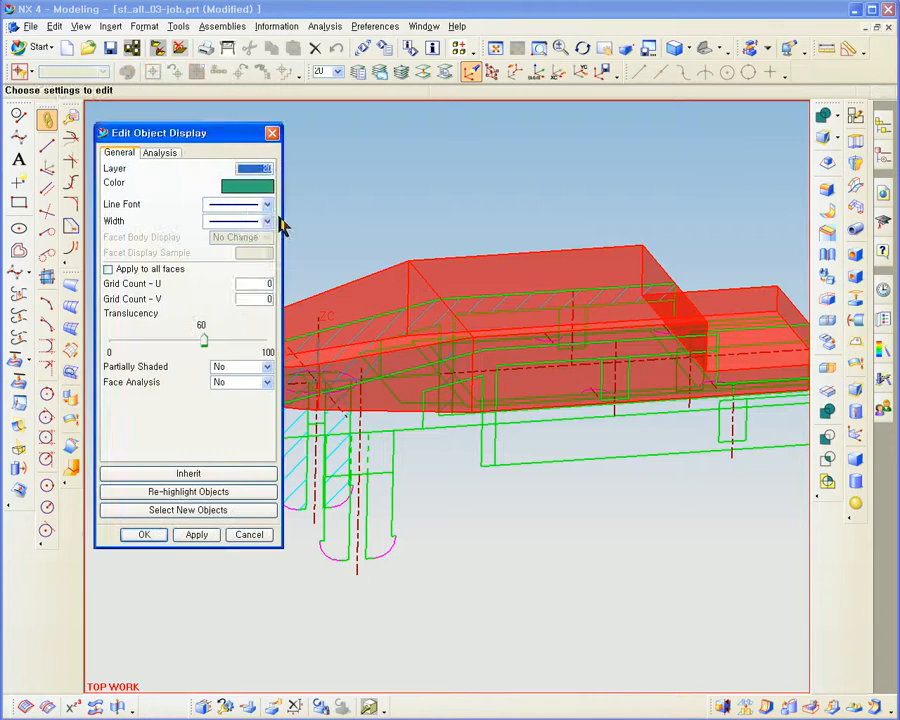
{"action": "left_click", "coordinate": [250, 184]}
{"action": "left_click", "coordinate": [297, 214]}
{"action": "middle_click", "coordinate": [297, 214]}
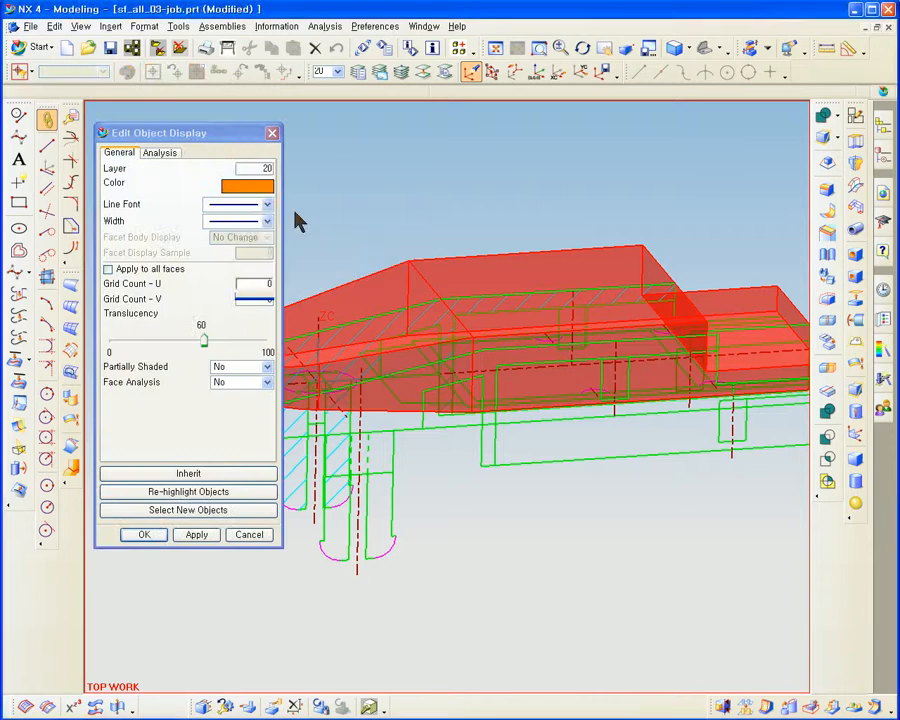
{"action": "middle_click", "coordinate": [299, 214]}
{"action": "scroll", "coordinate": [406, 256], "scroll_direction": "up", "scroll_amount": 1}
{"action": "middle_click_drag", "start_coordinate": [406, 275], "coordinate": [407, 287]}
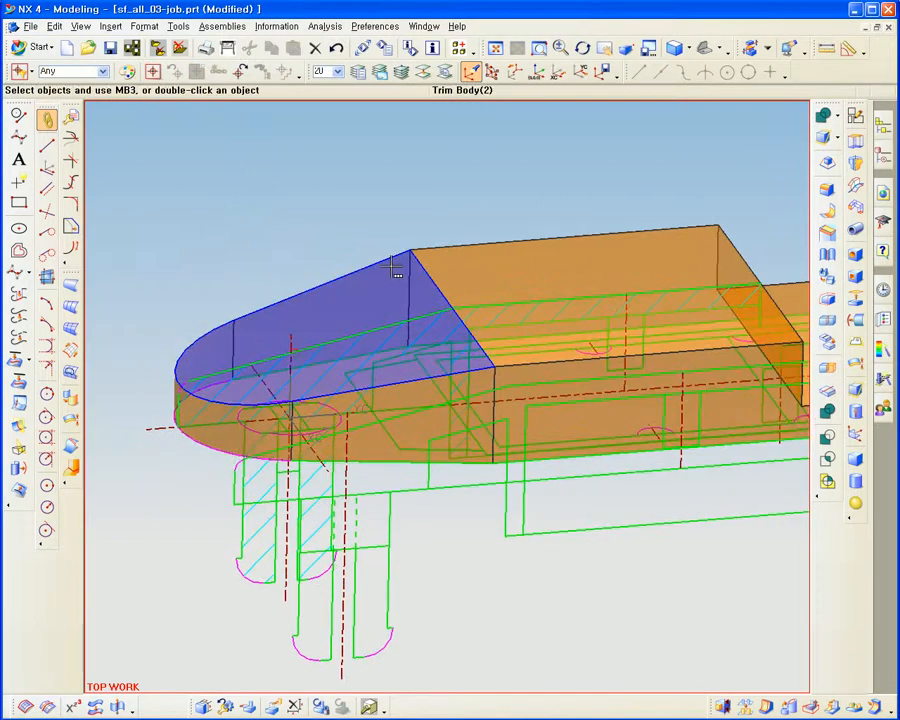
- Blank the orange solid body so only the wireframe curves are displayed
{"action": "key", "text": "ctrl+b"}
{"action": "left_click", "coordinate": [381, 279]}
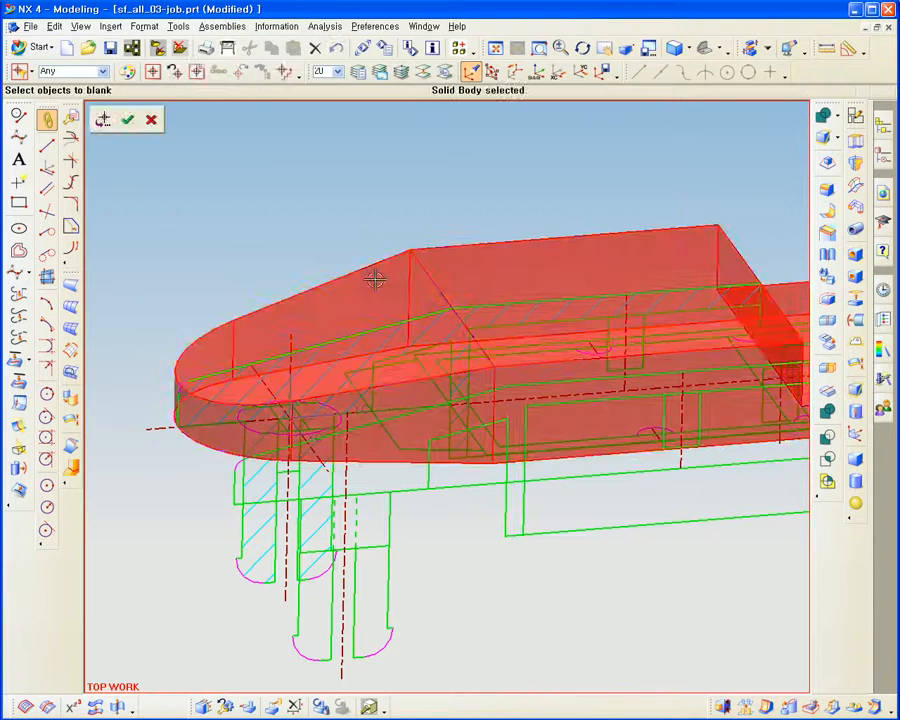
{"action": "middle_click", "coordinate": [372, 264]}
{"action": "middle_click_drag", "start_coordinate": [382, 260], "coordinate": [303, 247], "text": "shift"}
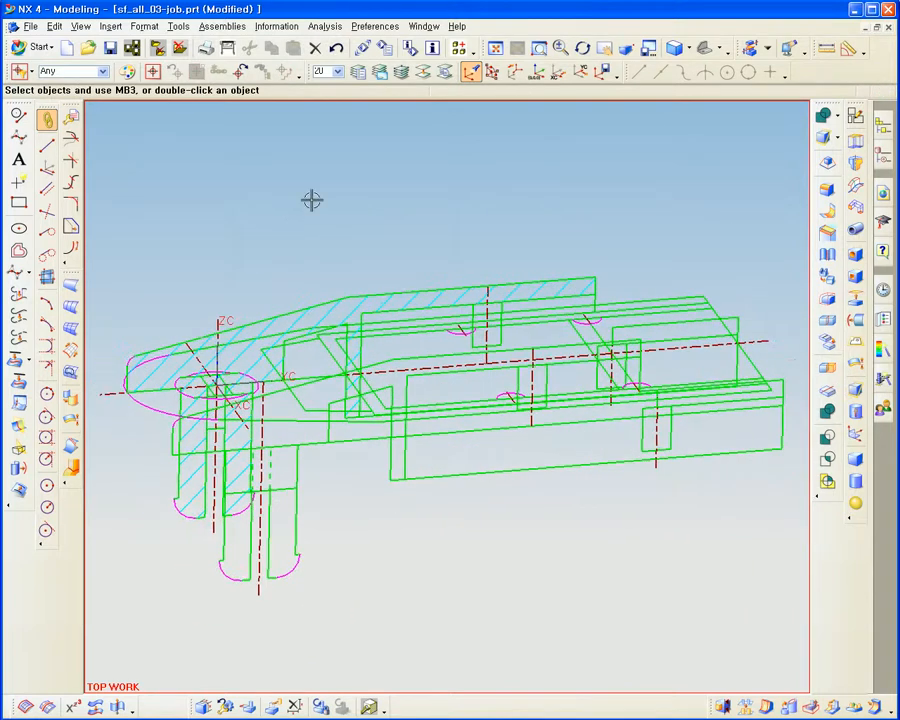
- Set the background of both shaded and wireframe views to plain black
{"action": "left_click", "coordinate": [374, 27]}
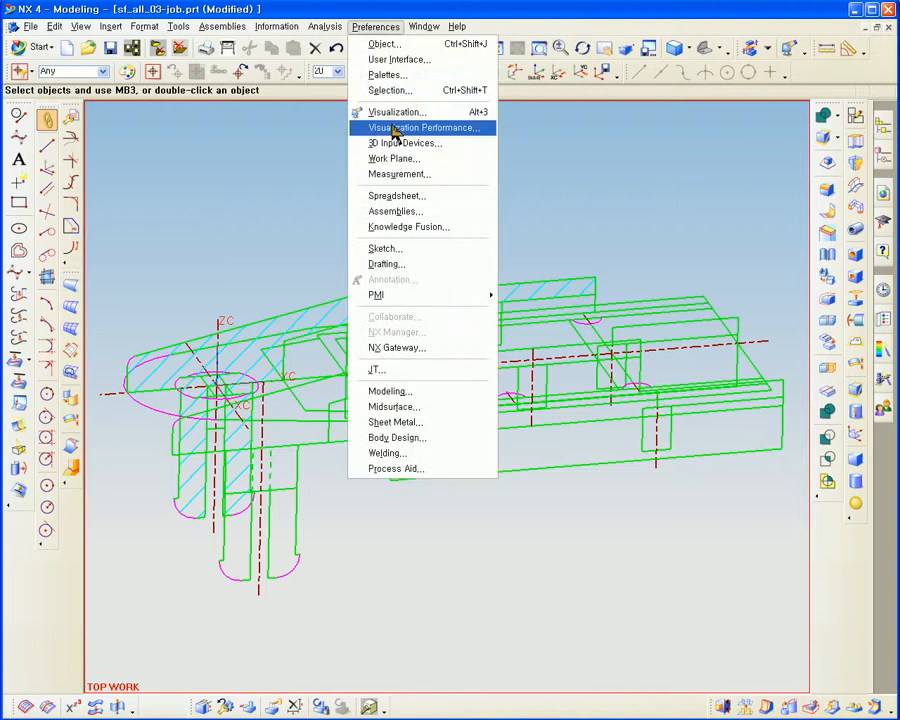
{"action": "left_click", "coordinate": [395, 115]}
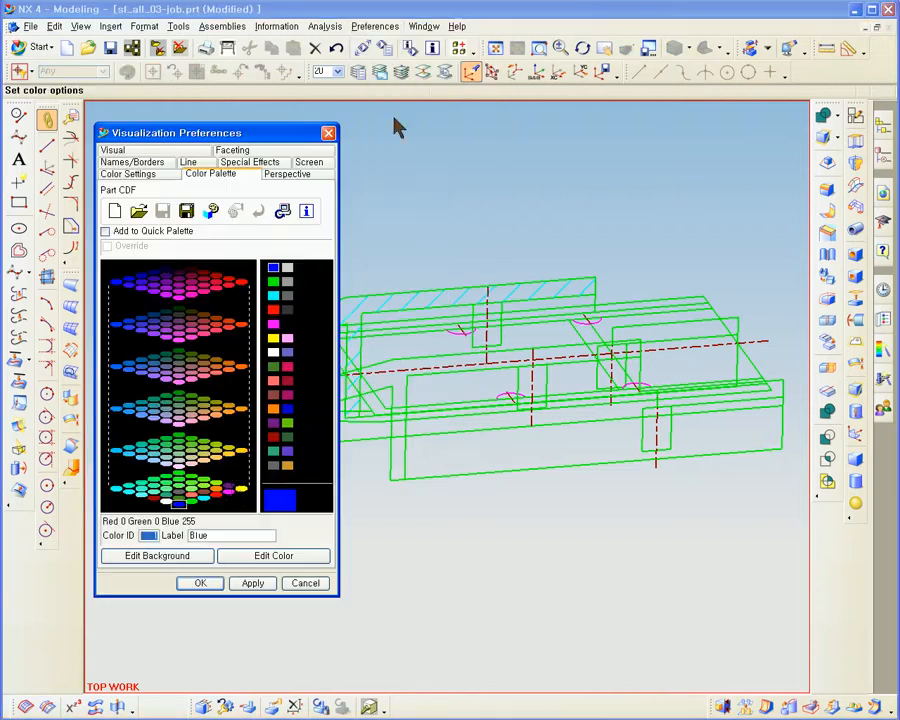
{"action": "left_click", "coordinate": [196, 558]}
{"action": "left_click", "coordinate": [116, 228]}
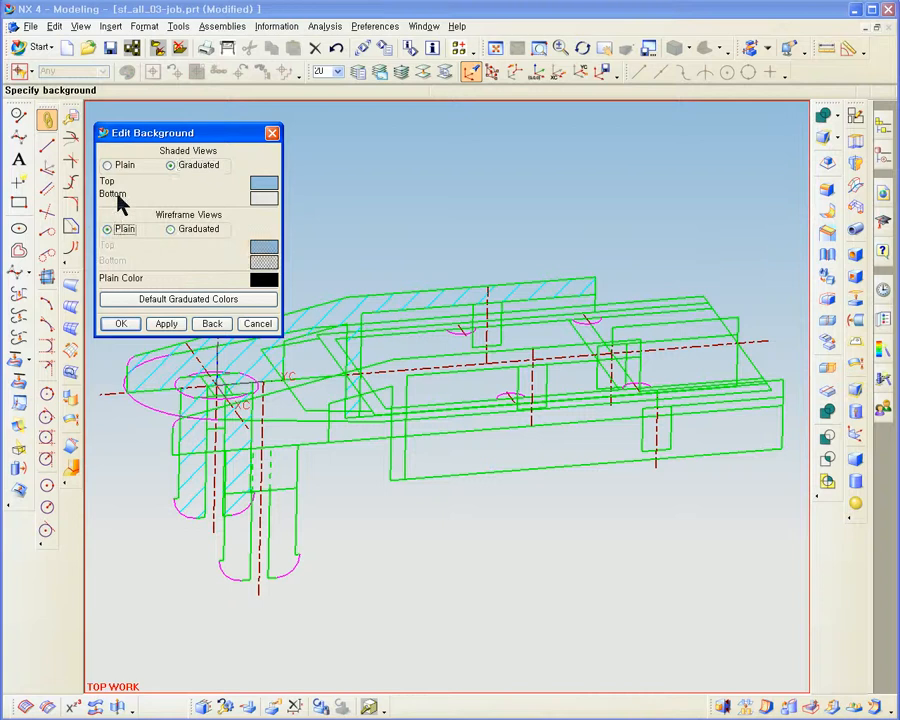
{"action": "left_click", "coordinate": [115, 166]}
{"action": "middle_click", "coordinate": [325, 247]}
{"action": "middle_click", "coordinate": [334, 245]}
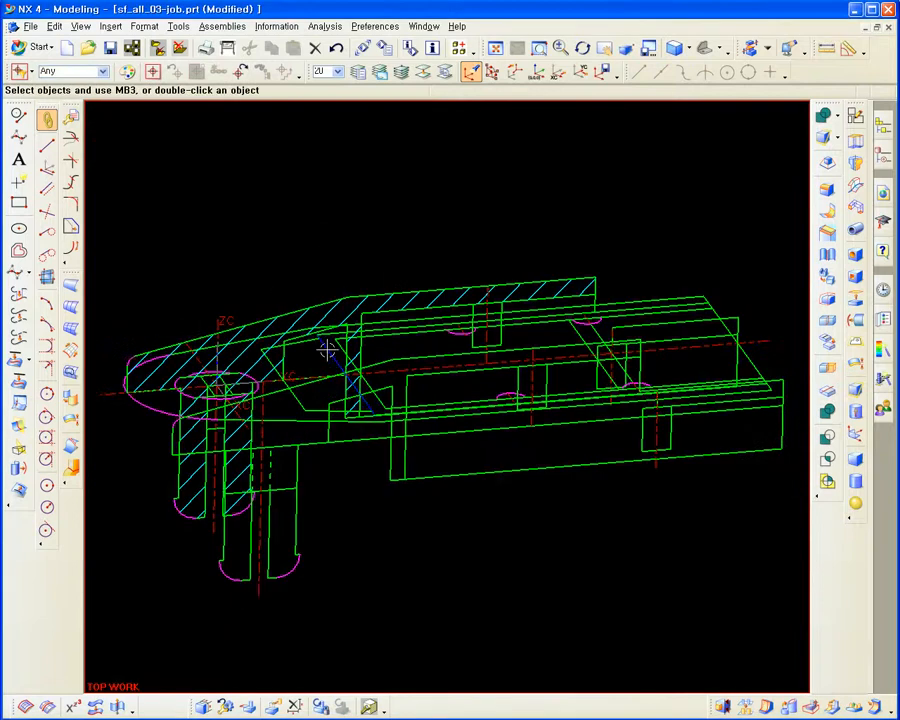
- Blank the plan-view curves, and reverse the blanked and displayed objects to isolate them together with the solid body
{"action": "scroll", "coordinate": [327, 350], "scroll_direction": "up", "scroll_amount": 2}
{"action": "middle_click_drag", "start_coordinate": [327, 350], "coordinate": [343, 411]}
{"action": "scroll", "coordinate": [343, 411], "scroll_direction": "up", "scroll_amount": 1}
{"action": "scroll", "coordinate": [343, 411], "scroll_direction": "up", "scroll_amount": 1}
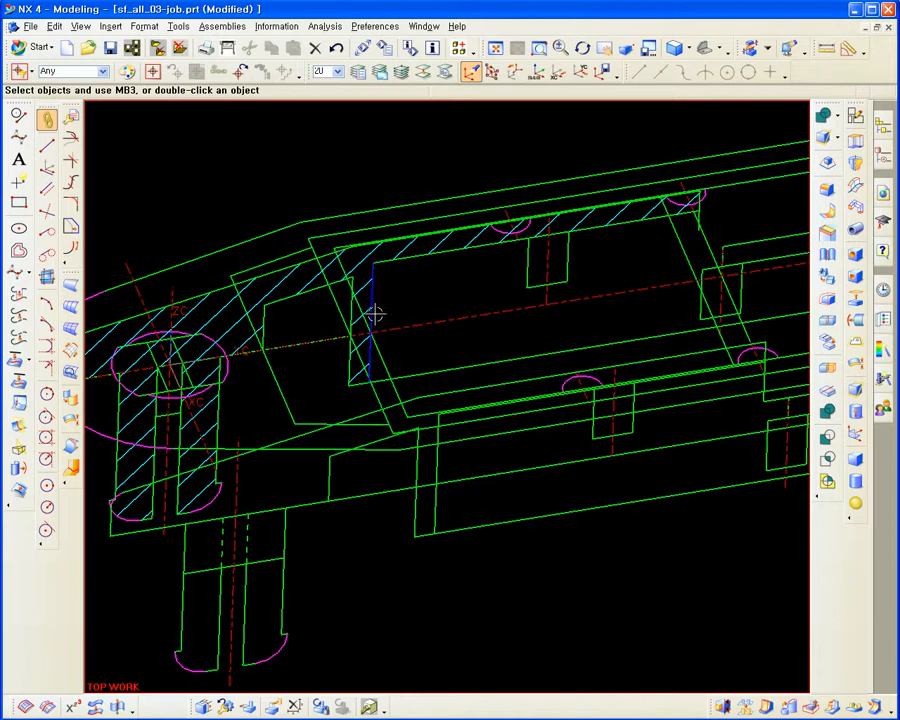
{"action": "middle_click_drag", "start_coordinate": [374, 311], "coordinate": [395, 353]}
{"action": "key", "text": "ctrl+b"}
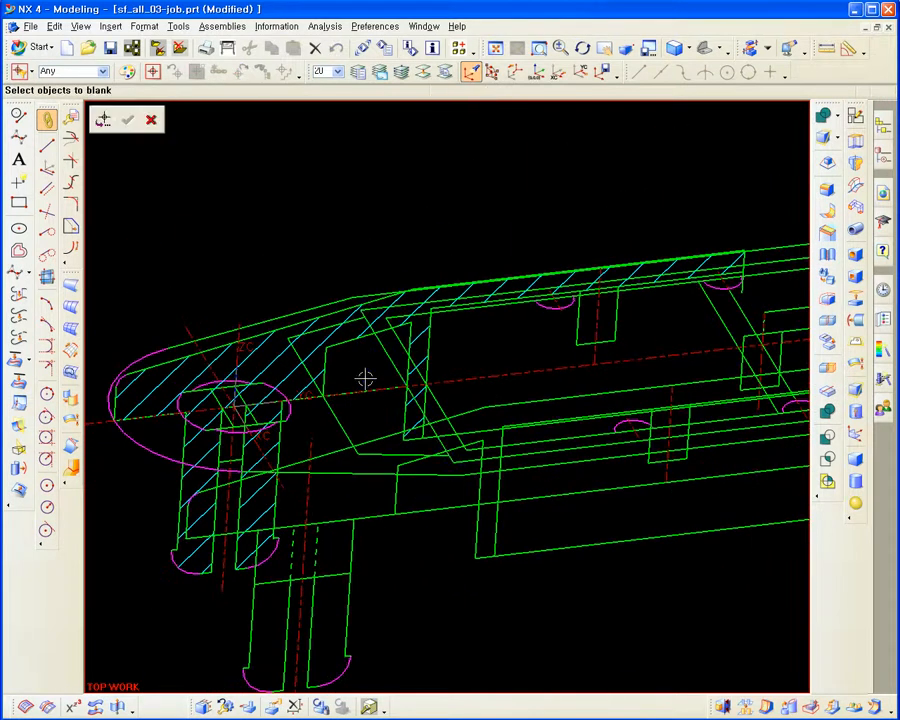
{"action": "left_click", "coordinate": [344, 414]}
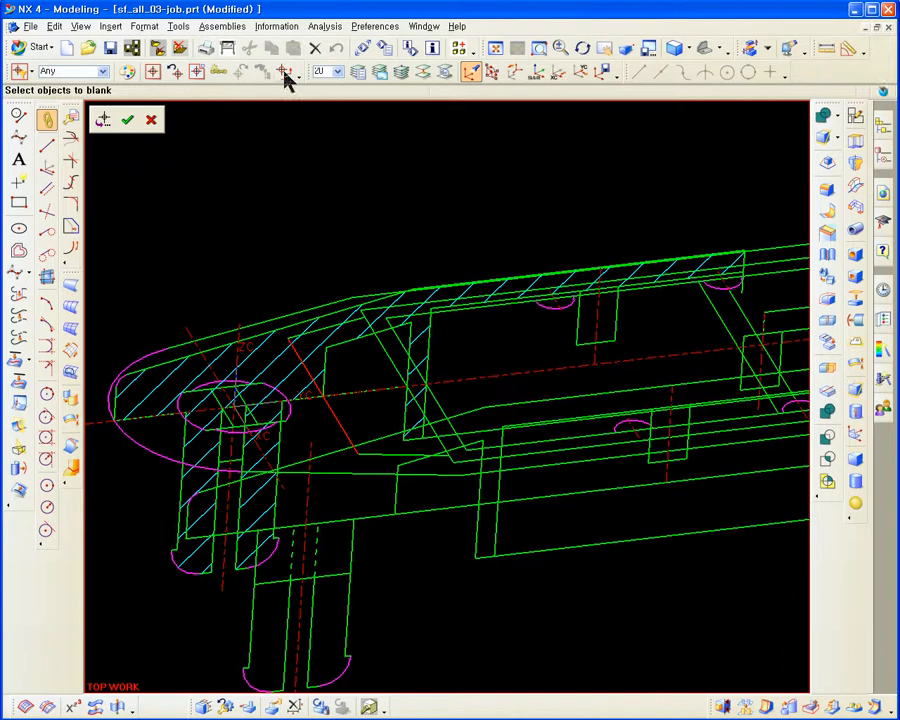
{"action": "middle_click", "coordinate": [353, 225]}
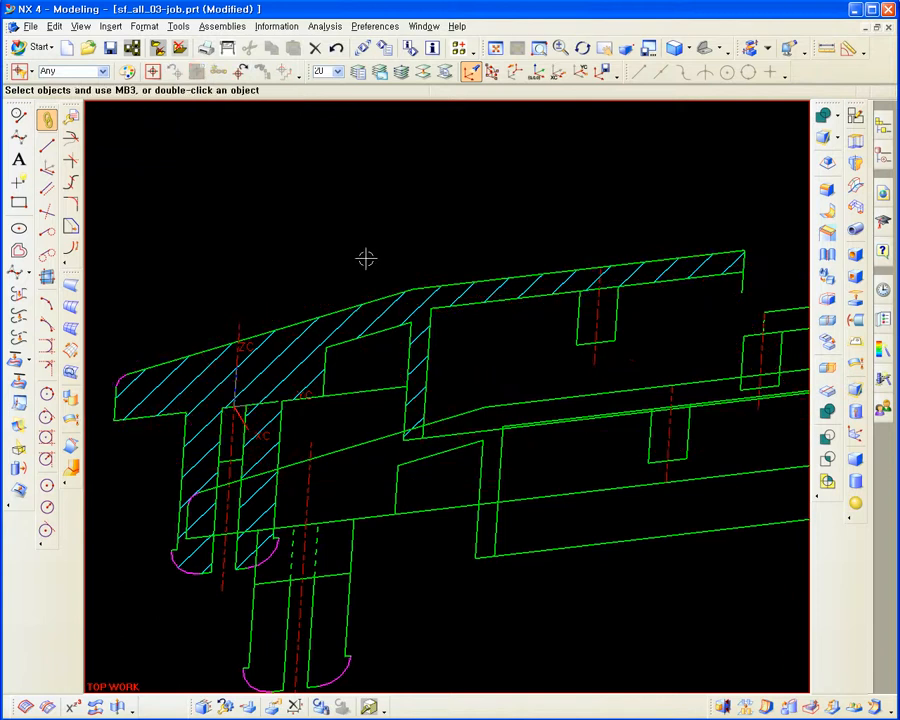
{"action": "key", "text": "ctrl+shift+b"}
- Blank the solid body and the lengthwise centerline, leaving the plan-view outline curves displayed
{"action": "key", "text": "ctrl+b"}
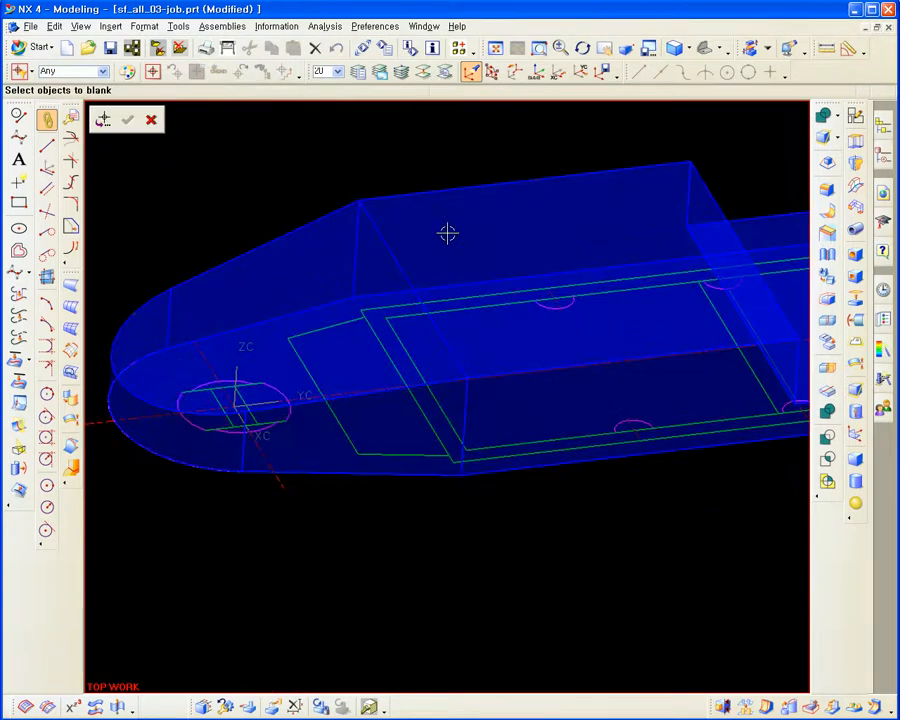
{"action": "left_click", "coordinate": [447, 233]}
{"action": "middle_click", "coordinate": [440, 372]}
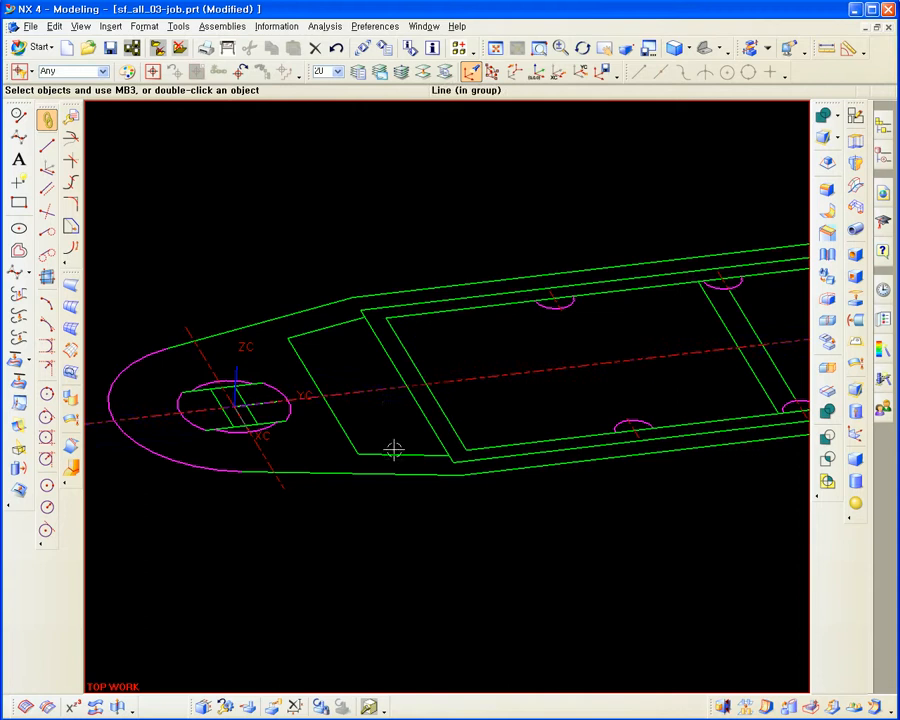
{"action": "key", "text": "ctrl+b"}
{"action": "left_click", "coordinate": [383, 391]}
{"action": "middle_click", "coordinate": [393, 421]}
{"action": "scroll", "coordinate": [416, 415], "scroll_direction": "up", "scroll_amount": 1}
{"action": "middle_click_drag", "start_coordinate": [418, 416], "coordinate": [416, 420]}
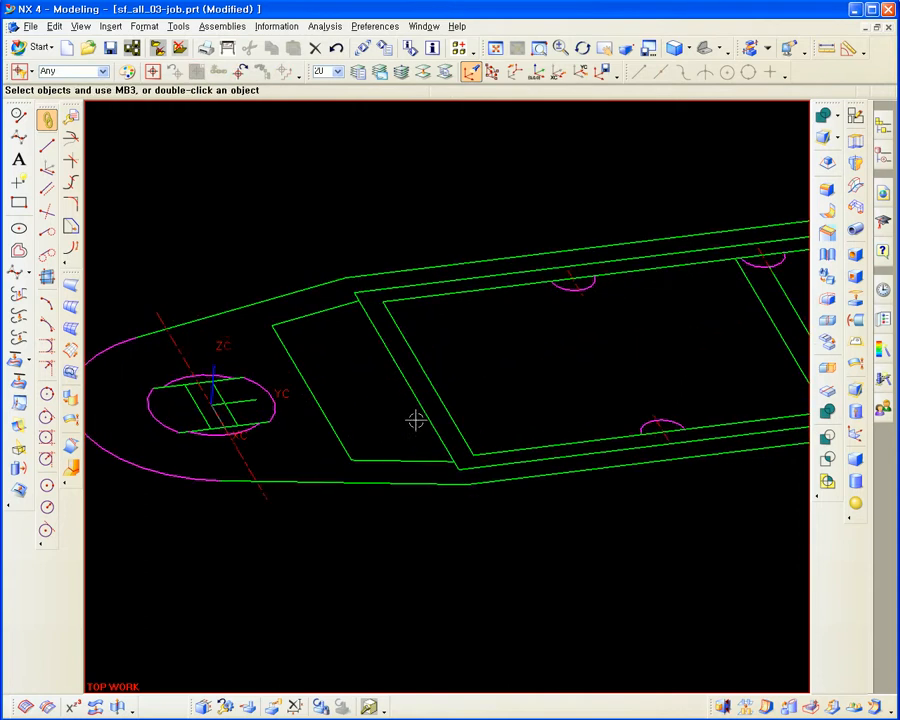
- Extrude the four-sided pocket outline beside the oval boss from 0 to 24 mm, stopping the curve selection at intersections
{"action": "left_click", "coordinate": [857, 163]}
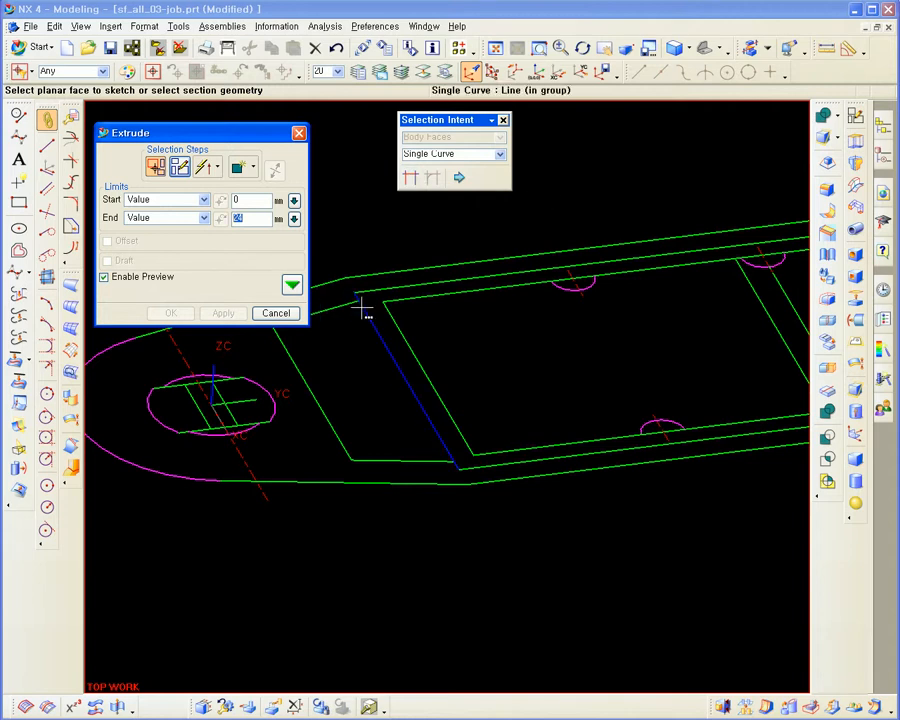
{"action": "left_click", "coordinate": [408, 178]}
{"action": "middle_click_drag", "start_coordinate": [426, 327], "coordinate": [462, 386]}
{"action": "left_click", "coordinate": [456, 382]}
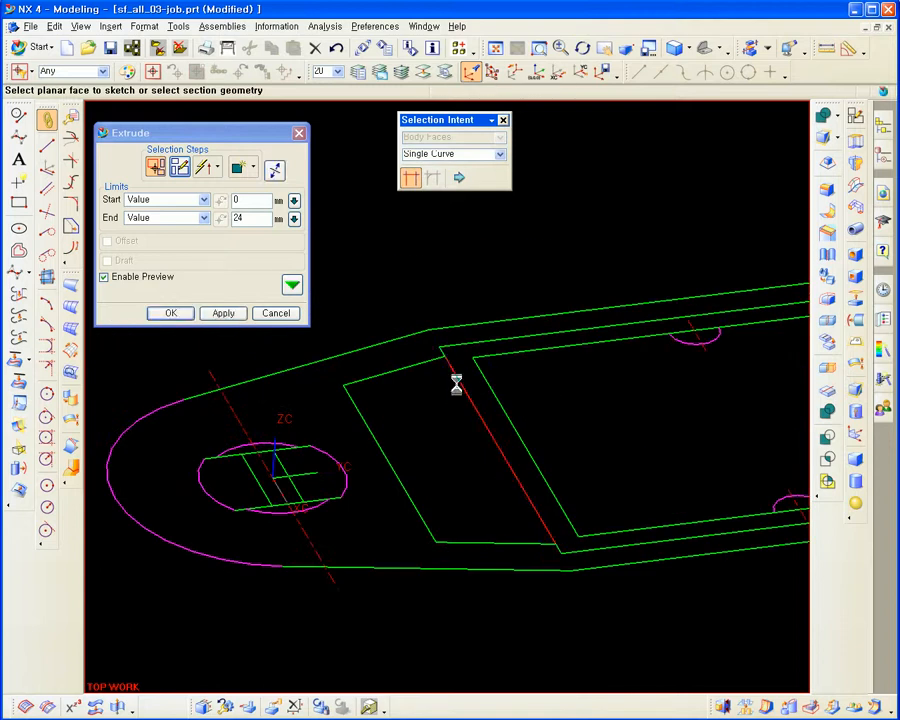
{"action": "left_click", "coordinate": [415, 363]}
{"action": "left_click", "coordinate": [394, 458]}
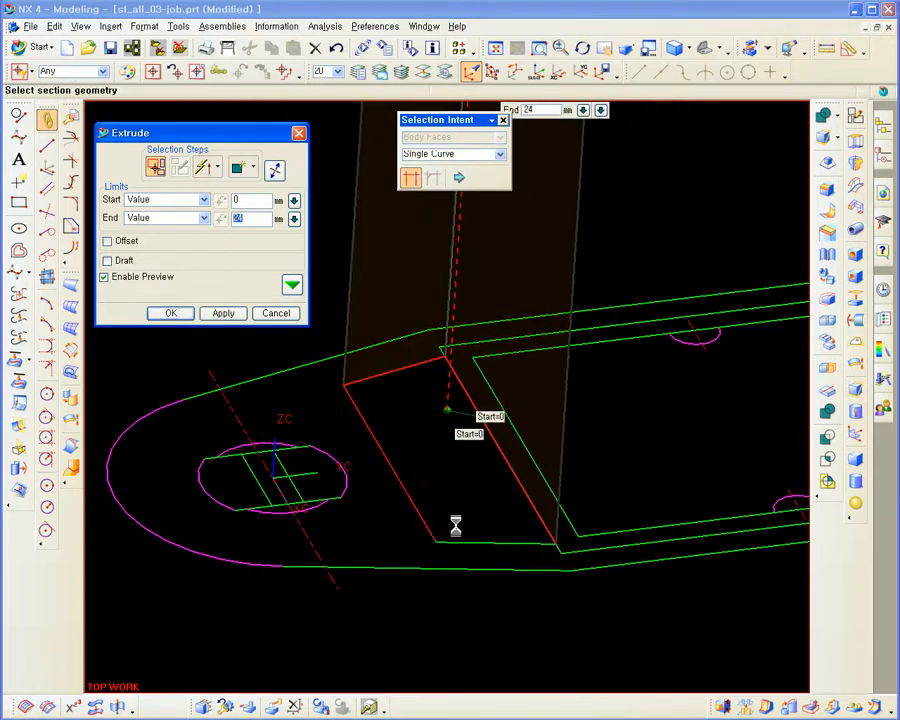
{"action": "left_click", "coordinate": [456, 527]}
{"action": "middle_click_drag", "start_coordinate": [501, 490], "coordinate": [440, 411]}
{"action": "middle_click", "coordinate": [444, 428]}
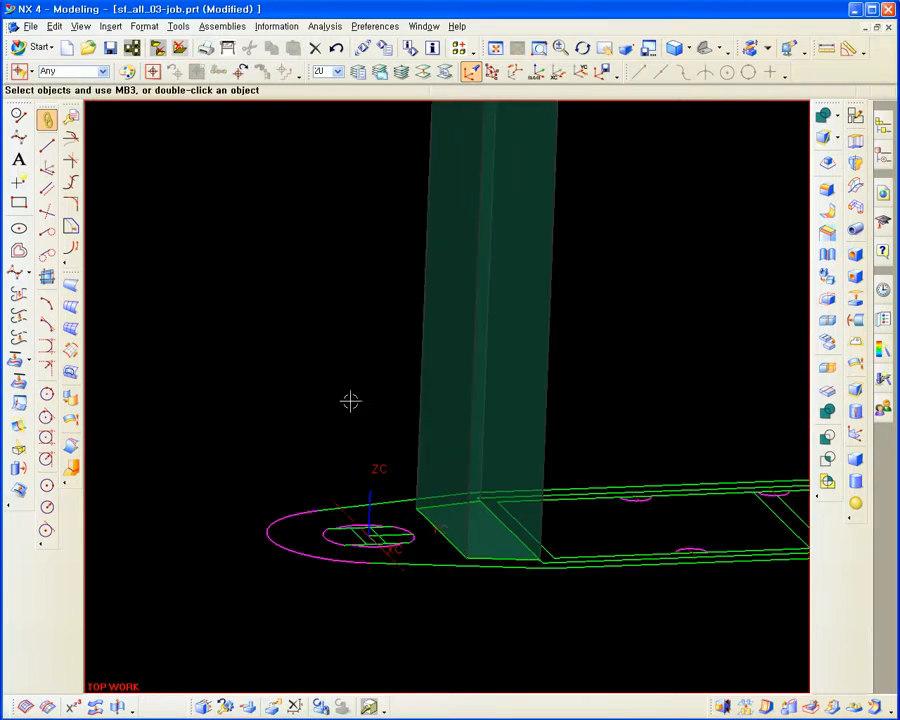
- Blank the extruded block, and redisplay all blanked curves and bodies together
{"action": "key", "text": "ctrl+b"}
{"action": "left_click", "coordinate": [446, 390]}
{"action": "middle_click", "coordinate": [414, 379]}
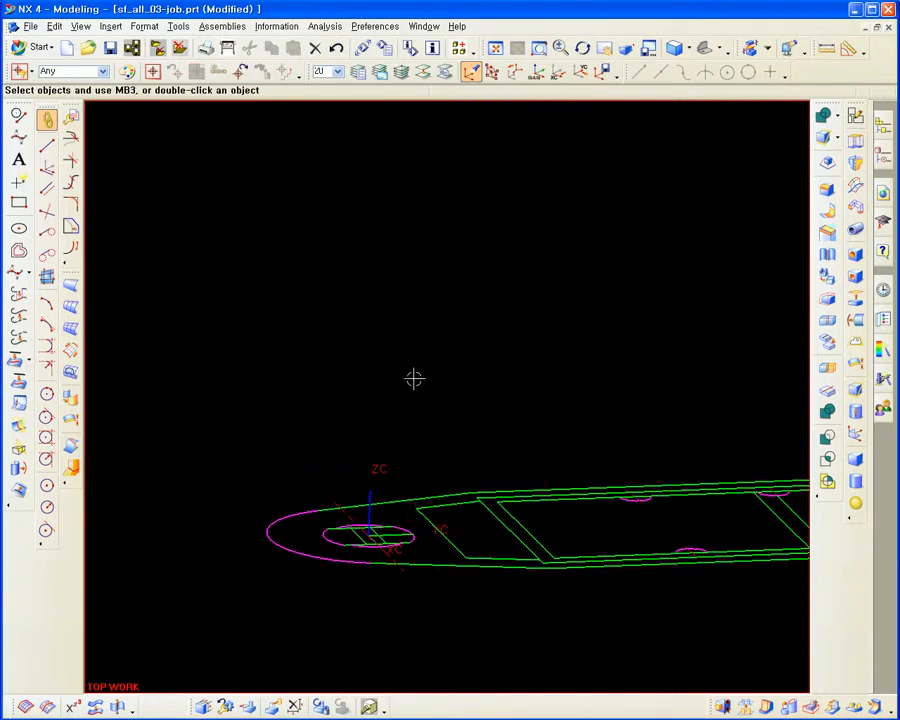
{"action": "key", "text": "ctrl+z"}
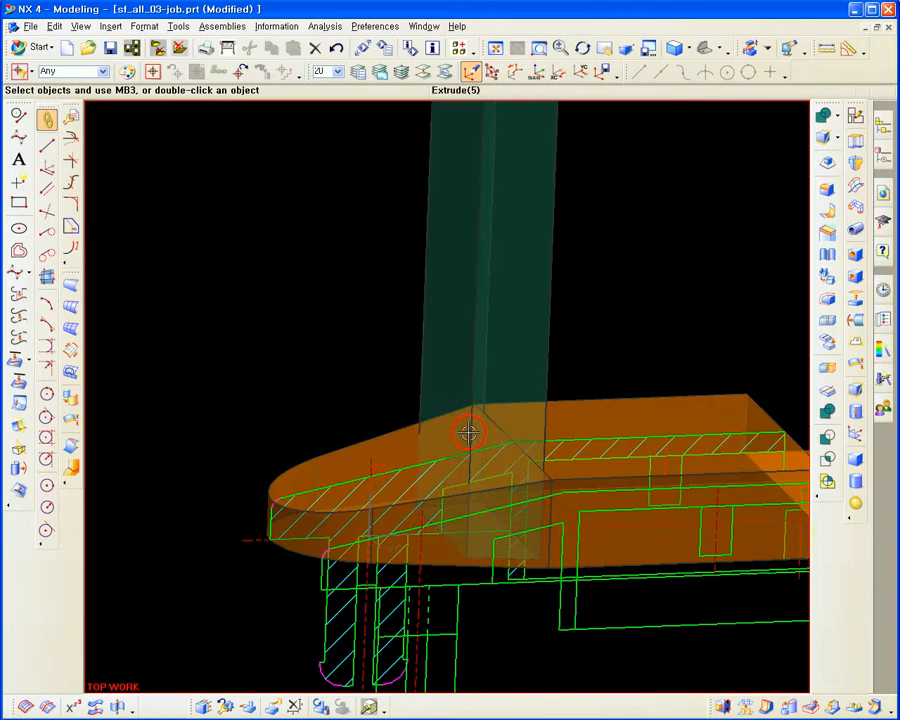
- Trim off the upper part of the extruded block with a plane through the two sloped pocket lines in the section views
{"action": "left_click", "coordinate": [830, 378]}
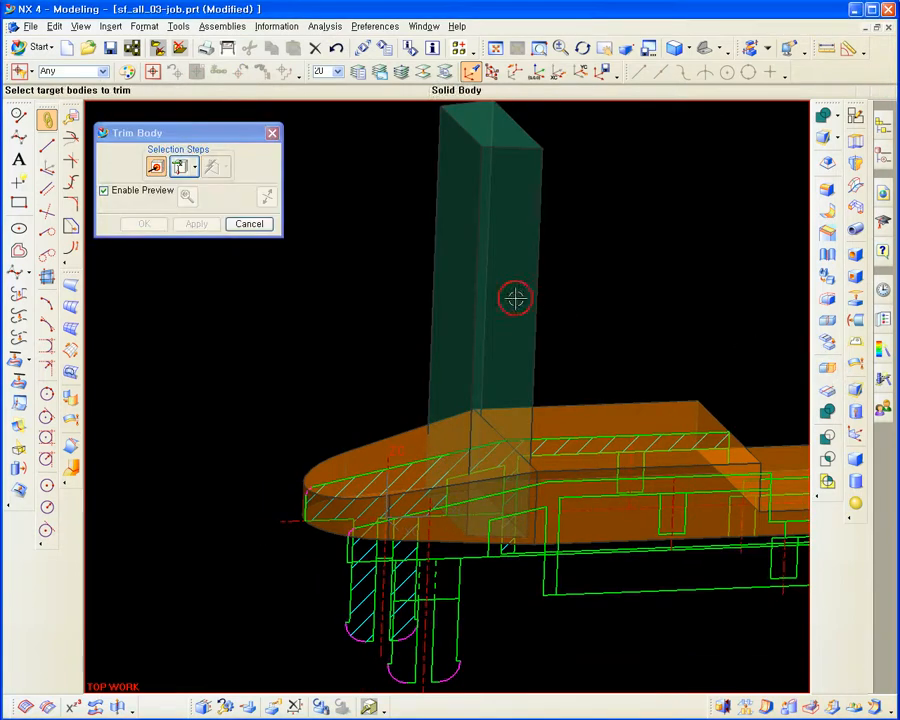
{"action": "left_click", "coordinate": [514, 297]}
{"action": "left_click", "coordinate": [192, 167]}
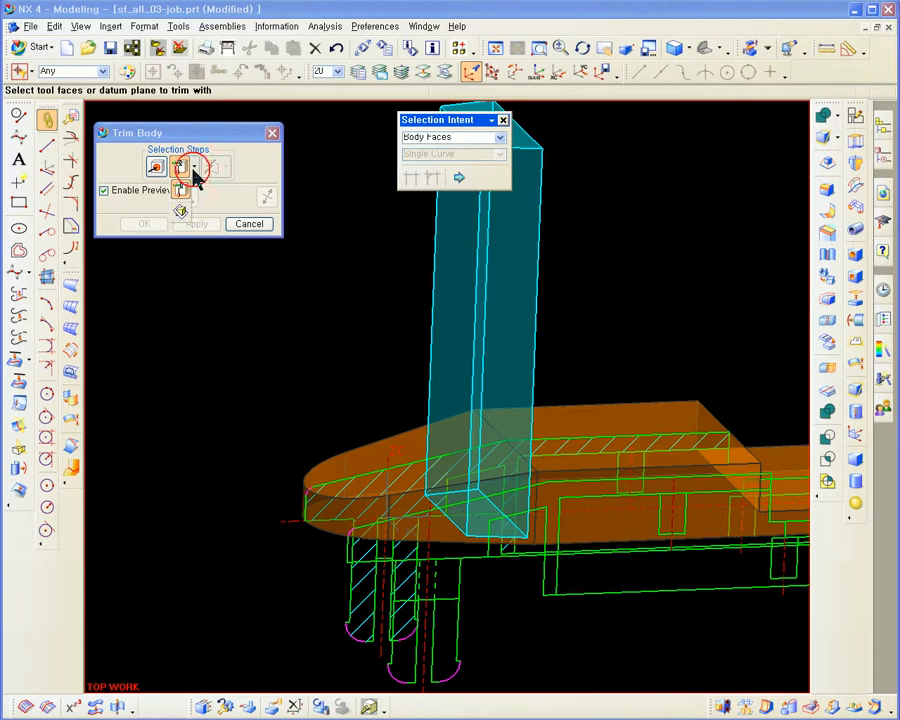
{"action": "left_click", "coordinate": [179, 207]}
{"action": "left_click", "coordinate": [225, 170]}
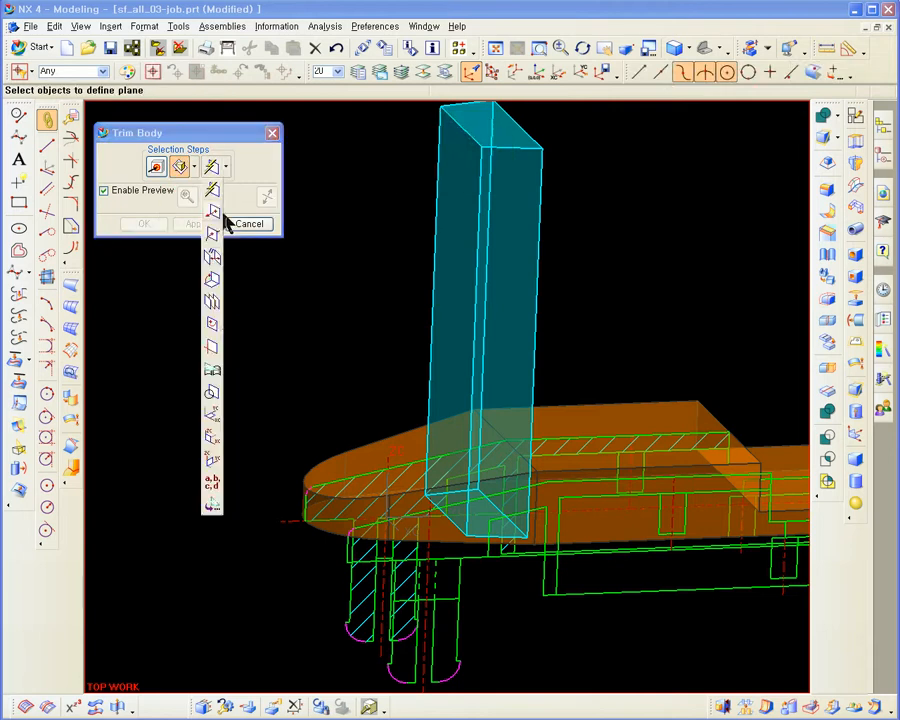
{"action": "left_click", "coordinate": [212, 349]}
{"action": "scroll", "coordinate": [541, 518], "scroll_direction": "up", "scroll_amount": 5}
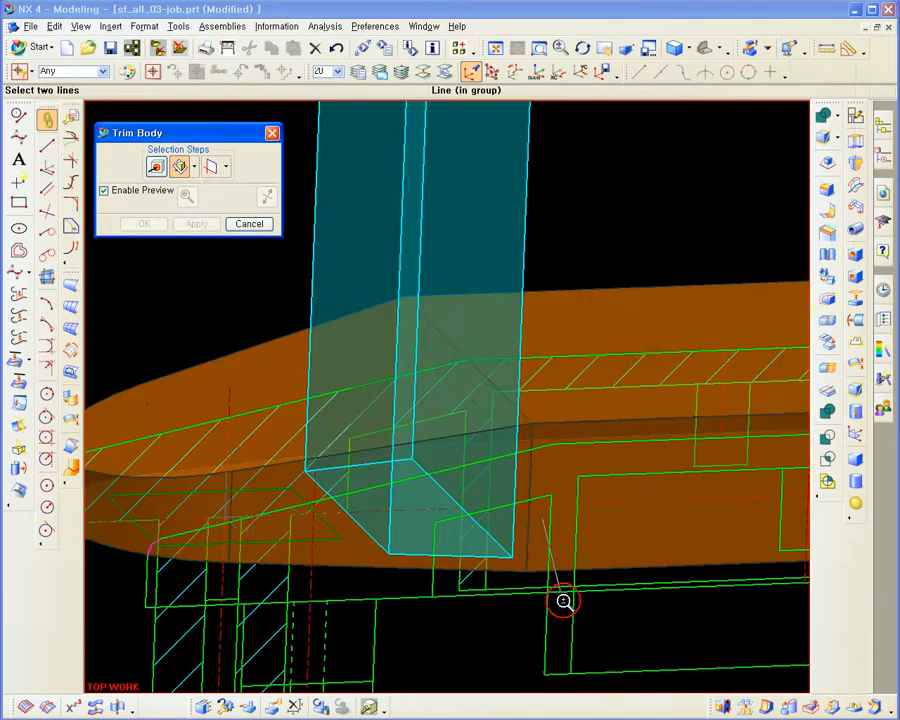
{"action": "left_click", "coordinate": [383, 428]}
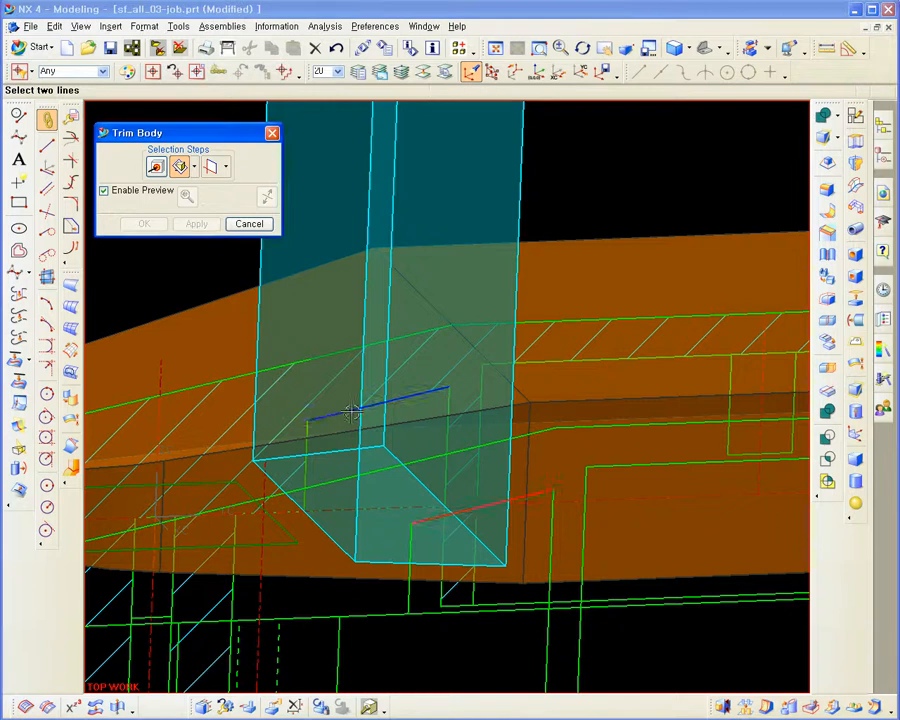
{"action": "middle_click_drag", "start_coordinate": [390, 425], "coordinate": [476, 498]}
{"action": "middle_click", "coordinate": [461, 462]}
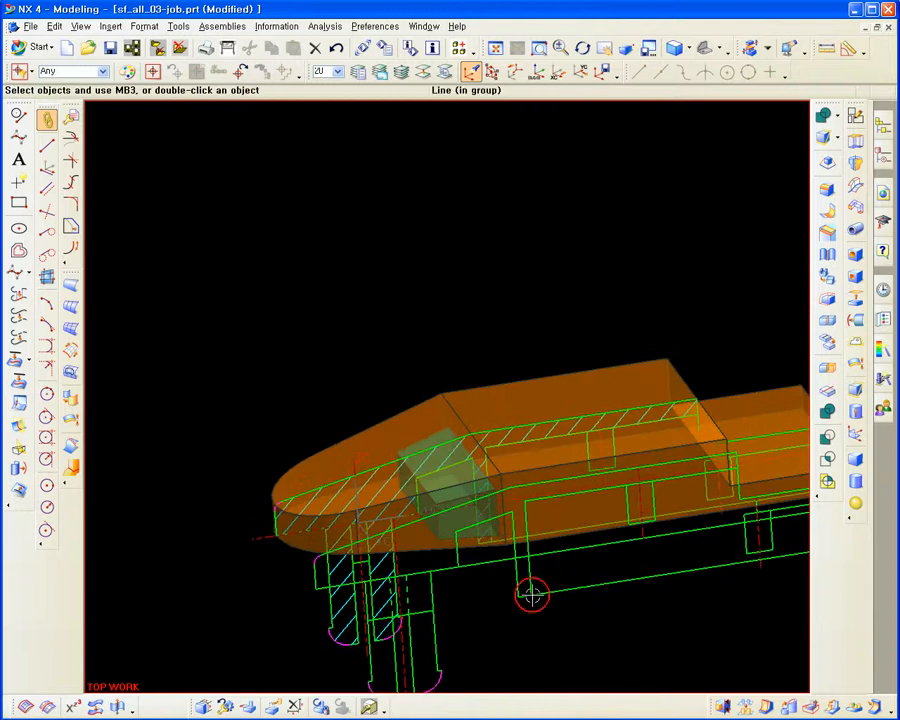
- Revolve the outer profile of the hatched pin, including its rounded bottom flange, 360 degrees about the pin's vertical centerline
{"action": "middle_click_drag", "start_coordinate": [530, 595], "coordinate": [356, 572]}
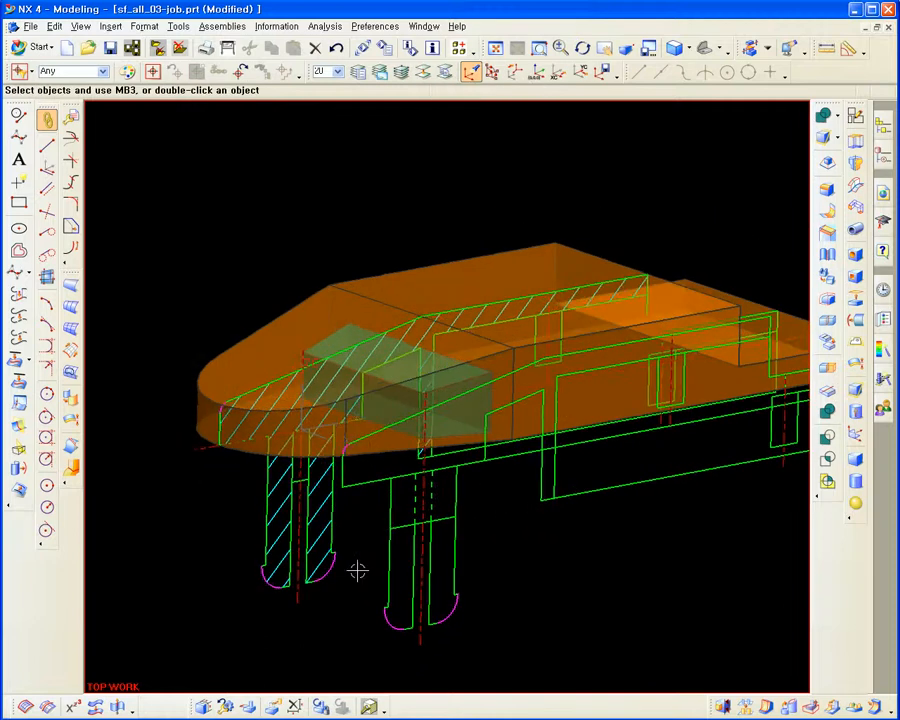
{"action": "left_click", "coordinate": [852, 168]}
{"action": "scroll", "coordinate": [338, 620], "scroll_direction": "up", "scroll_amount": 5}
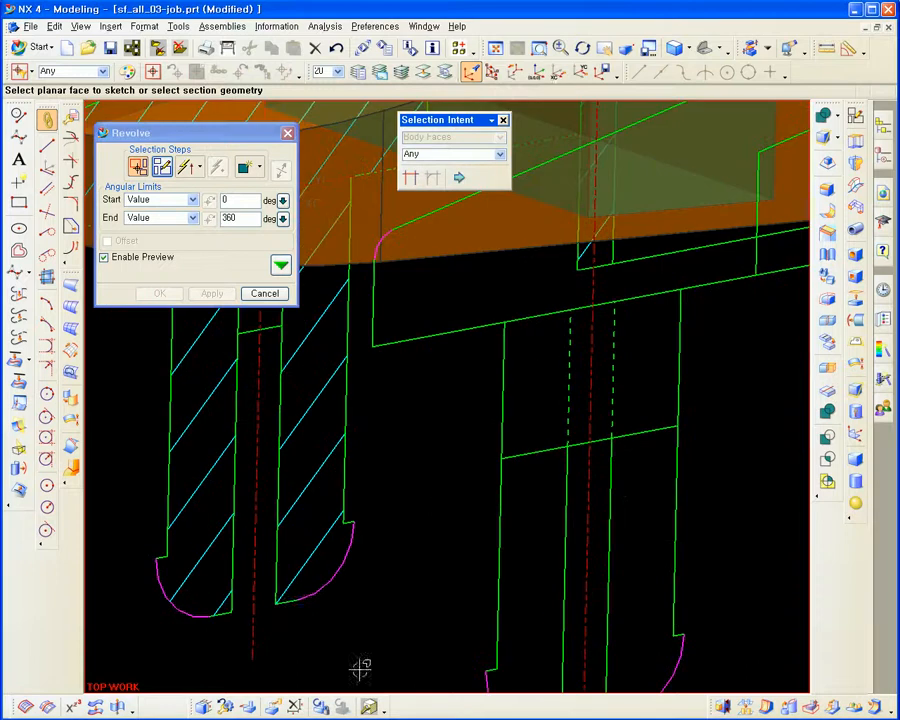
{"action": "left_click", "coordinate": [291, 600]}
{"action": "left_click", "coordinate": [340, 576]}
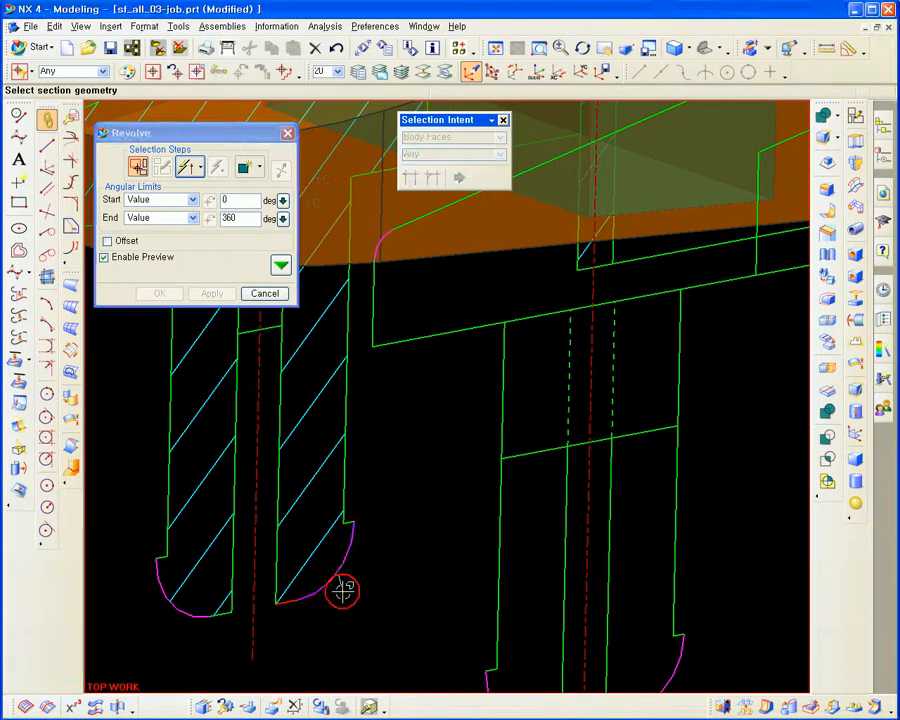
{"action": "scroll", "coordinate": [340, 576], "scroll_direction": "up", "scroll_amount": 2}
{"action": "left_click", "coordinate": [350, 478]}
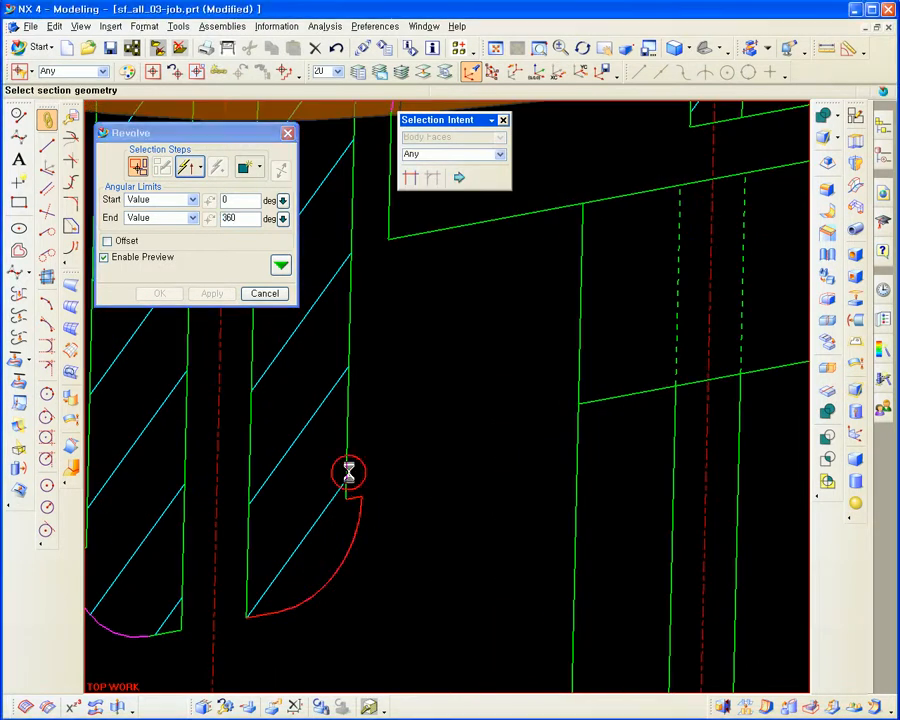
{"action": "scroll", "coordinate": [410, 424], "scroll_direction": "down", "scroll_amount": 3}
{"action": "middle_click", "coordinate": [407, 433]}
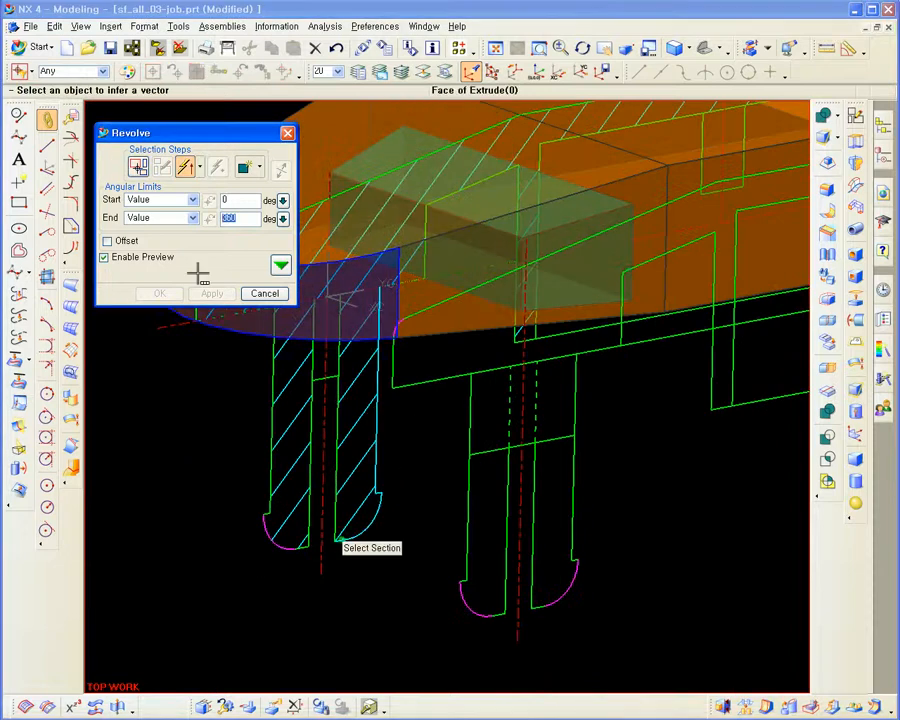
{"action": "left_click", "coordinate": [324, 561]}
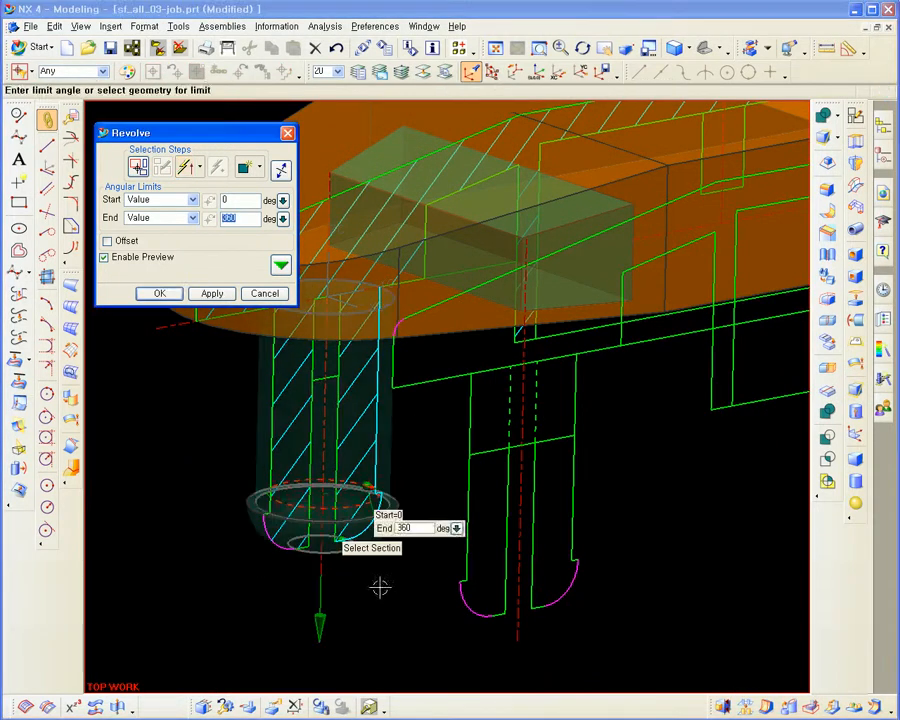
{"action": "middle_click", "coordinate": [382, 584]}
- Revolve the pin's inner bore line 360 degrees about the same centerline as a separate body
{"action": "mouse_move", "coordinate": [386, 580]}
{"action": "middle_mouse_down"}
{"action": "mouse_move", "coordinate": [392, 510]}
{"action": "mouse_move", "coordinate": [381, 573]}
{"action": "mouse_move", "coordinate": [390, 556]}
{"action": "mouse_move", "coordinate": [408, 577]}
{"action": "mouse_move", "coordinate": [391, 558]}
{"action": "middle_mouse_up"}
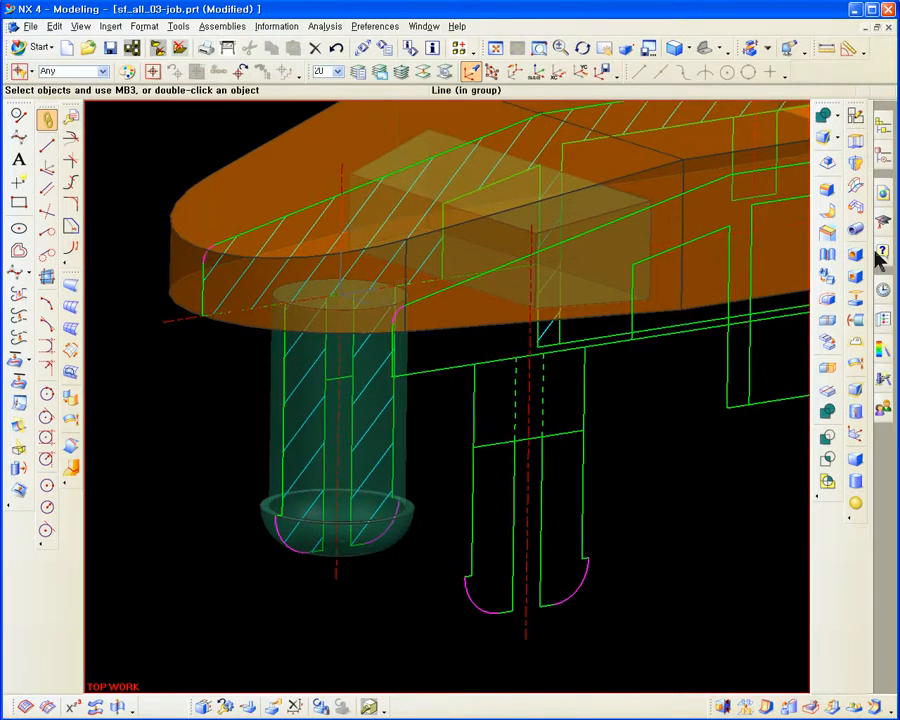
{"action": "left_click", "coordinate": [858, 162]}
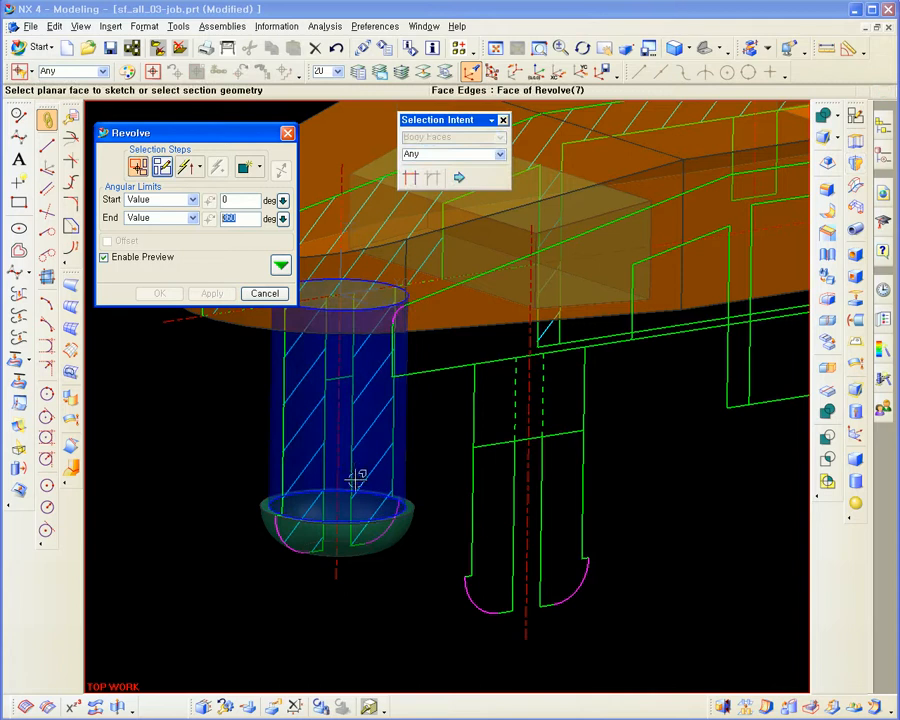
{"action": "scroll", "coordinate": [350, 488], "scroll_direction": "up", "scroll_amount": 3}
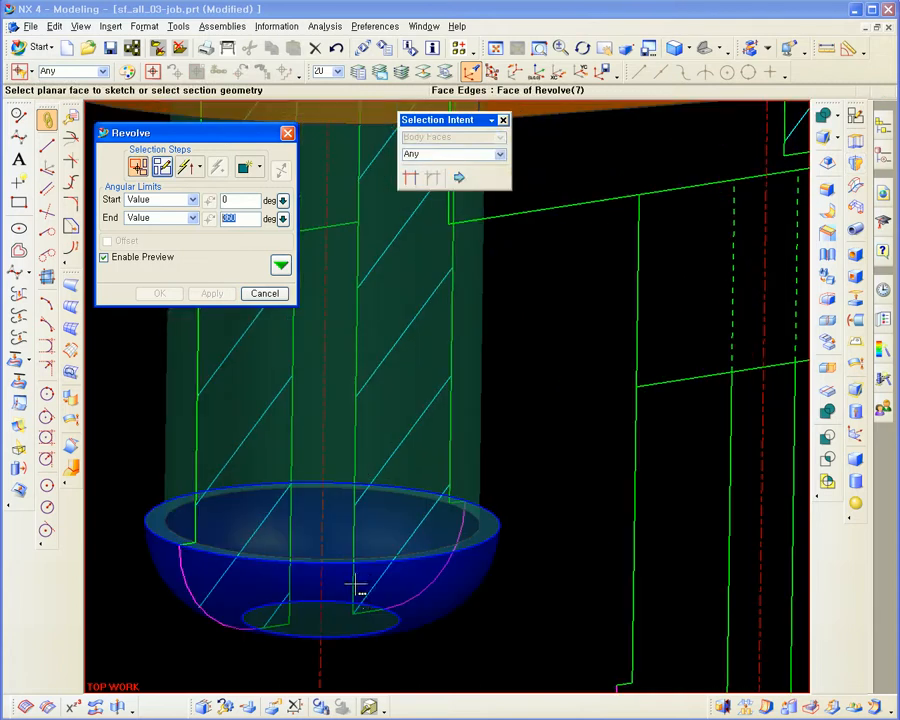
{"action": "left_click", "coordinate": [355, 588]}
{"action": "left_click", "coordinate": [418, 597]}
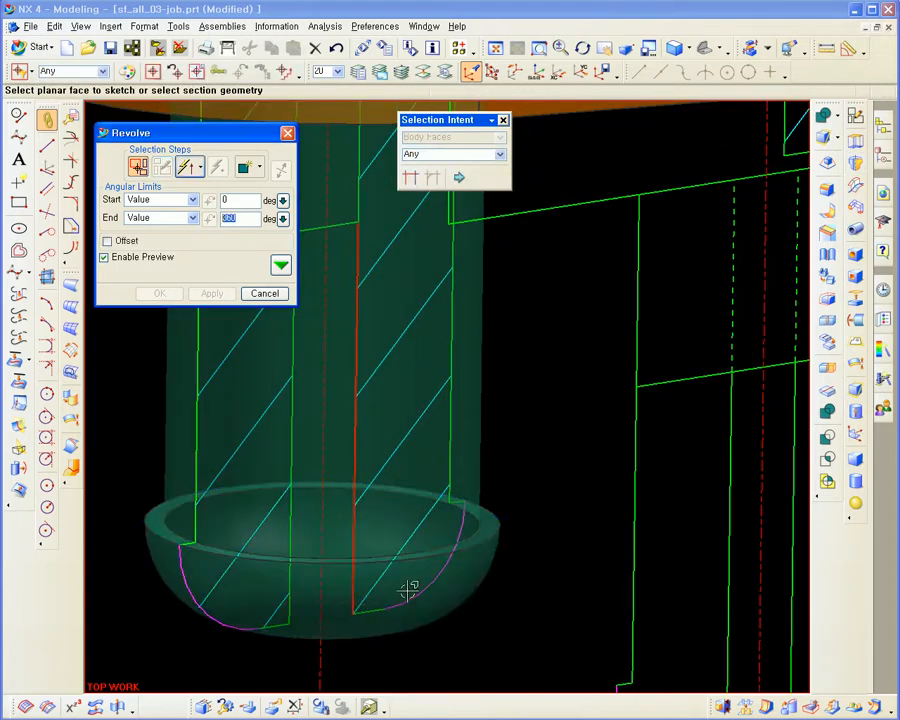
{"action": "middle_click", "coordinate": [400, 556]}
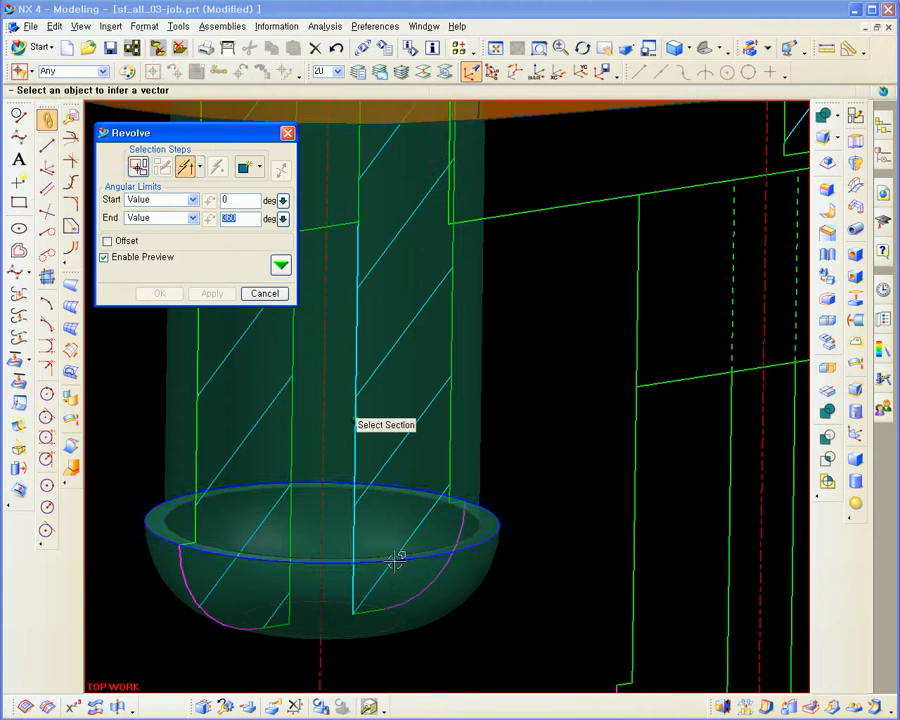
{"action": "left_click", "coordinate": [326, 663]}
{"action": "middle_click", "coordinate": [360, 585]}
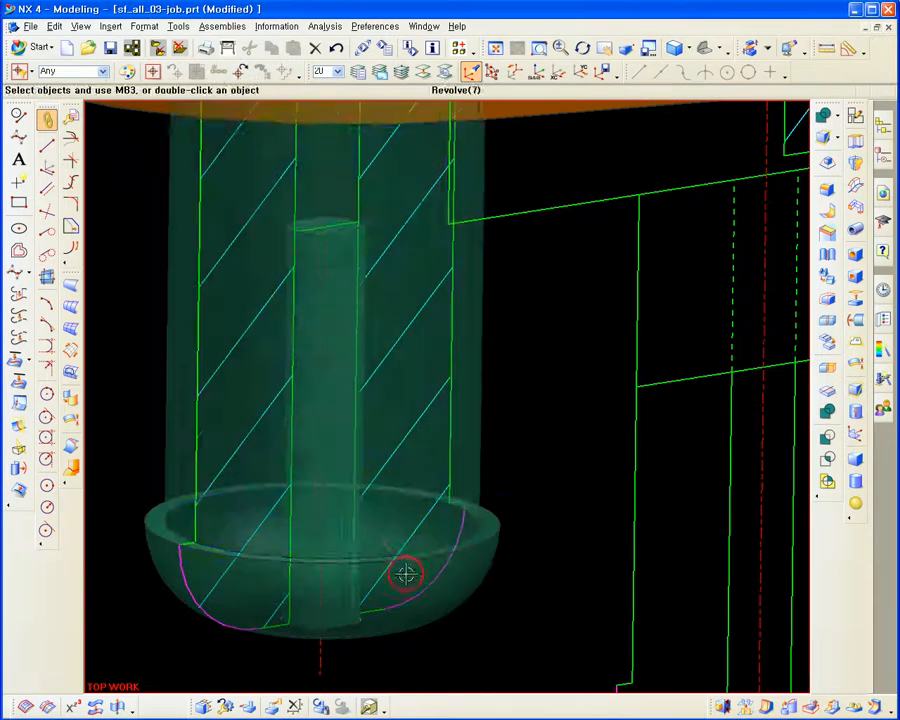
- Redefine the section of the pin's bore revolve with the inner line that runs up to the pin's top face
{"action": "middle_click_drag", "start_coordinate": [405, 573], "coordinate": [390, 530]}
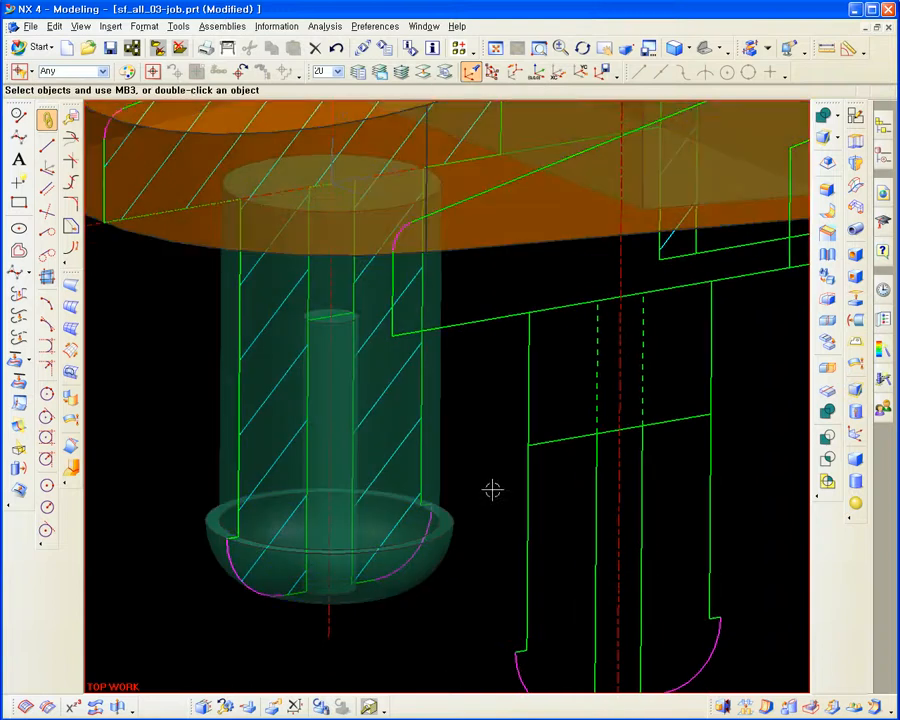
{"action": "middle_click_drag", "start_coordinate": [492, 489], "coordinate": [410, 470]}
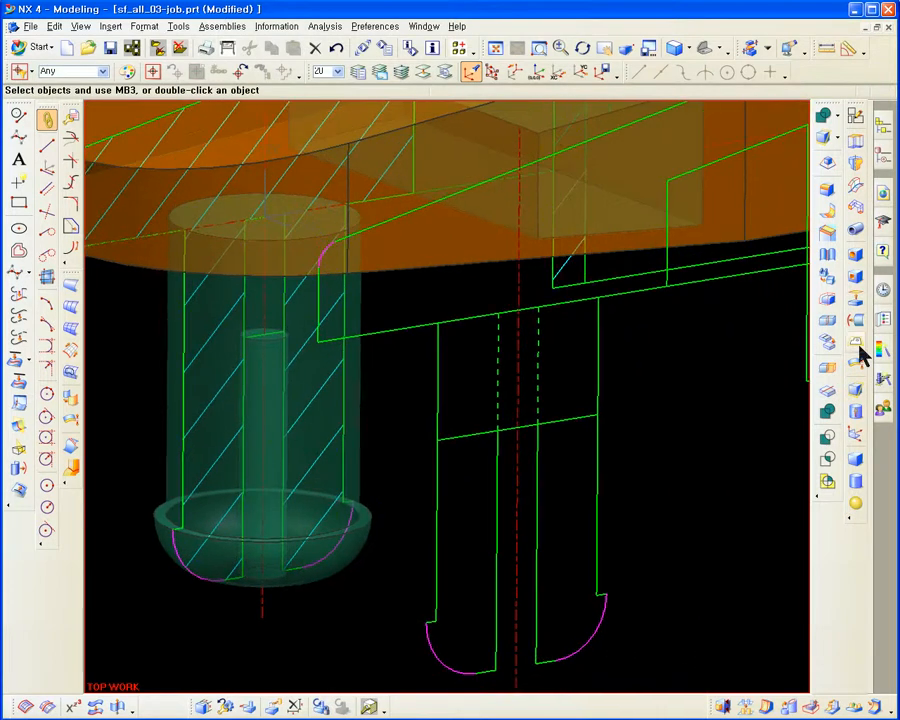
{"action": "left_click", "coordinate": [883, 157]}
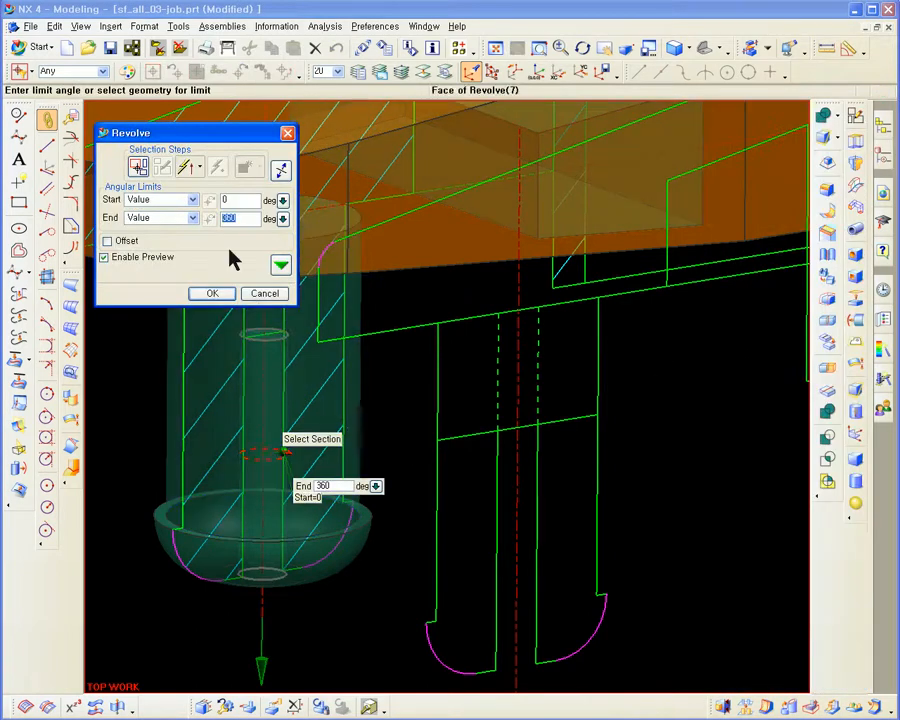
{"action": "left_click", "coordinate": [139, 167]}
{"action": "scroll", "coordinate": [388, 398], "scroll_direction": "up", "scroll_amount": 2}
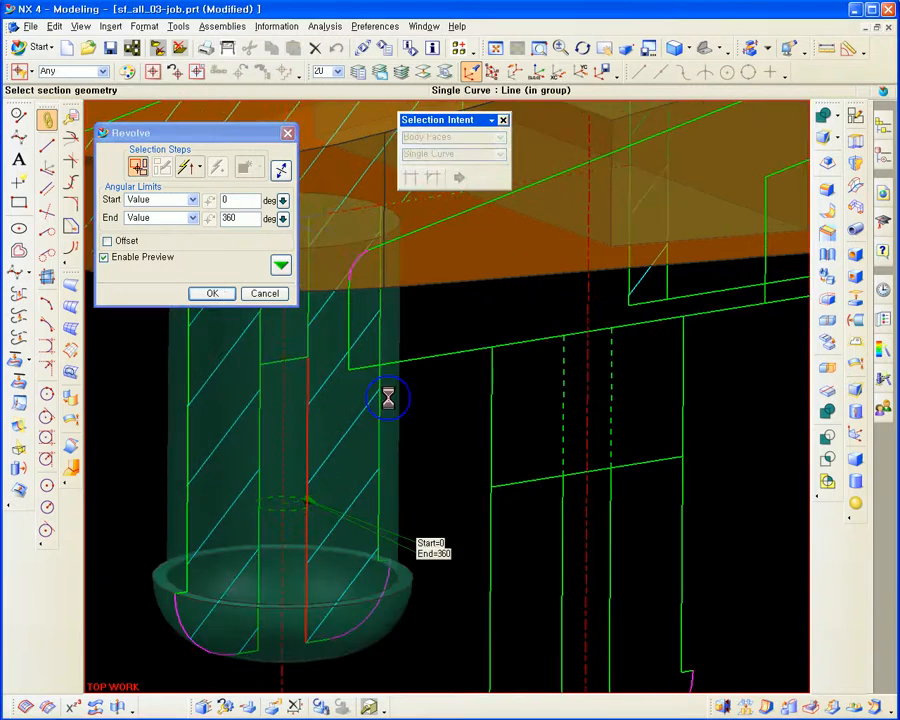
{"action": "middle_click_drag", "start_coordinate": [388, 398], "coordinate": [418, 400], "text": "shift"}
{"action": "left_click", "coordinate": [418, 400]}
{"action": "middle_click", "coordinate": [387, 378]}
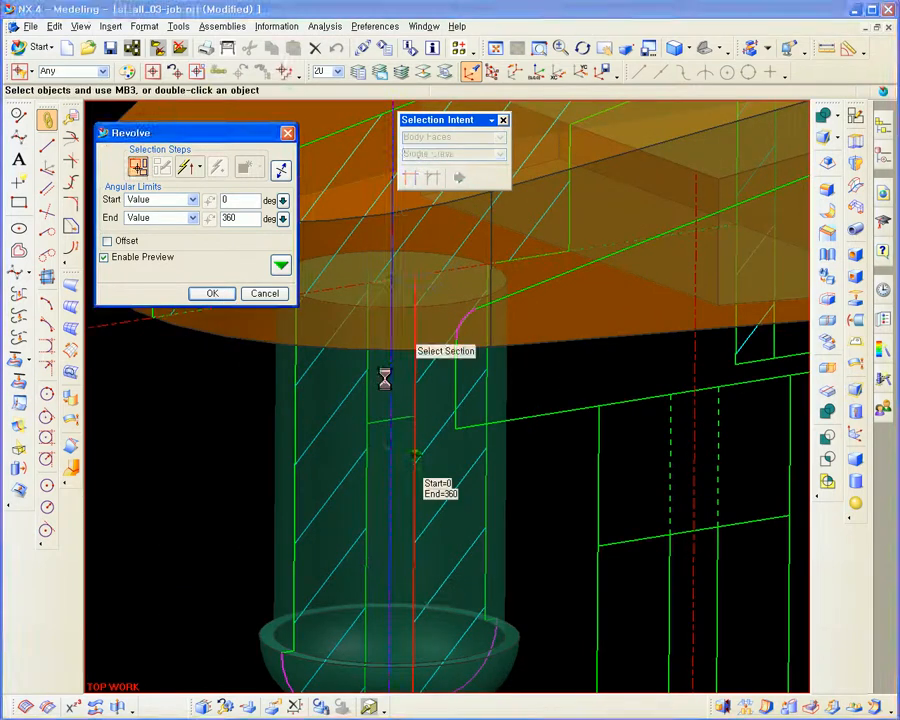
- Subtract the bore cylinder from the pin body
{"action": "middle_click_drag", "start_coordinate": [400, 414], "coordinate": [362, 311]}
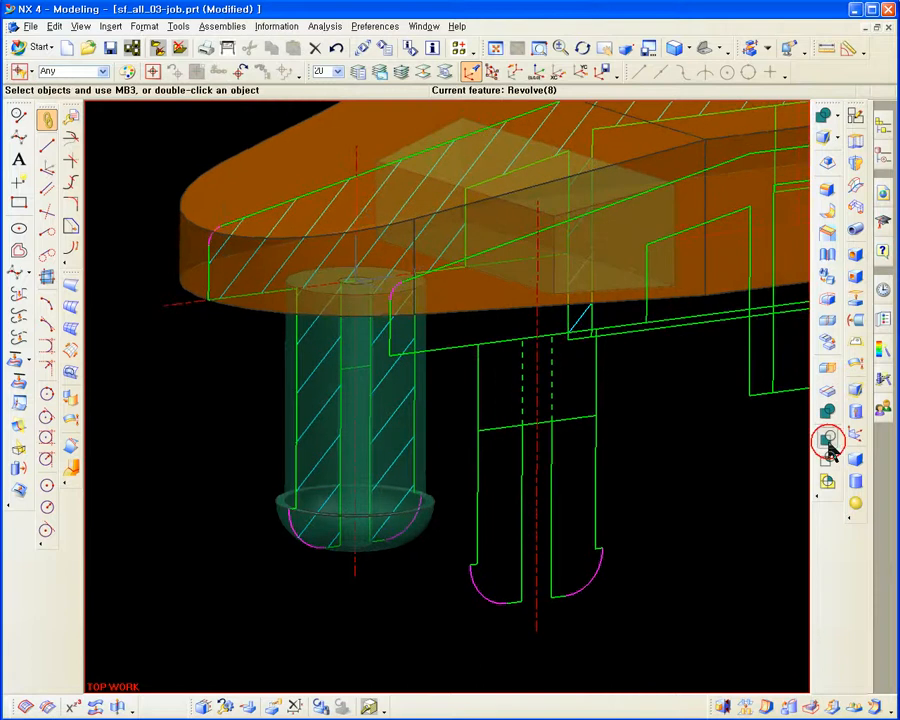
{"action": "left_click", "coordinate": [827, 441]}
{"action": "left_click", "coordinate": [419, 527]}
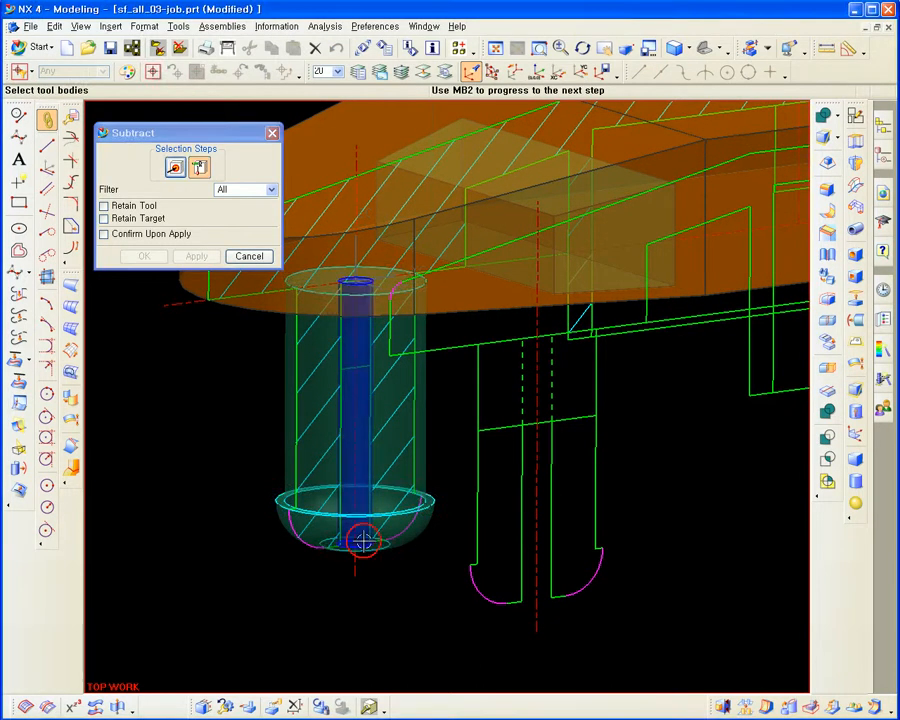
{"action": "left_click", "coordinate": [363, 540]}
{"action": "middle_click", "coordinate": [400, 565]}
- Extrude the pin's slot outline, two vertical lines and the line joining them, from -14 to 24 mm as a sheet
{"action": "middle_click_drag", "start_coordinate": [424, 569], "coordinate": [485, 547]}
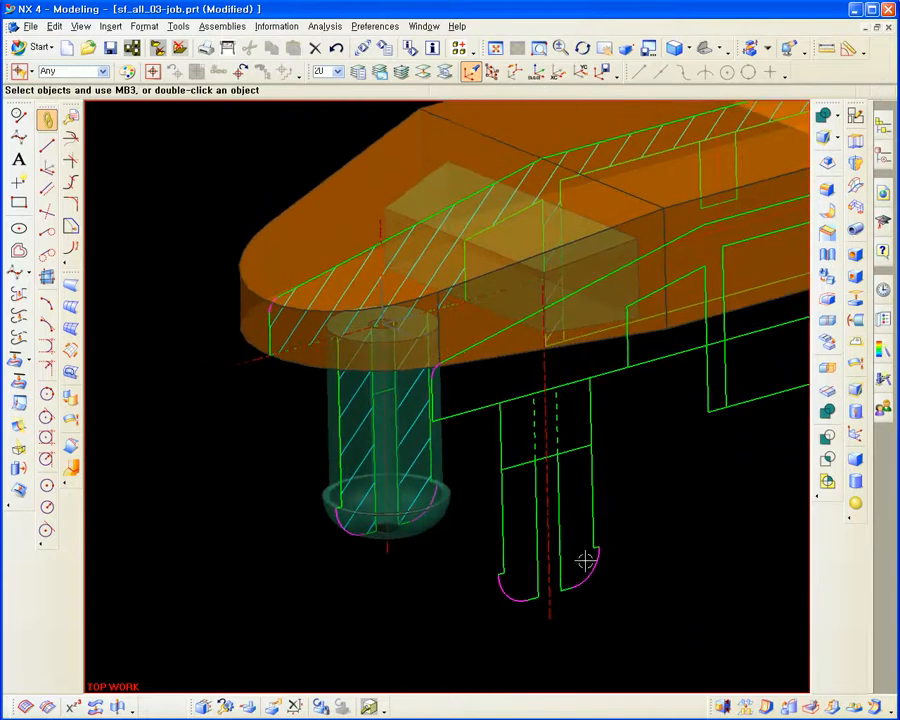
{"action": "left_click", "coordinate": [858, 143]}
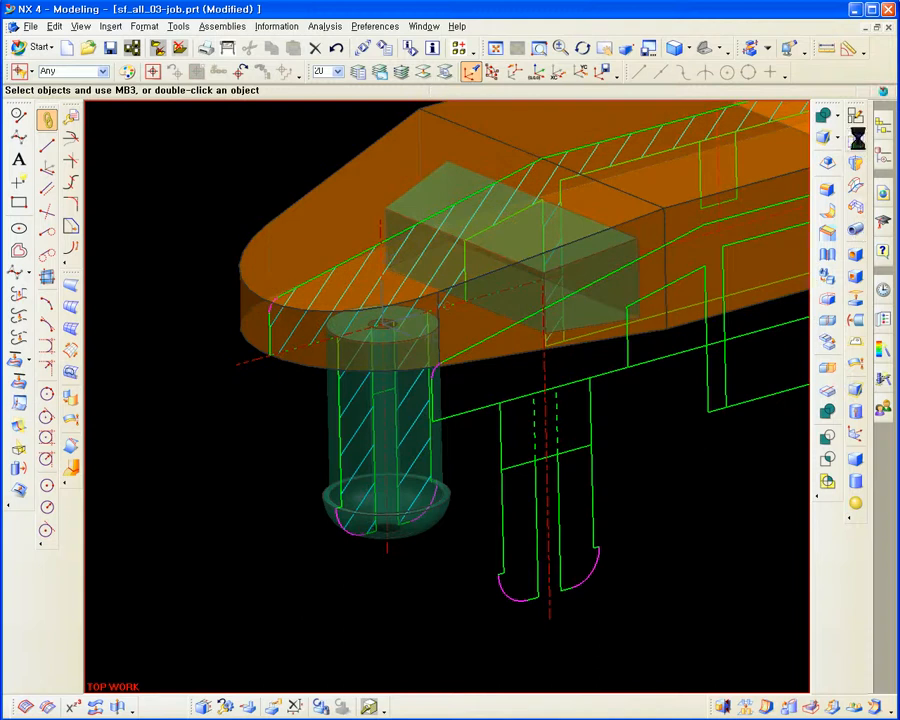
{"action": "left_click", "coordinate": [538, 470]}
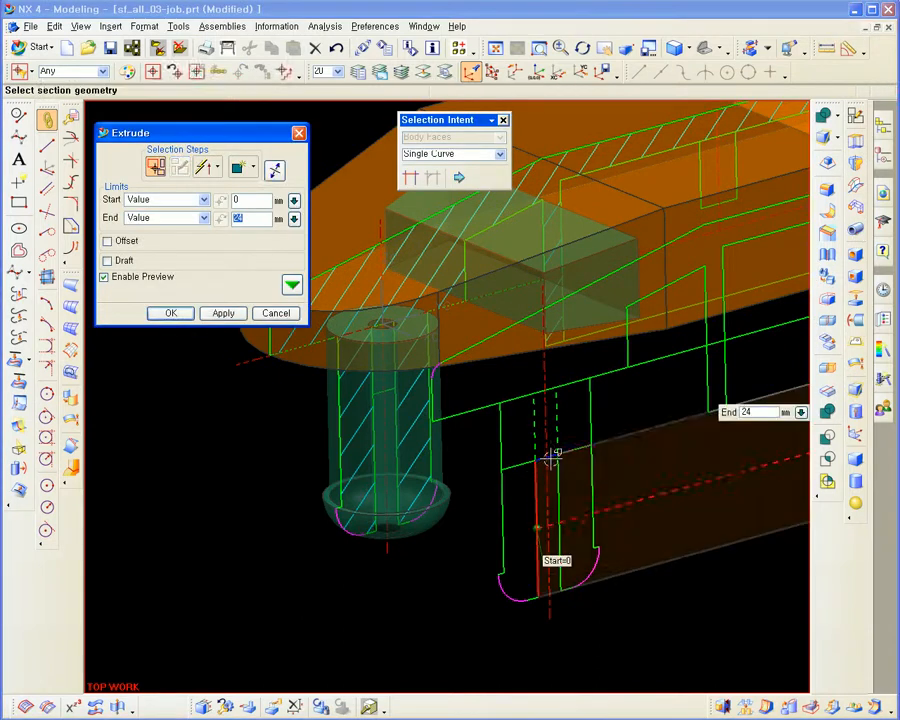
{"action": "left_click", "coordinate": [556, 464]}
{"action": "left_click", "coordinate": [590, 462]}
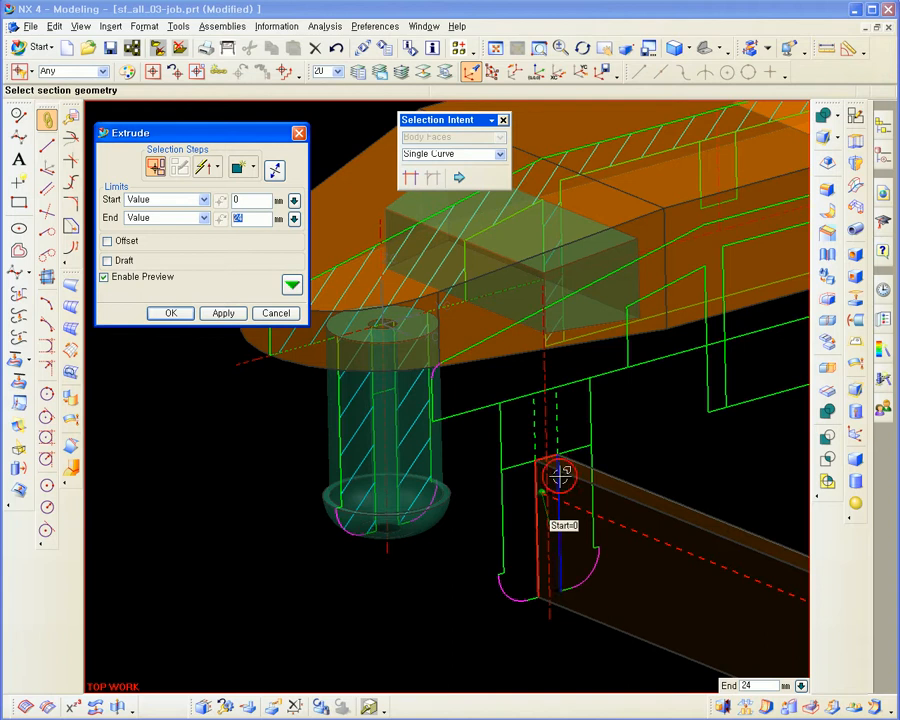
{"action": "left_click_drag", "start_coordinate": [547, 507], "coordinate": [287, 438]}
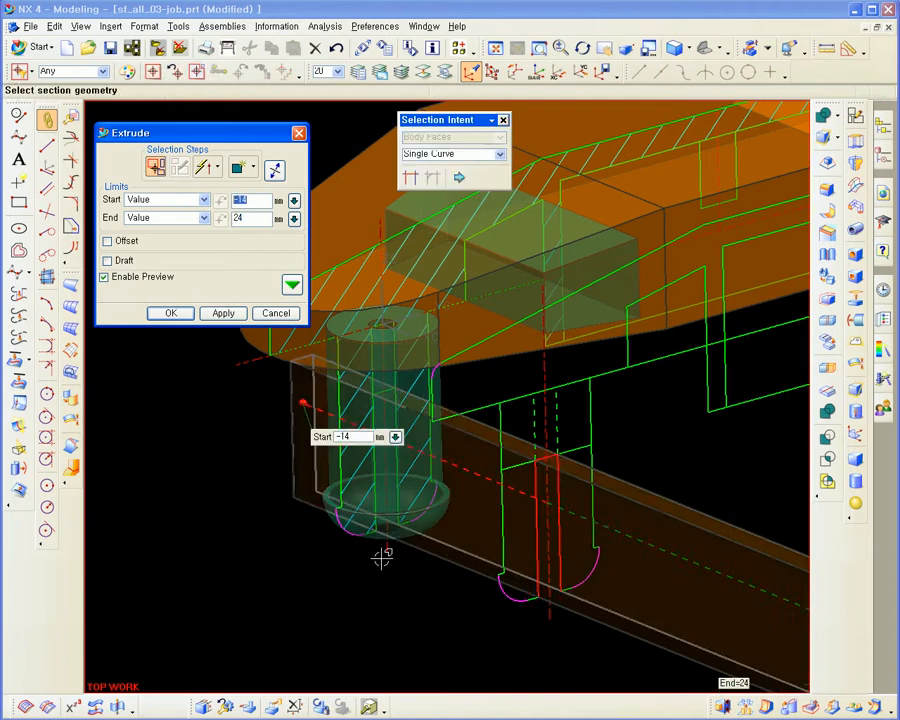
{"action": "middle_click", "coordinate": [382, 557]}
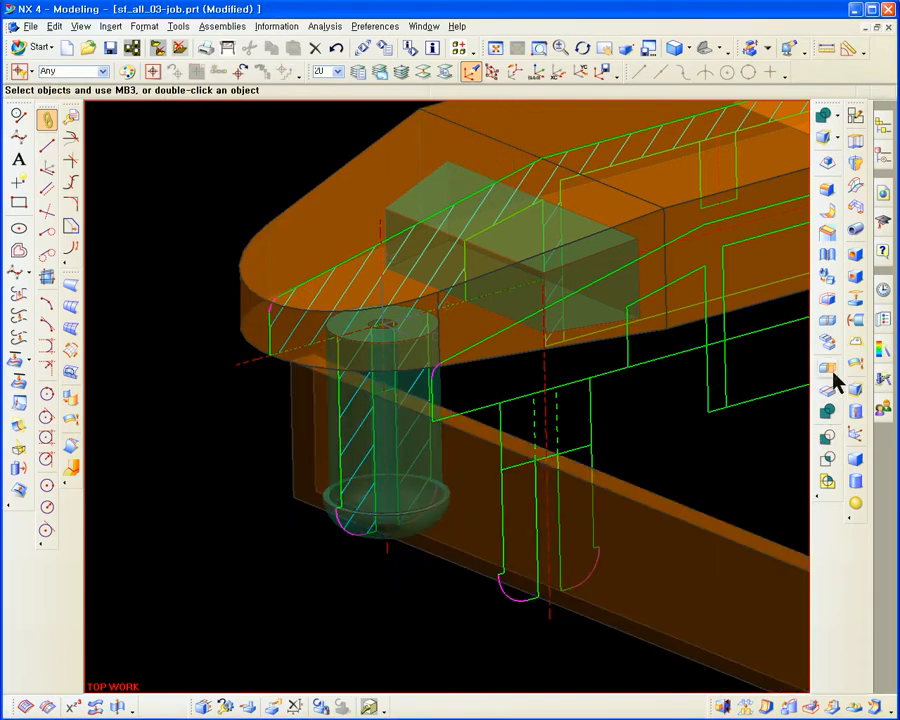
- Trim the pin body with the extruded slot sheet, reversing the direction so the material inside the slot is removed
{"action": "left_click", "coordinate": [828, 369]}
{"action": "left_click", "coordinate": [358, 528]}
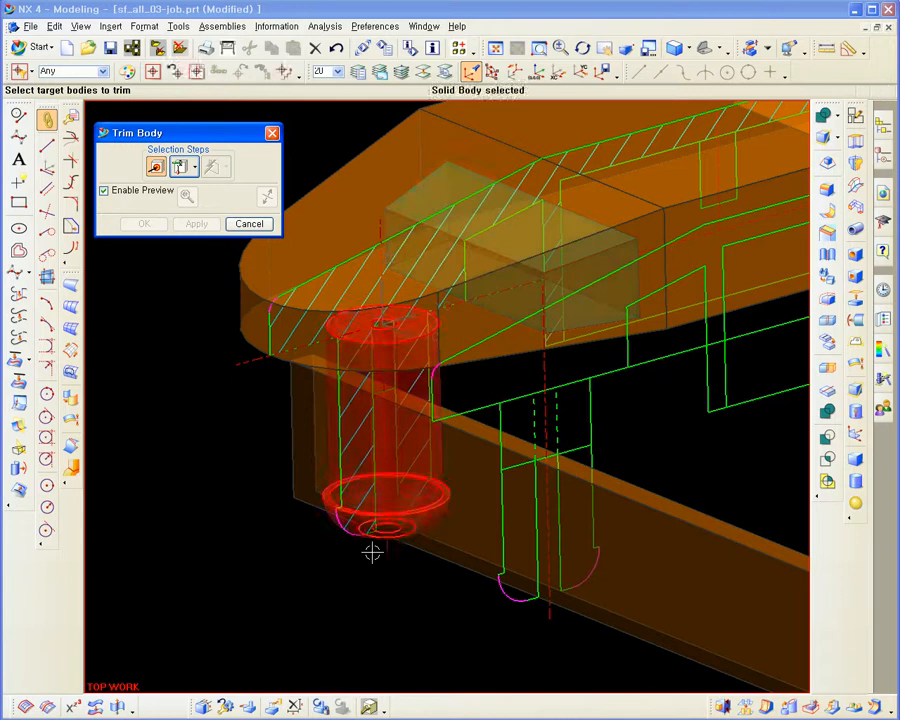
{"action": "middle_click", "coordinate": [390, 555]}
{"action": "left_click", "coordinate": [456, 536]}
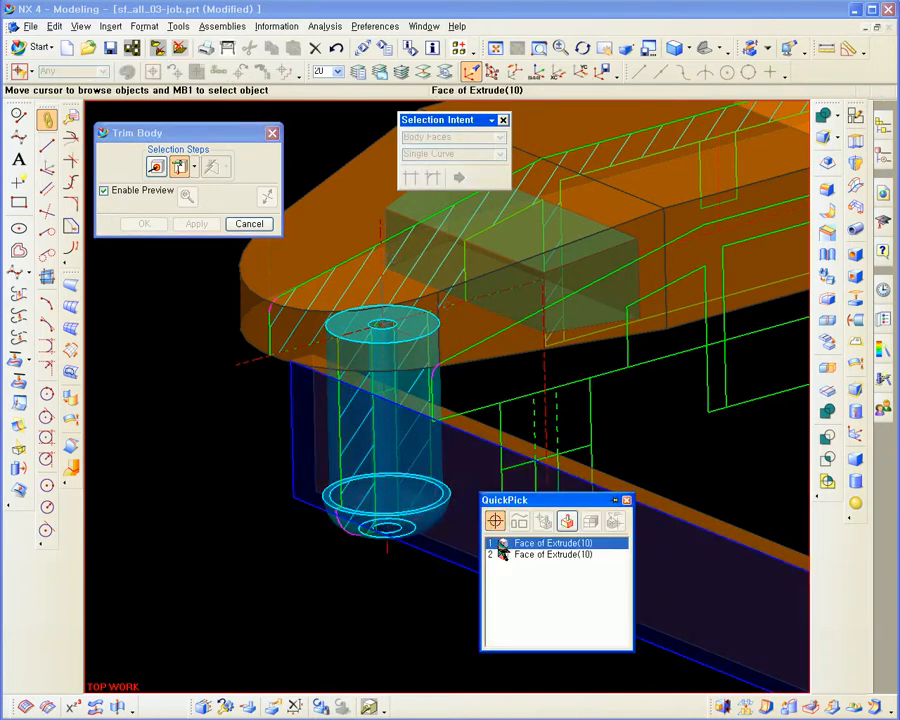
{"action": "left_click", "coordinate": [500, 543]}
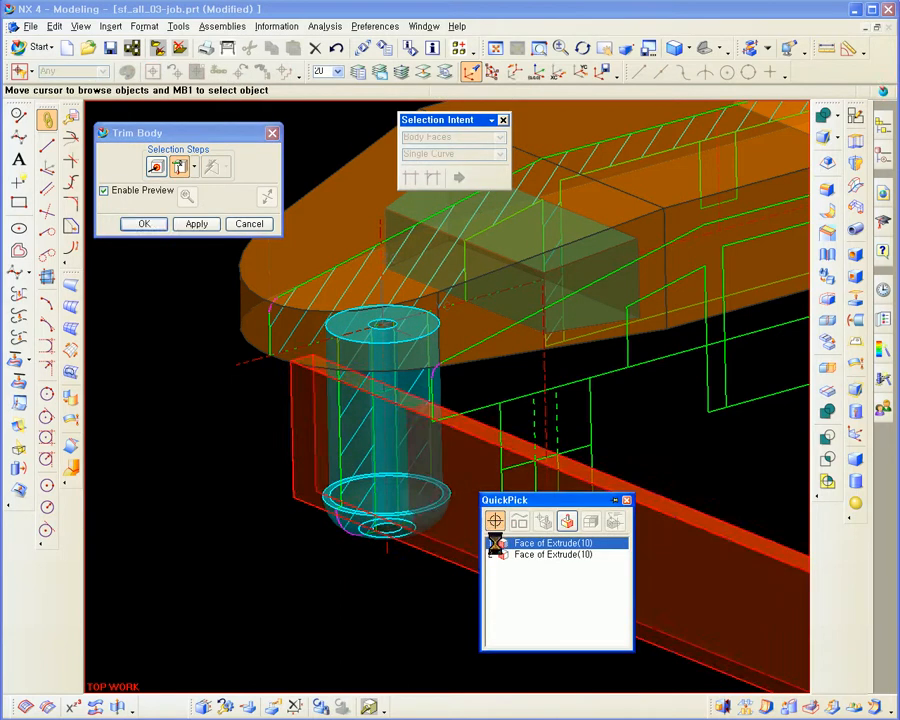
{"action": "left_click", "coordinate": [267, 198]}
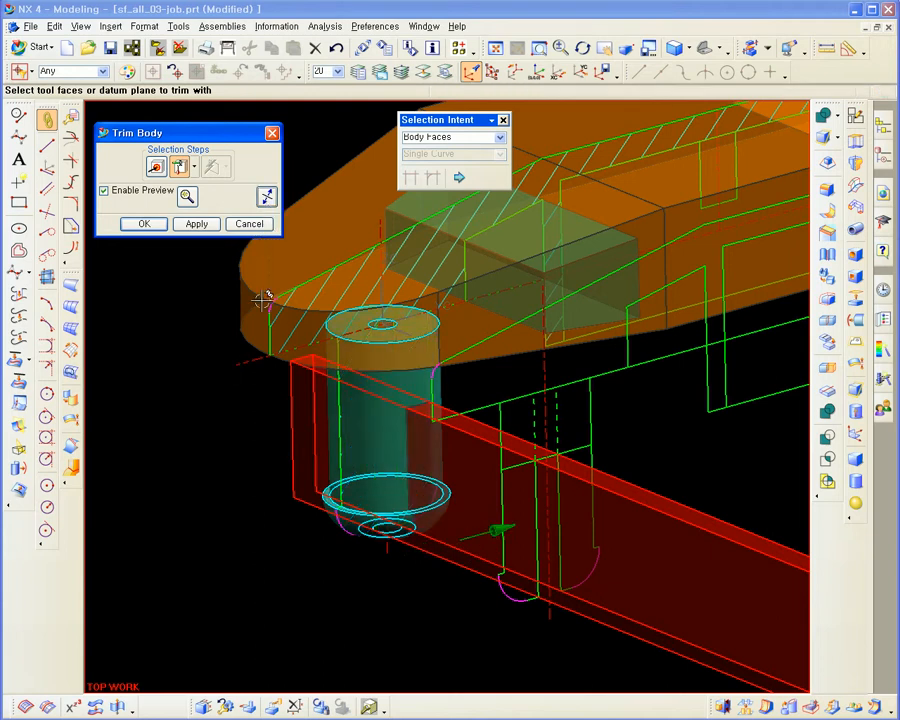
{"action": "middle_click_drag", "start_coordinate": [263, 297], "coordinate": [191, 295]}
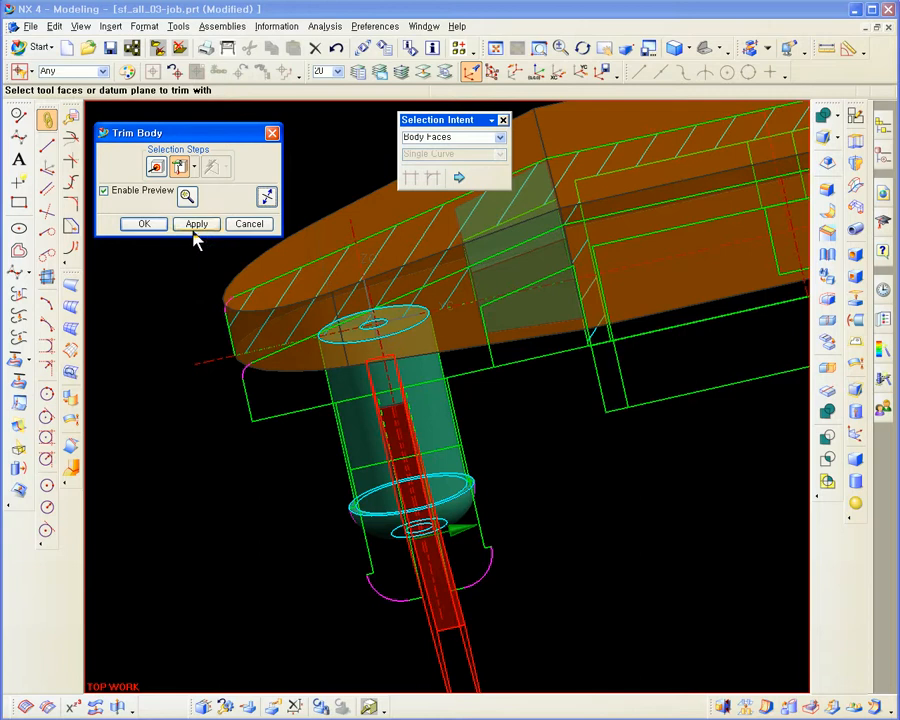
{"action": "left_click", "coordinate": [196, 224]}
- Move the slot sheet to layer 200 (ETC_OBJECT)
{"action": "middle_click_drag", "start_coordinate": [197, 237], "coordinate": [310, 318]}
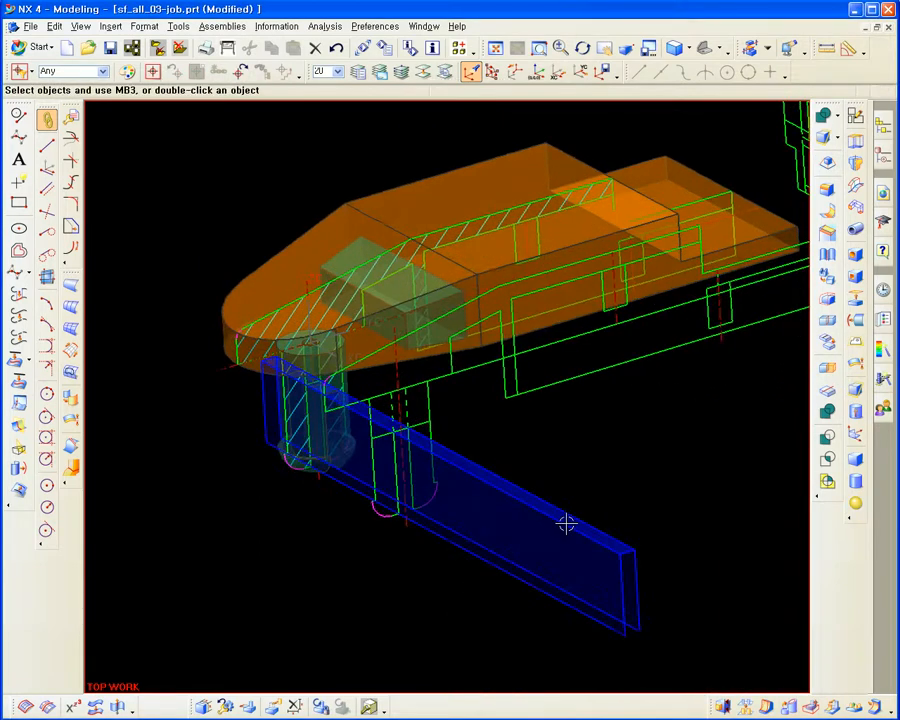
{"action": "left_click", "coordinate": [298, 52]}
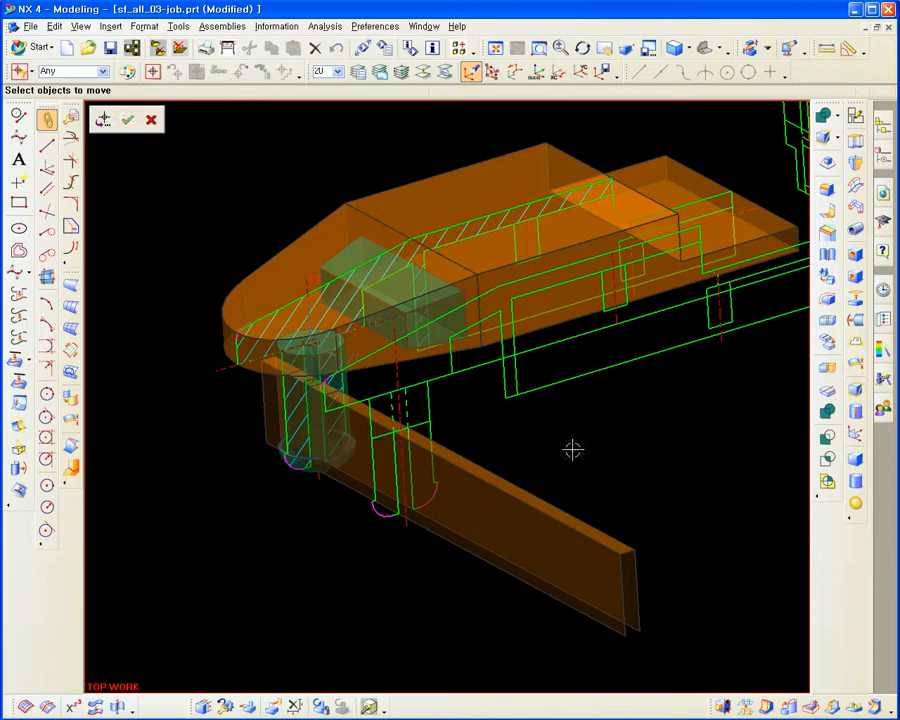
{"action": "left_click", "coordinate": [548, 510]}
{"action": "middle_click", "coordinate": [544, 461]}
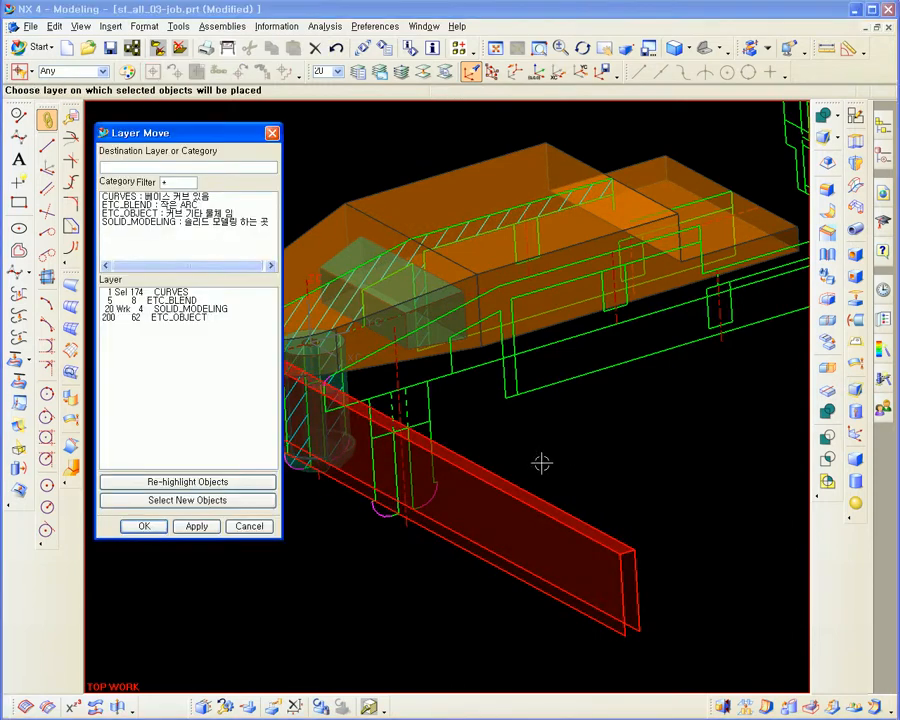
{"action": "left_click", "coordinate": [200, 318]}
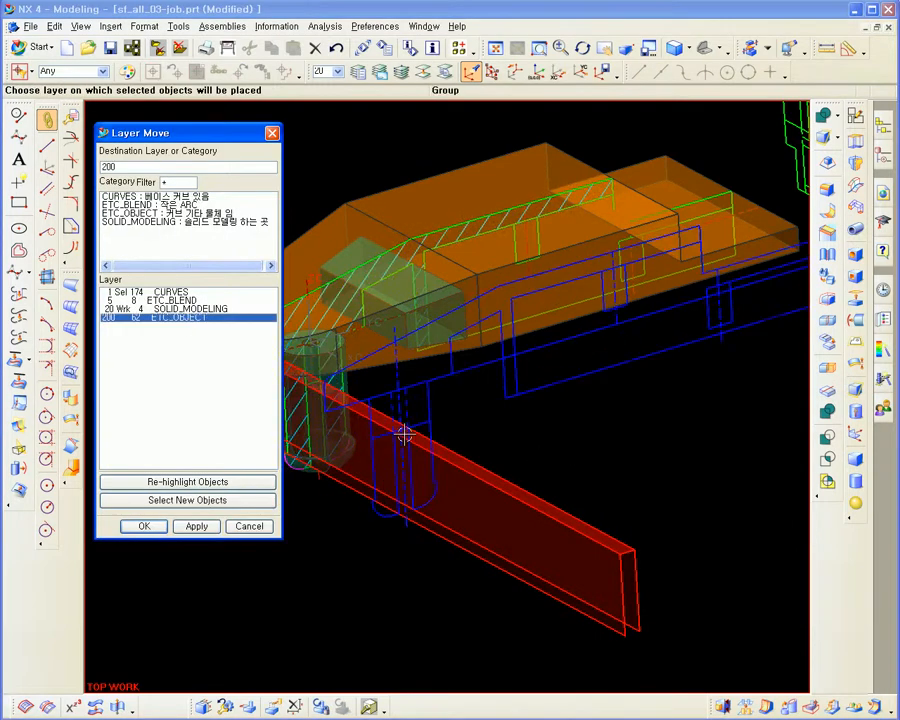
{"action": "middle_click", "coordinate": [525, 464]}
- Set up an extrusion of the inner pocket's upper line in the side view along XC, from -23 to 24 mm
{"action": "middle_click_drag", "start_coordinate": [385, 500], "coordinate": [307, 498]}
{"action": "middle_click_drag", "start_coordinate": [496, 418], "coordinate": [245, 440]}
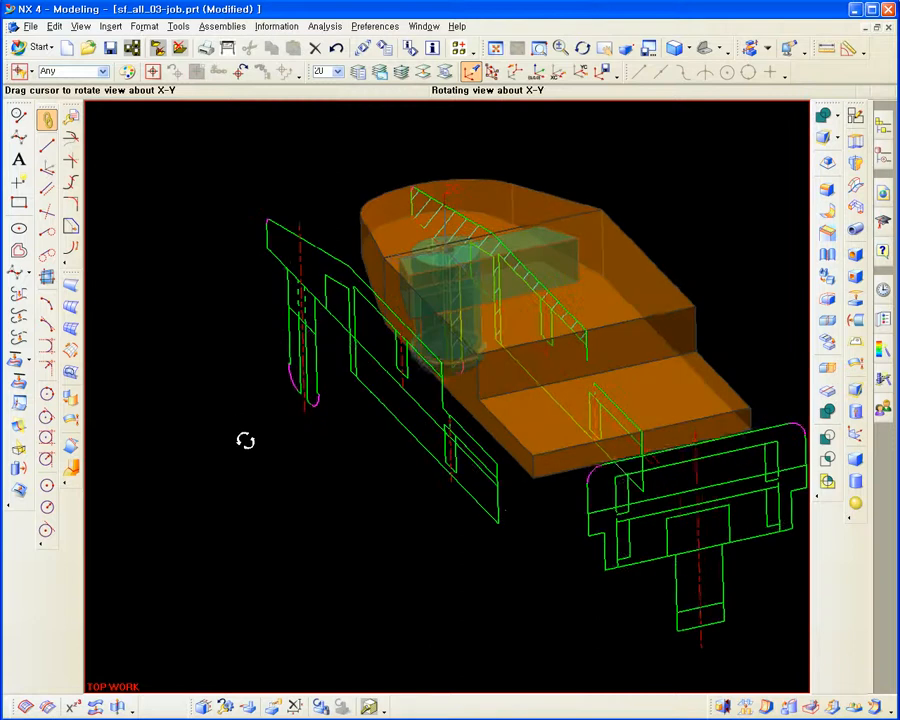
{"action": "middle_click_drag", "start_coordinate": [537, 519], "coordinate": [529, 528]}
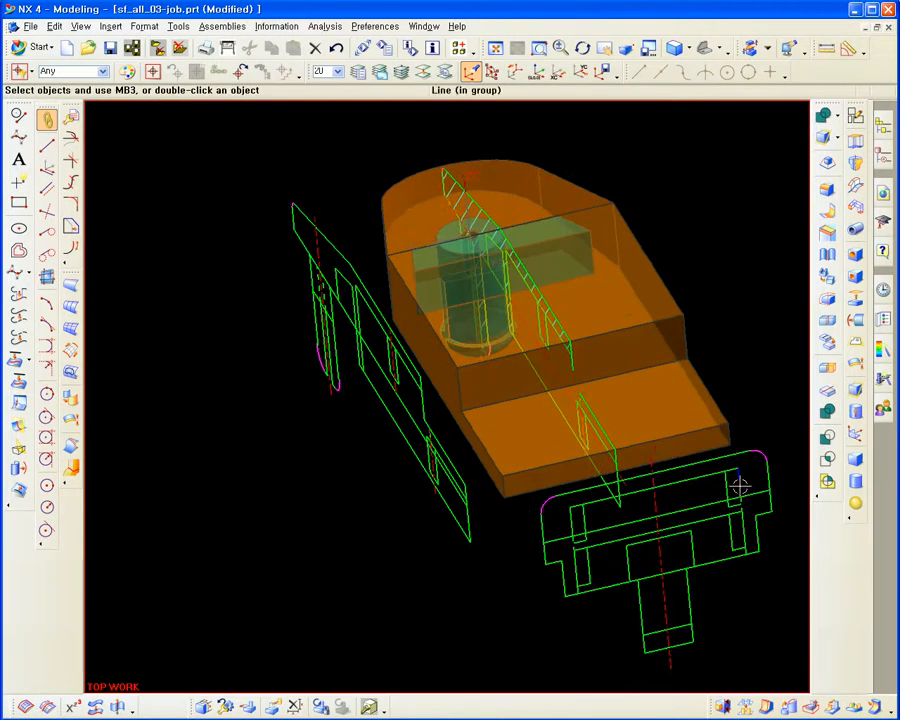
{"action": "middle_click_drag", "start_coordinate": [585, 511], "coordinate": [735, 514]}
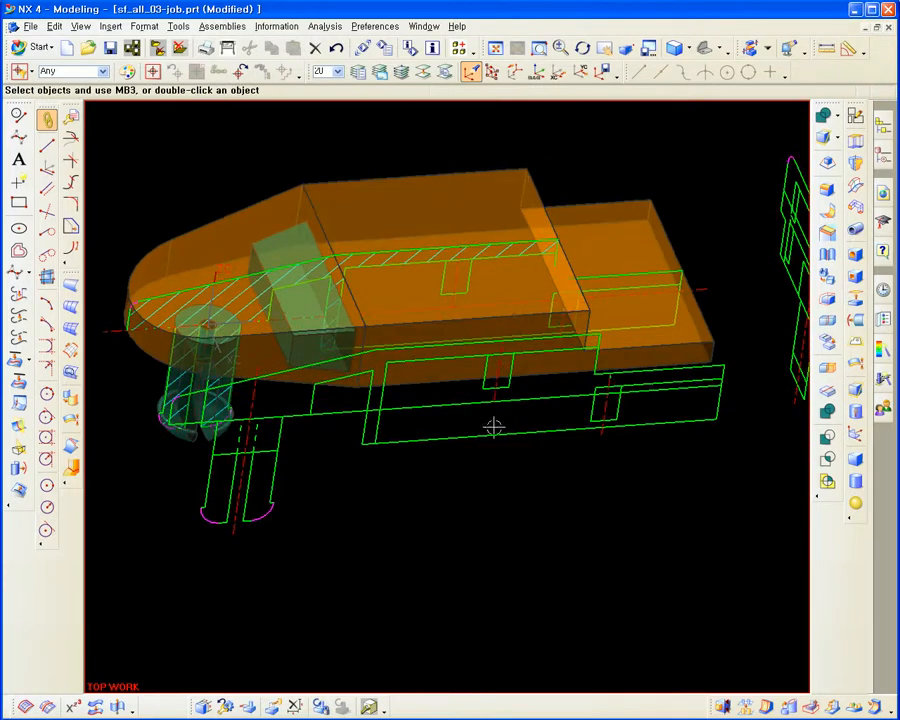
{"action": "scroll", "coordinate": [516, 446], "scroll_direction": "up", "scroll_amount": 2}
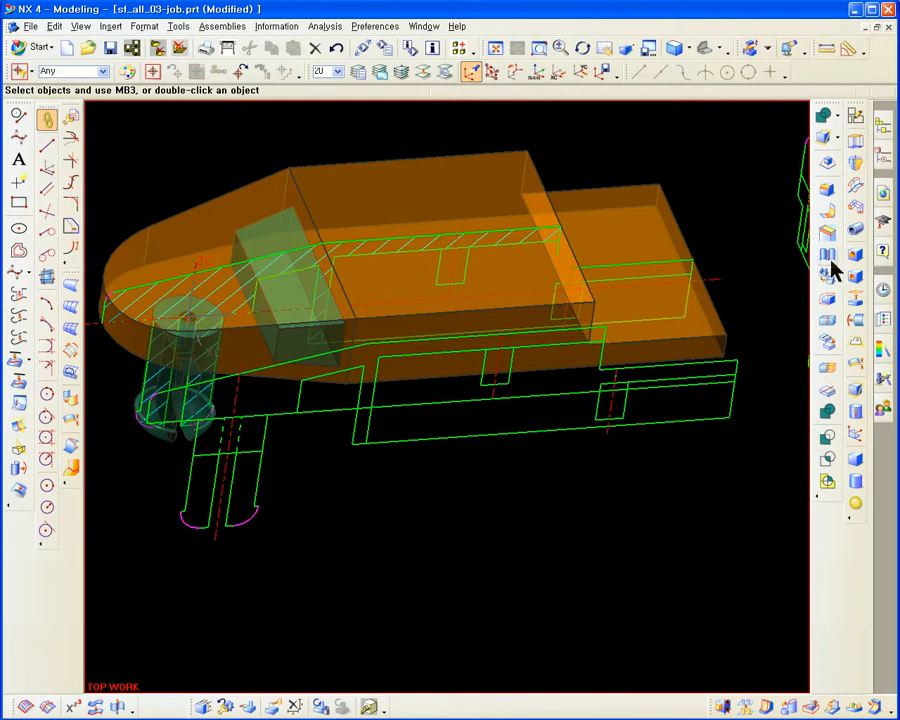
{"action": "left_click", "coordinate": [857, 145]}
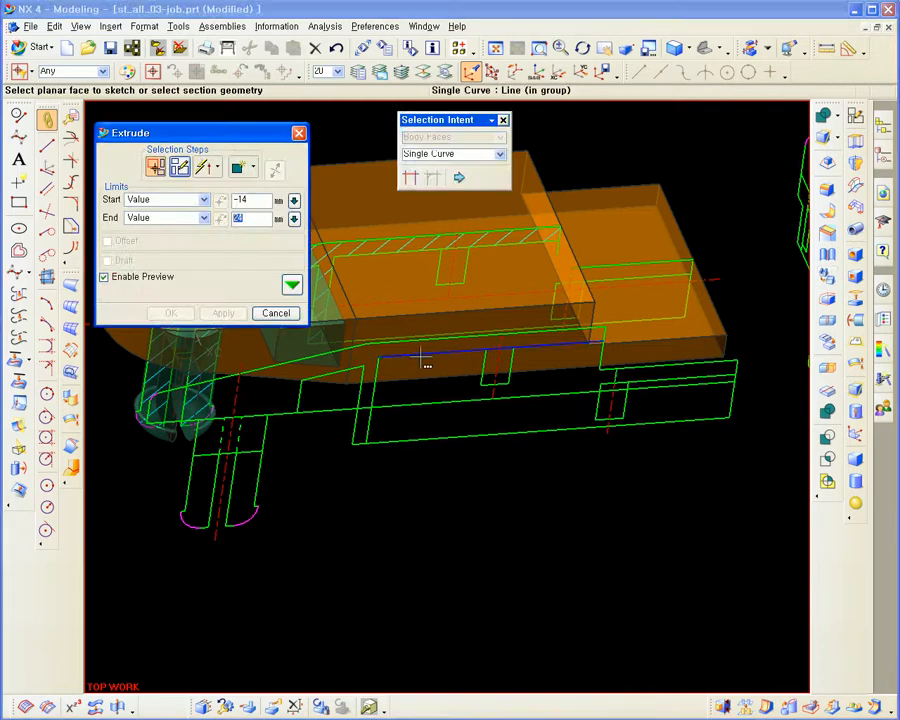
{"action": "left_click", "coordinate": [440, 364]}
{"action": "left_click", "coordinate": [480, 358]}
{"action": "middle_click_drag", "start_coordinate": [514, 466], "coordinate": [550, 497]}
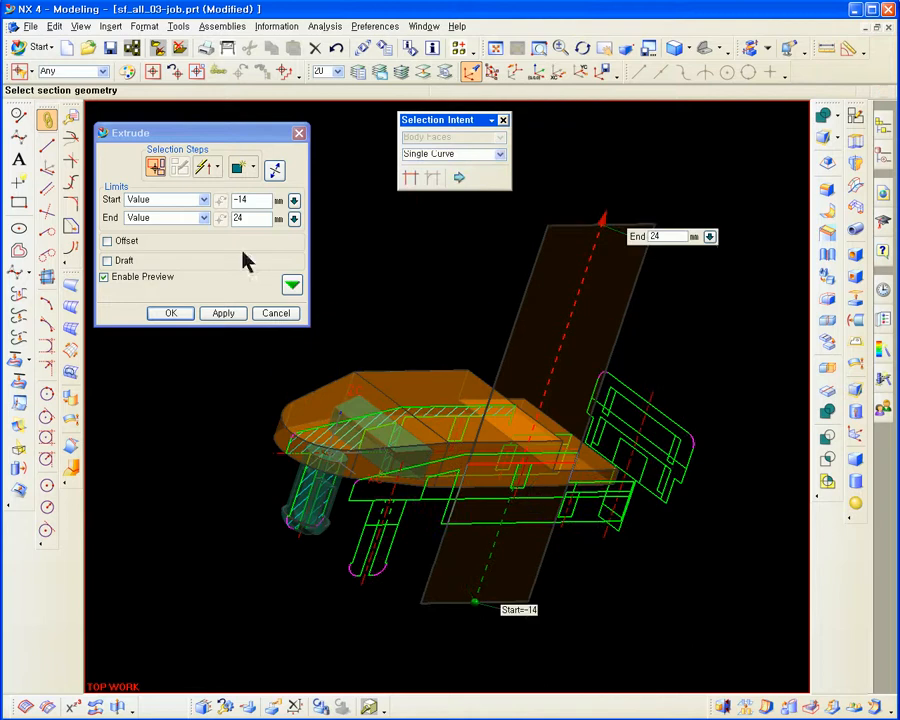
{"action": "left_click", "coordinate": [217, 169]}
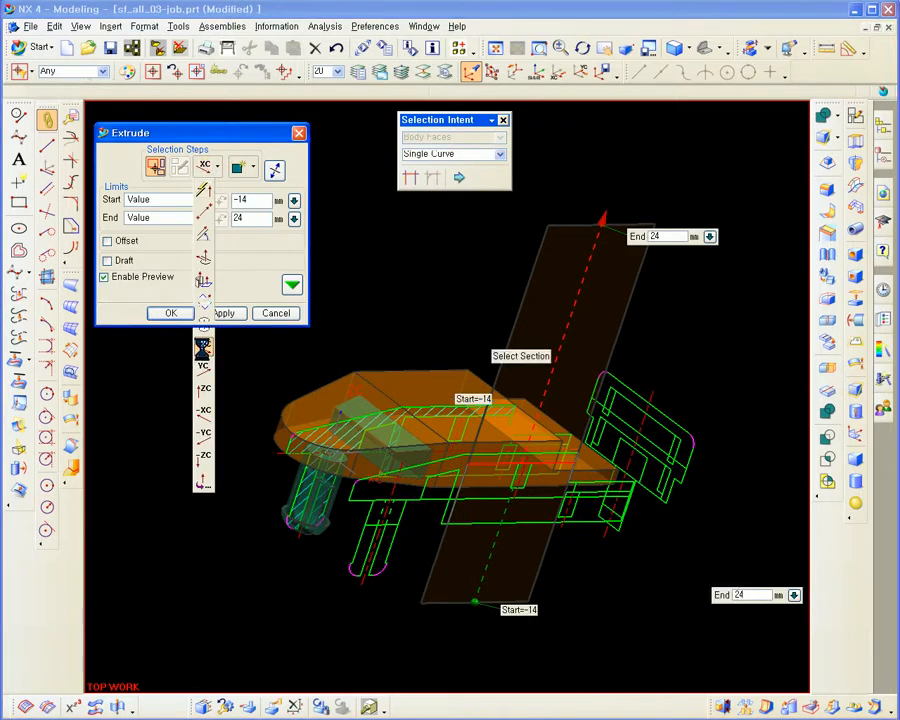
{"action": "left_click", "coordinate": [204, 345]}
{"action": "left_click_drag", "start_coordinate": [428, 392], "coordinate": [366, 346]}
- Give the pocket extrusion a two-sided offset from 0 to about -9.5 mm, and create it as a solid block
{"action": "left_click", "coordinate": [121, 246]}
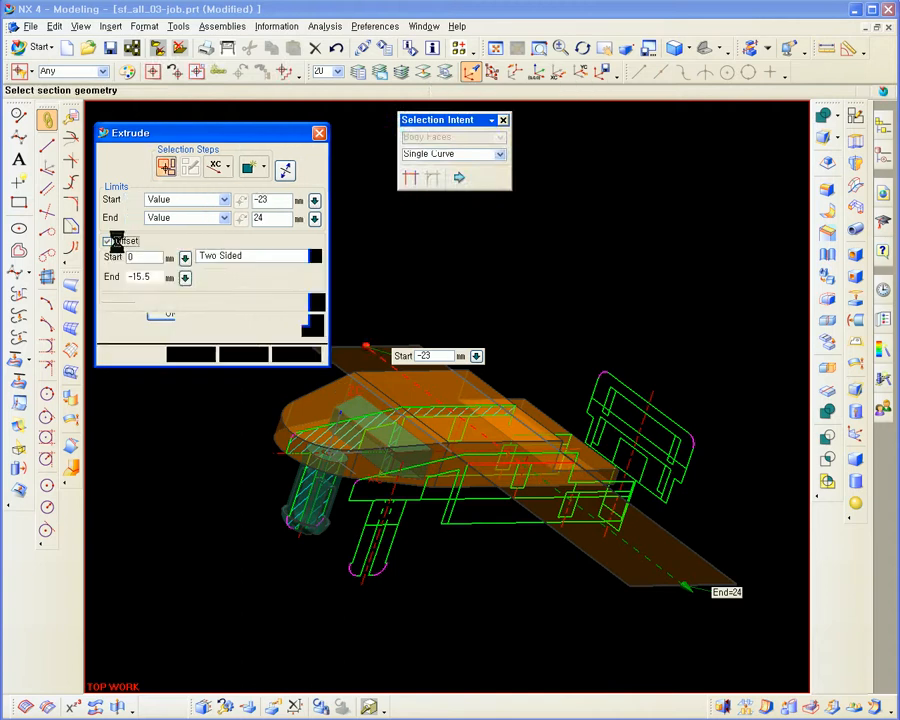
{"action": "left_click_drag", "start_coordinate": [470, 610], "coordinate": [478, 548]}
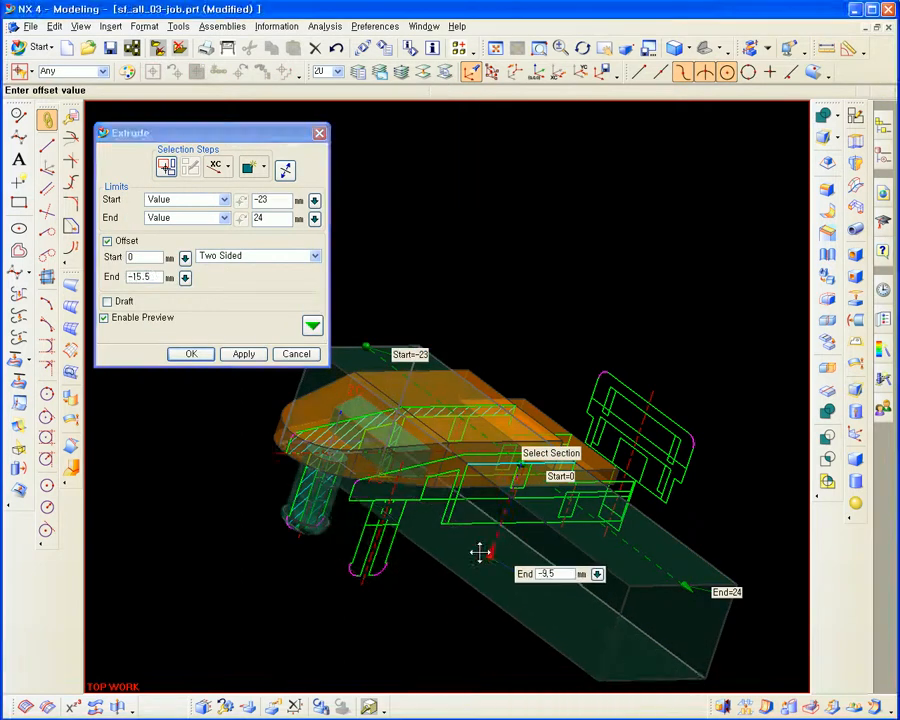
{"action": "middle_click_drag", "start_coordinate": [478, 548], "coordinate": [390, 528]}
{"action": "middle_click", "coordinate": [404, 563]}
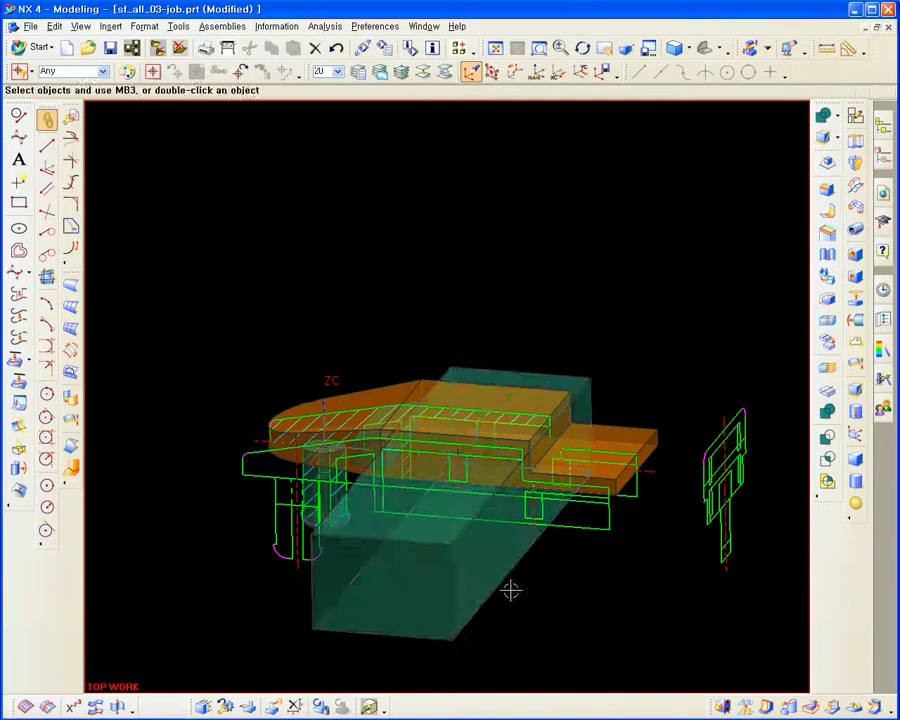
- Create a fixed datum plane on the WCS YC-ZC plane with zero offset
{"action": "middle_click_drag", "start_coordinate": [510, 589], "coordinate": [432, 535]}
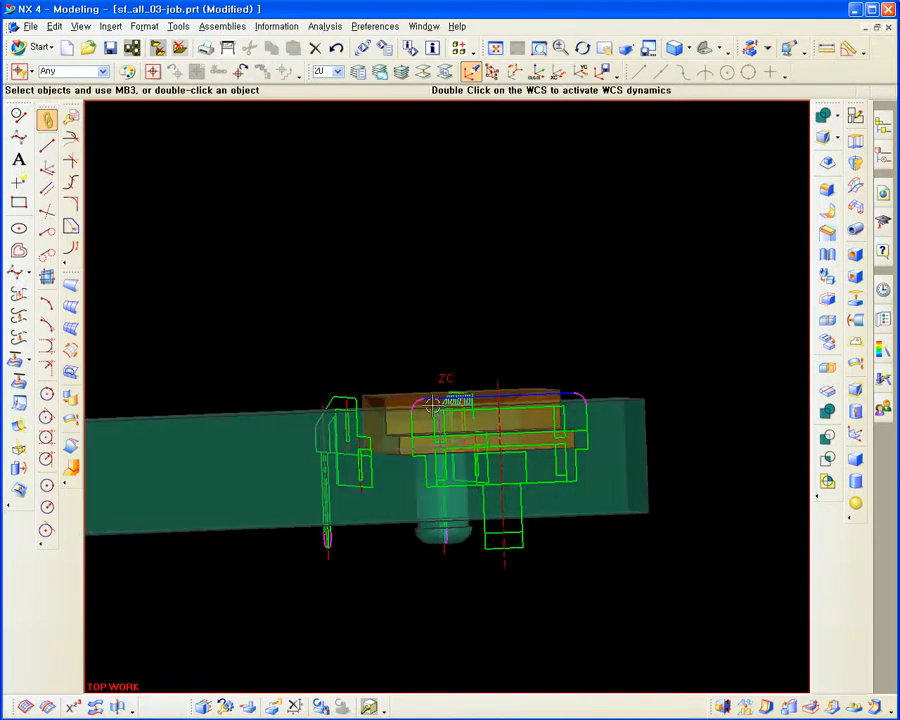
{"action": "middle_click_drag", "start_coordinate": [582, 530], "coordinate": [585, 573]}
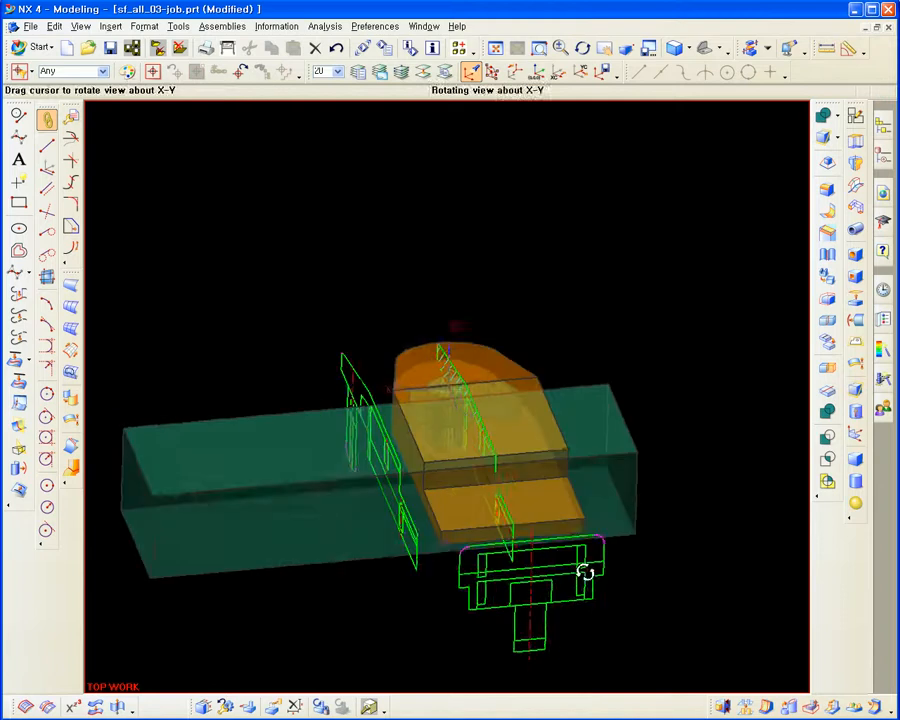
{"action": "left_click", "coordinate": [855, 393]}
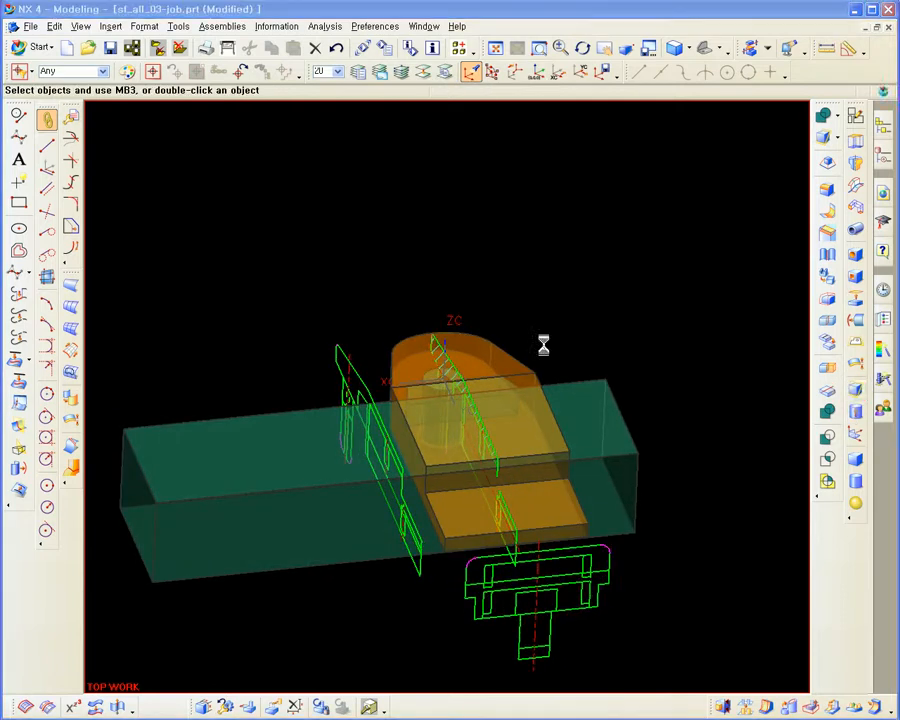
{"action": "left_click", "coordinate": [199, 237]}
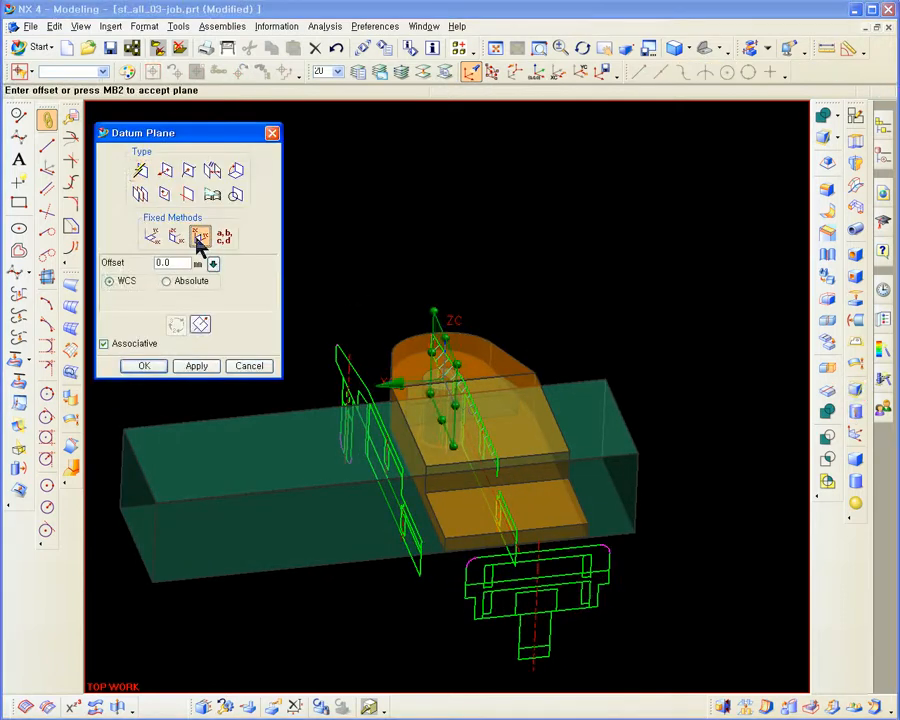
{"action": "left_click", "coordinate": [199, 366]}
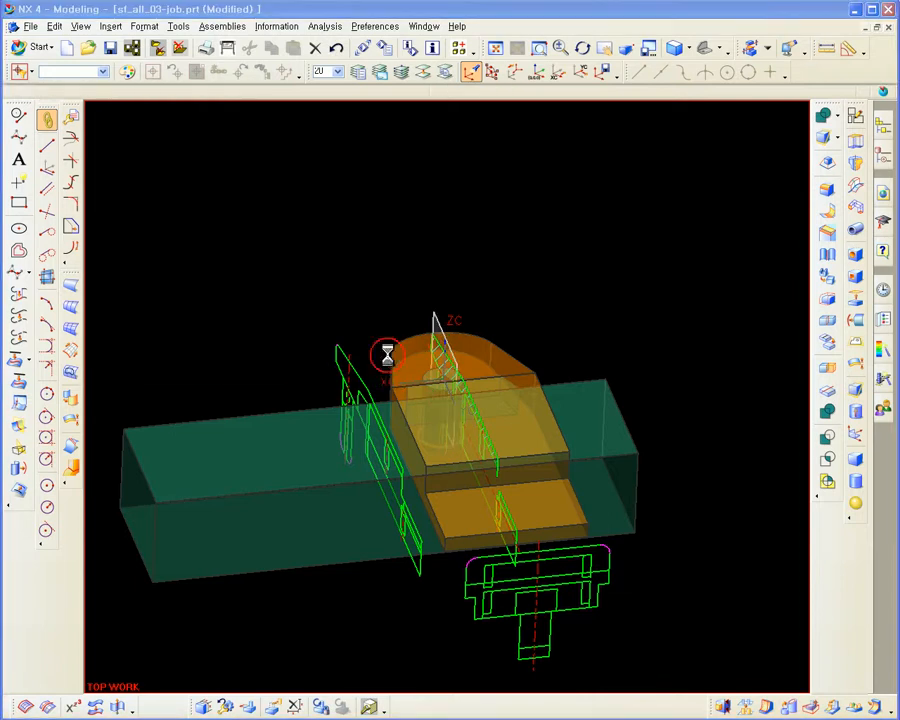
{"action": "middle_click_drag", "start_coordinate": [389, 373], "coordinate": [380, 354]}
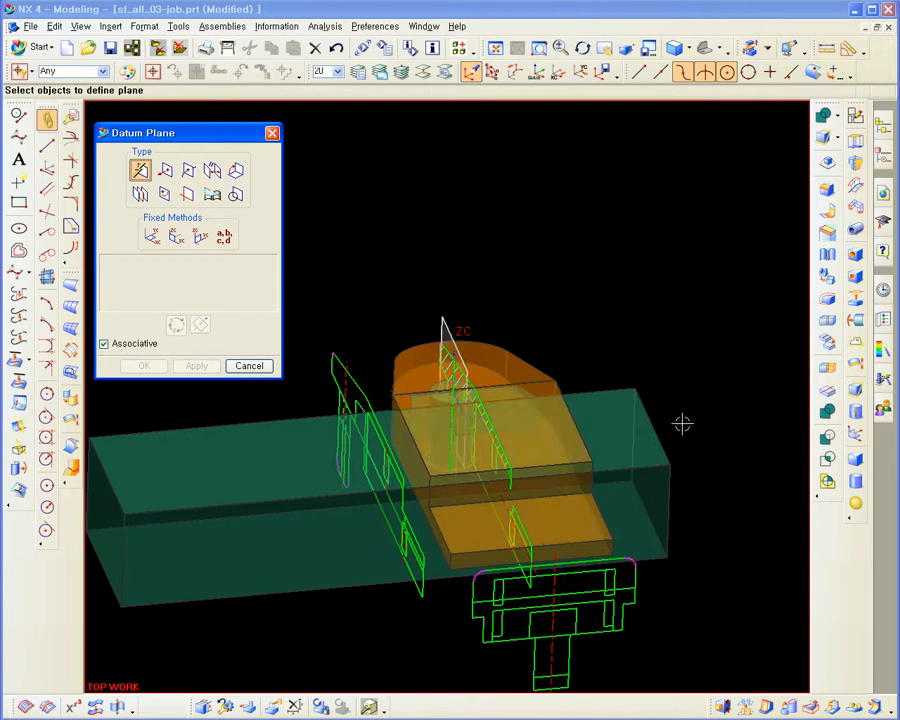
{"action": "left_click", "coordinate": [249, 366]}
{"action": "middle_click_drag", "start_coordinate": [251, 372], "coordinate": [409, 408]}
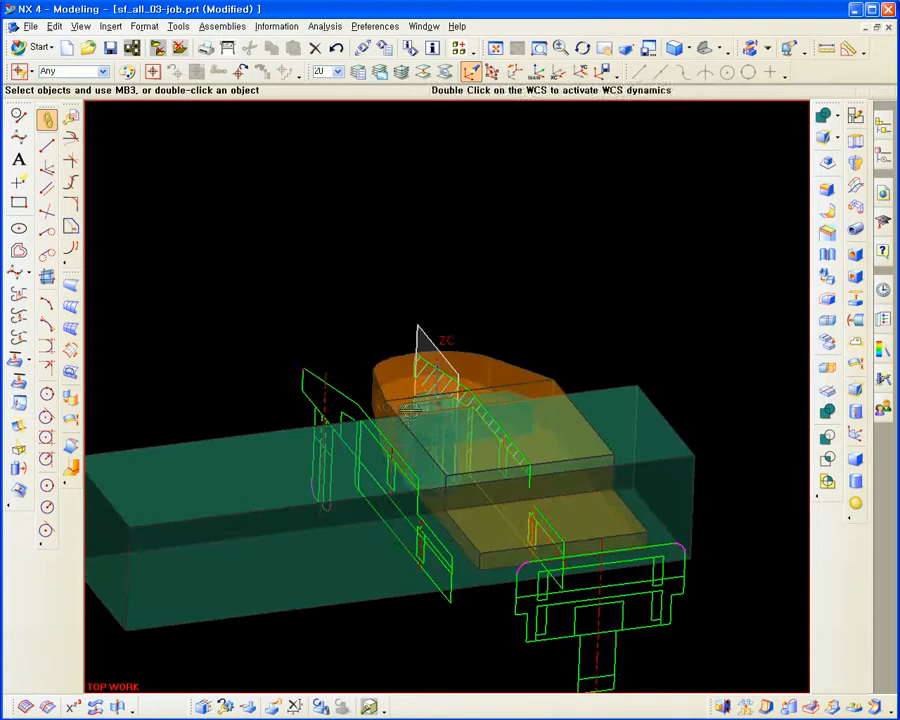